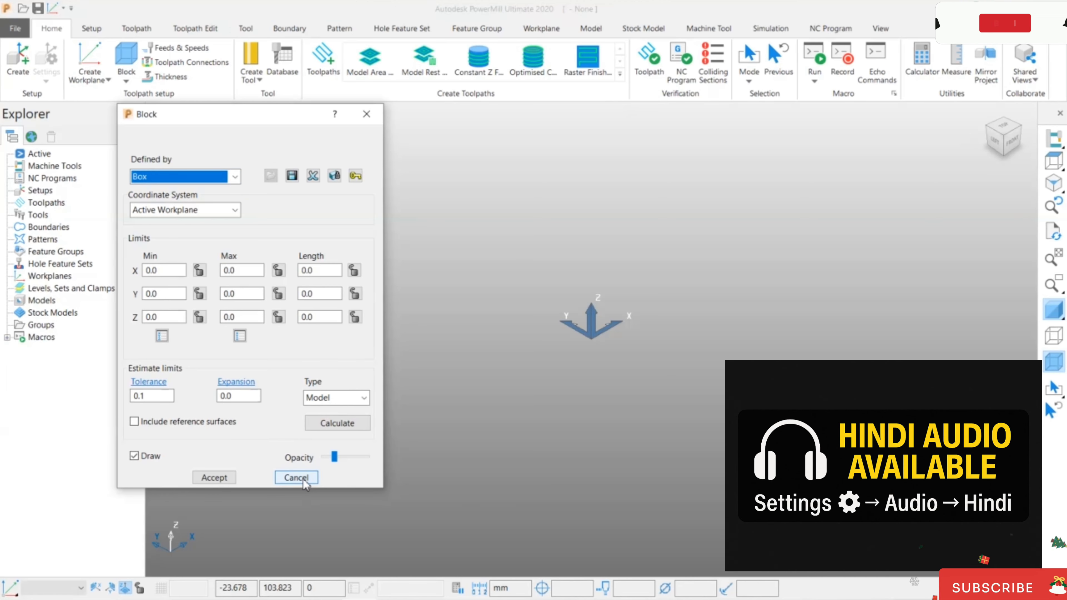
Import the STEP model BLANK_PART.stp from the POWER_MILL folder and dismiss the translation report
{"action": "left_click", "coordinate": [16, 30]}
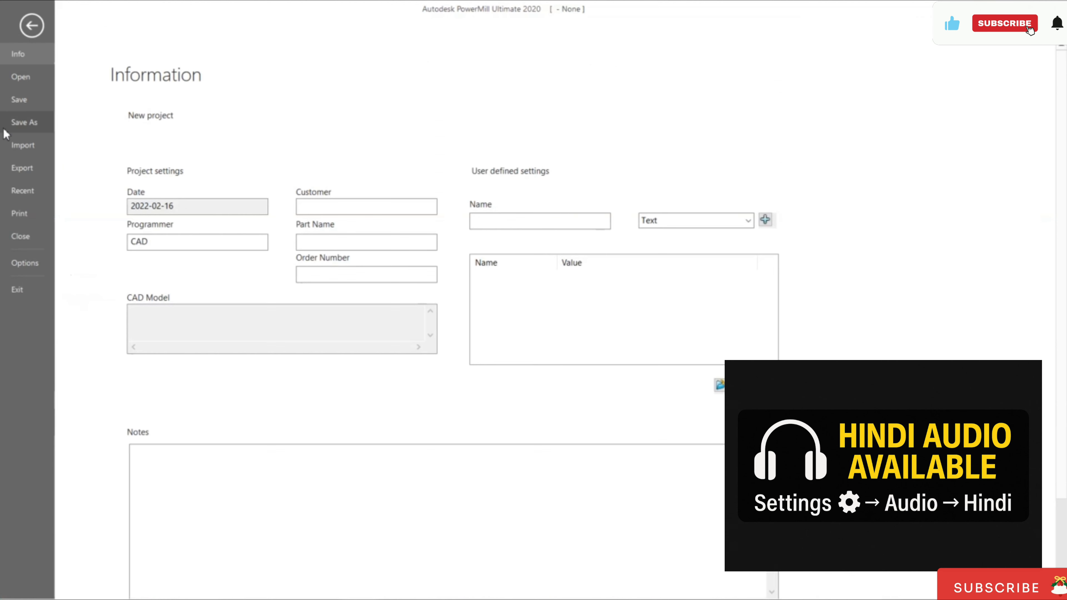
{"action": "left_click", "coordinate": [33, 147]}
{"action": "left_click", "coordinate": [117, 110]}
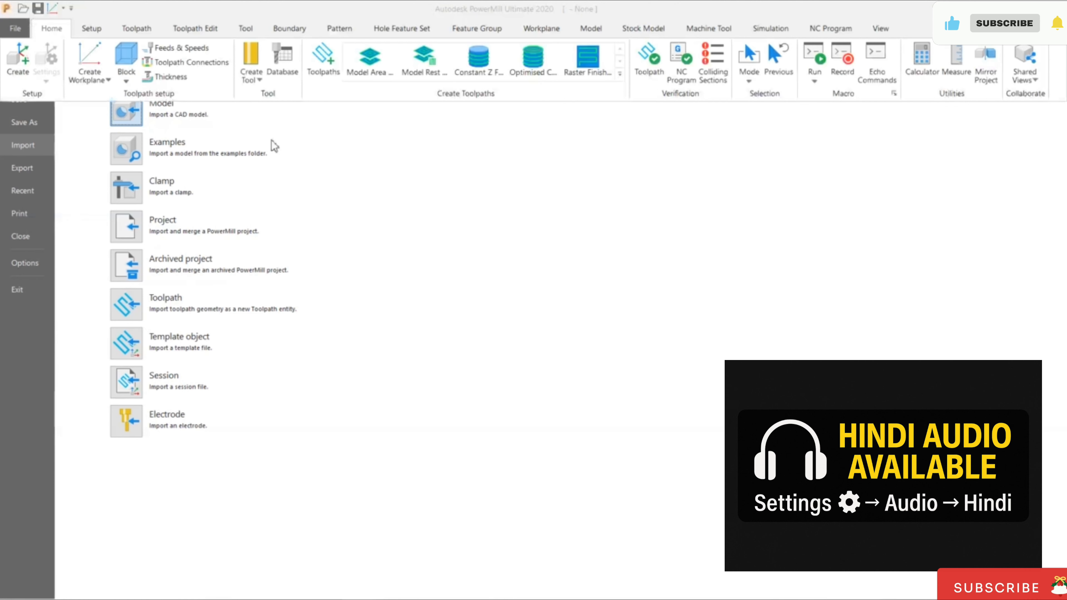
{"action": "left_click", "coordinate": [377, 316]}
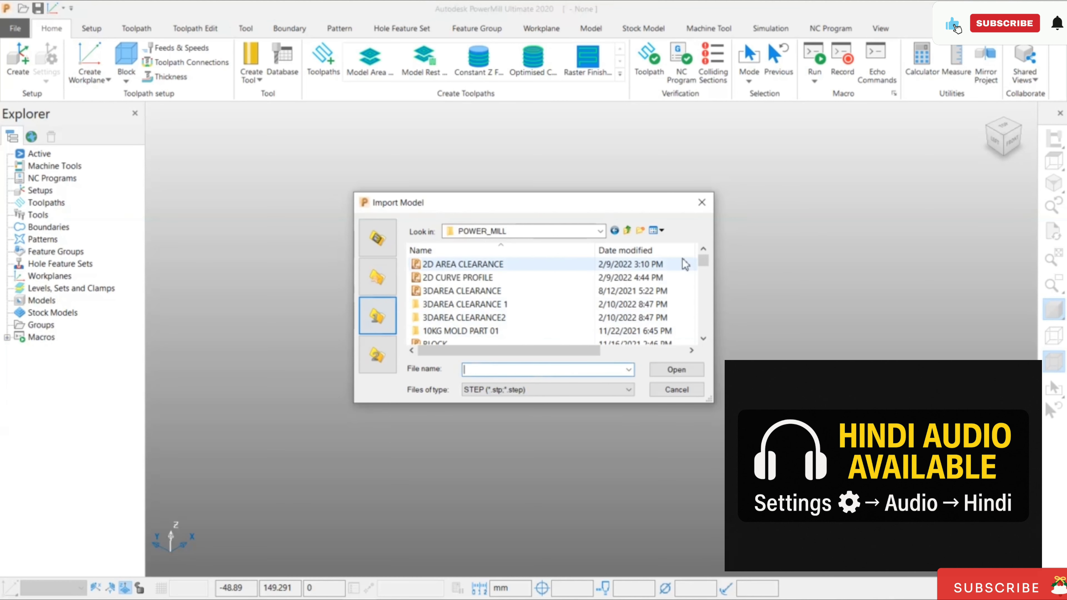
{"action": "scroll", "coordinate": [709, 303], "scroll_direction": "down", "scroll_amount": 4}
{"action": "scroll", "coordinate": [706, 322], "scroll_direction": "down", "scroll_amount": 9}
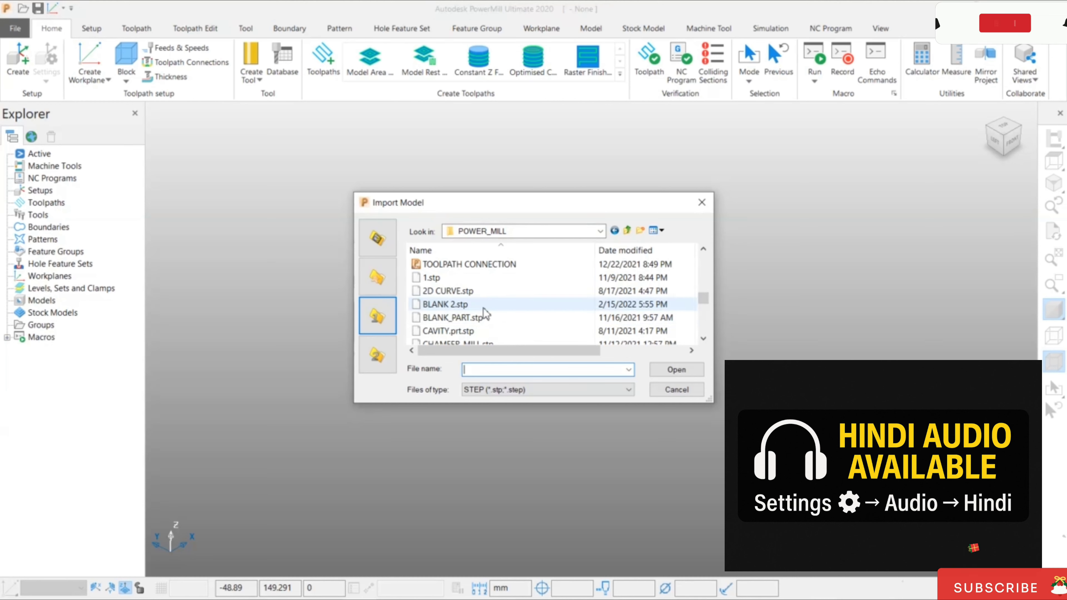
{"action": "double_click", "coordinate": [472, 317]}
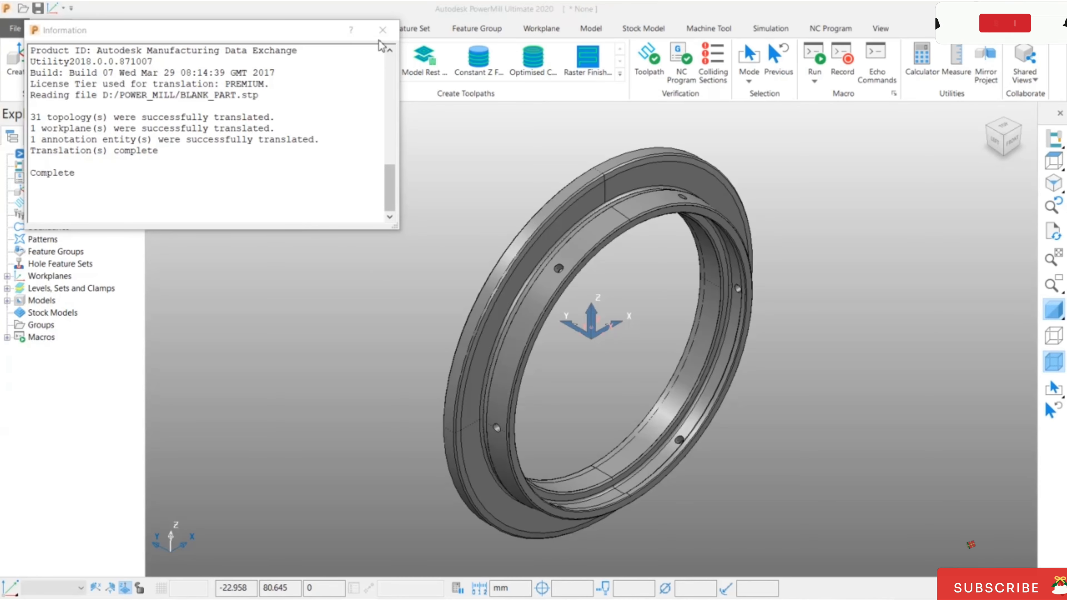
{"action": "left_click", "coordinate": [382, 30]}
List the imported workplanes and turn off the drawing of the transform axes in the graphics window
{"action": "middle_click_drag", "start_coordinate": [612, 347], "coordinate": [528, 292]}
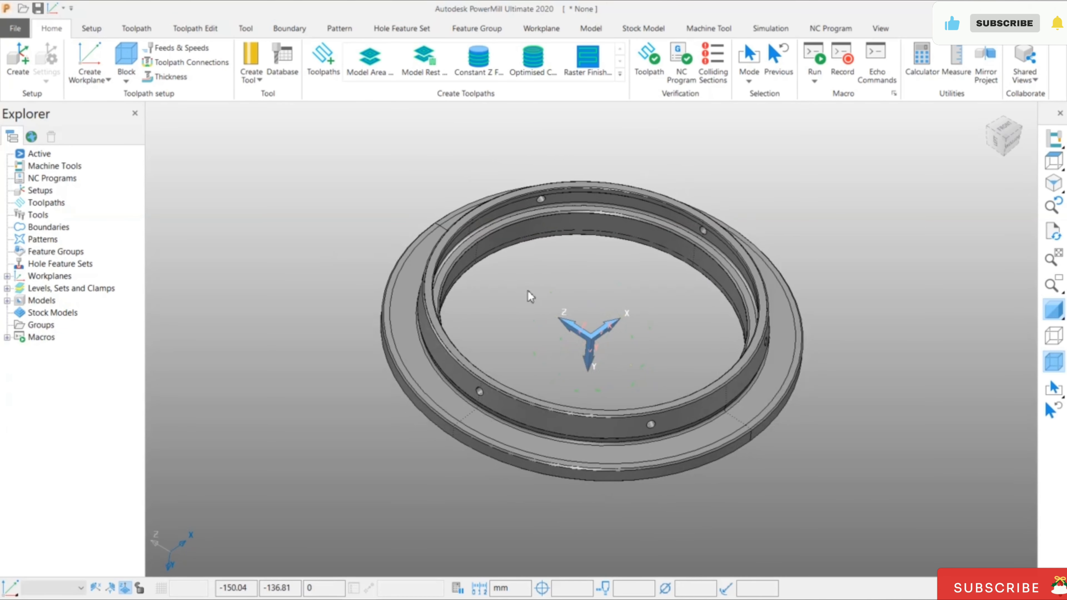
{"action": "middle_click_drag", "start_coordinate": [824, 406], "coordinate": [611, 343]}
{"action": "middle_click_drag", "start_coordinate": [639, 301], "coordinate": [667, 309]}
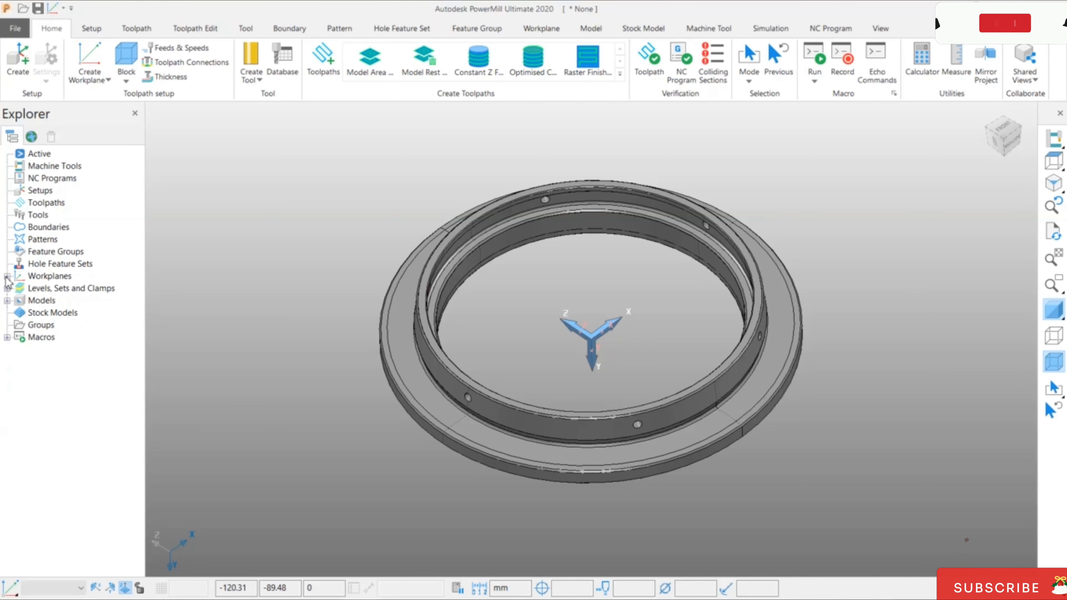
{"action": "double_click", "coordinate": [14, 279]}
{"action": "mouse_move", "coordinate": [610, 298]}
{"action": "middle_mouse_down"}
{"action": "mouse_move", "coordinate": [622, 344]}
{"action": "mouse_move", "coordinate": [617, 183]}
{"action": "mouse_move", "coordinate": [626, 296]}
{"action": "middle_mouse_up"}
{"action": "right_click", "coordinate": [278, 184]}
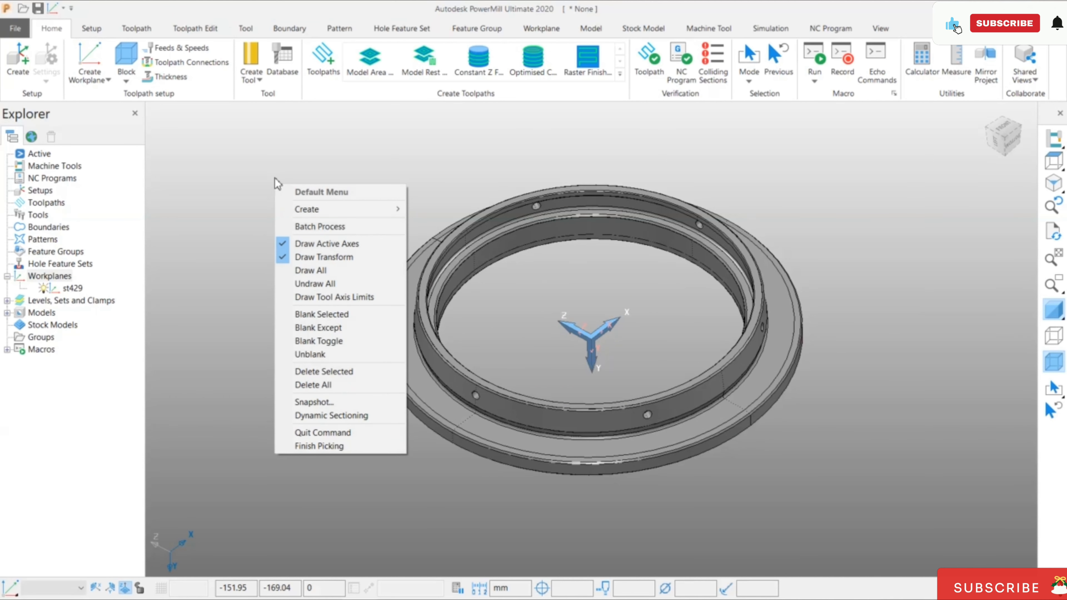
{"action": "left_click", "coordinate": [316, 258]}
{"action": "mouse_move", "coordinate": [528, 307]}
{"action": "middle_mouse_down"}
{"action": "mouse_move", "coordinate": [541, 303]}
{"action": "mouse_move", "coordinate": [546, 319]}
{"action": "middle_mouse_up"}
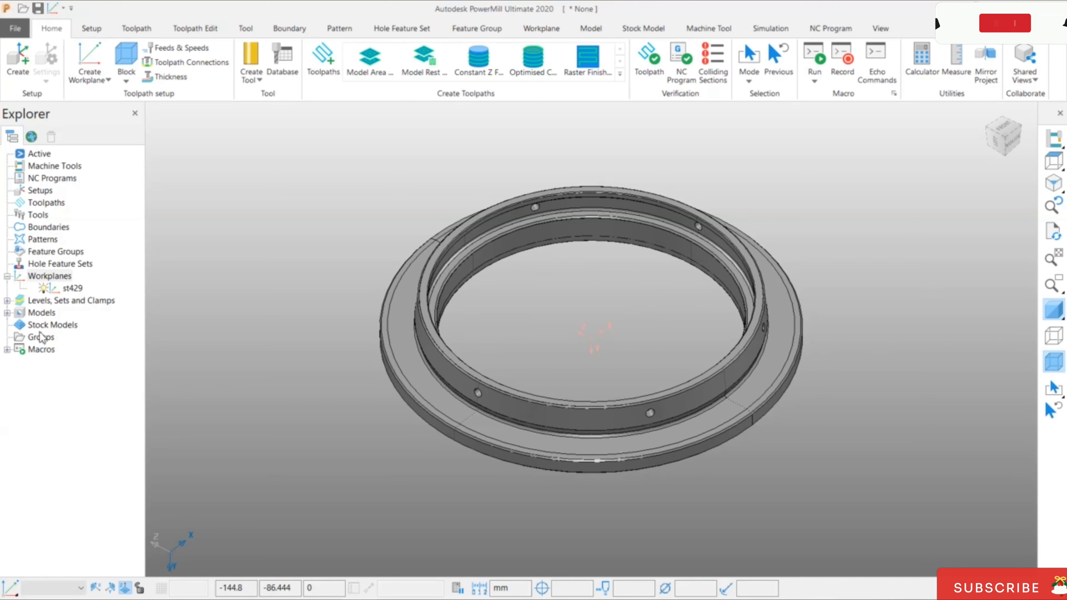
Activate the imported workplane st429
{"action": "right_click", "coordinate": [70, 290]}
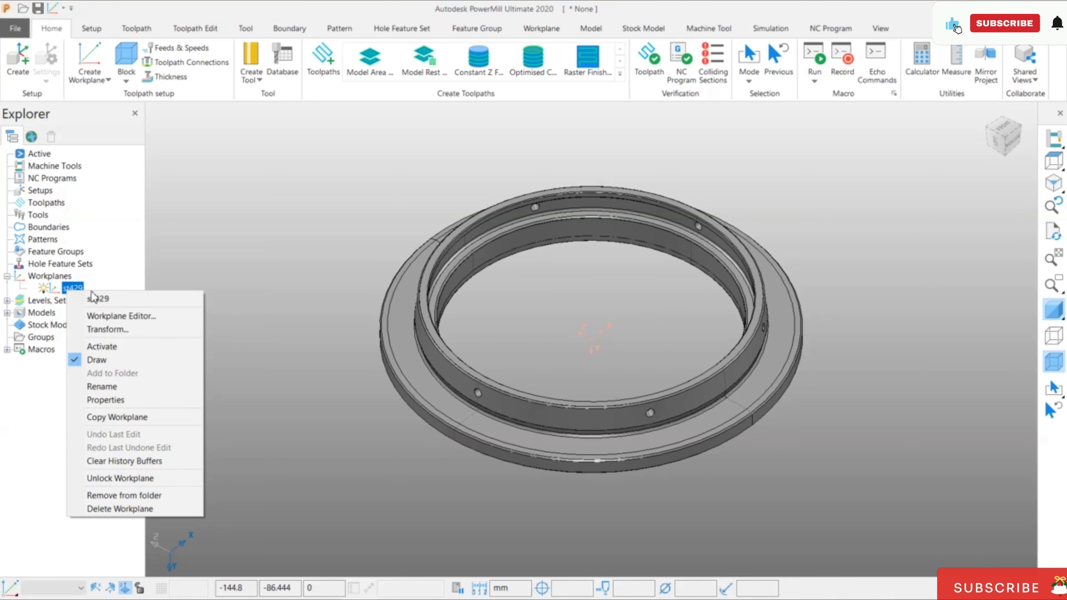
{"action": "left_click", "coordinate": [121, 346]}
{"action": "middle_click_drag", "start_coordinate": [562, 298], "coordinate": [517, 315]}
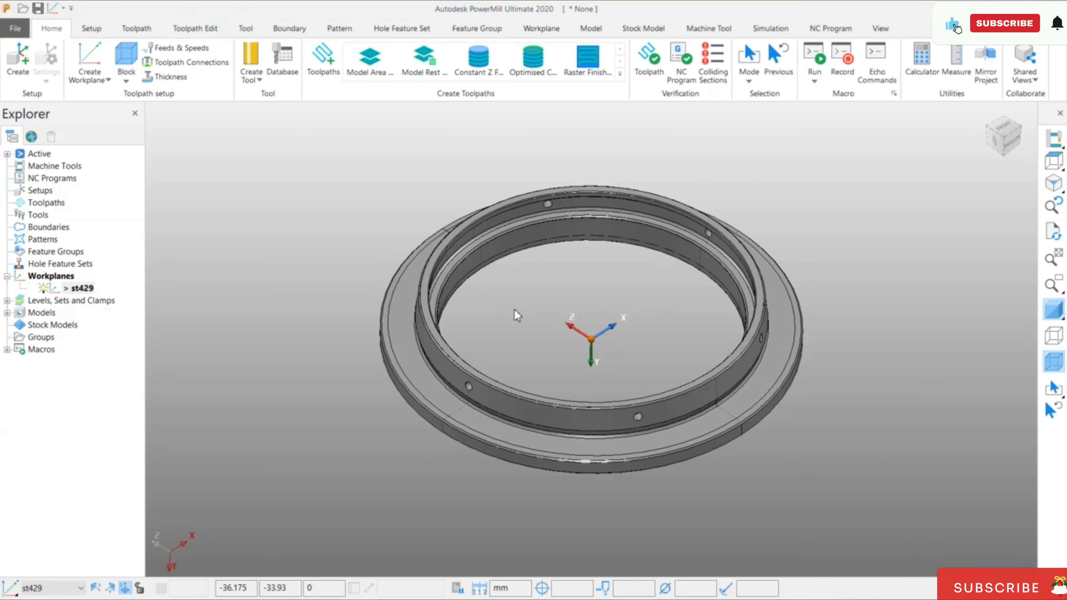
Open workplane st429 in the Workplane Editor and swap its axes so Z runs along the ring's central axis
{"action": "right_click", "coordinate": [92, 290]}
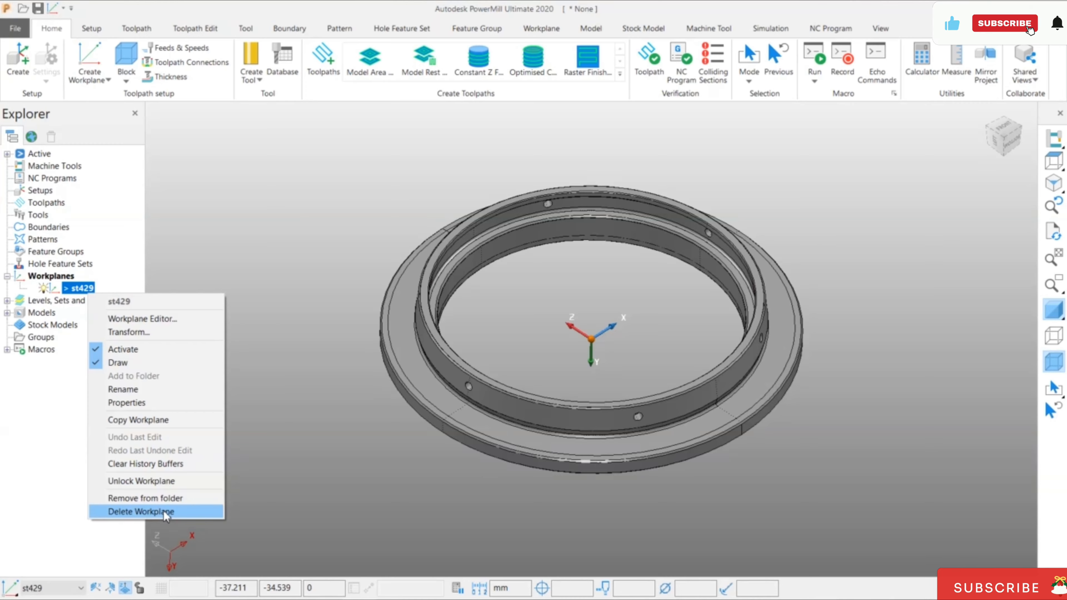
{"action": "left_click", "coordinate": [189, 319]}
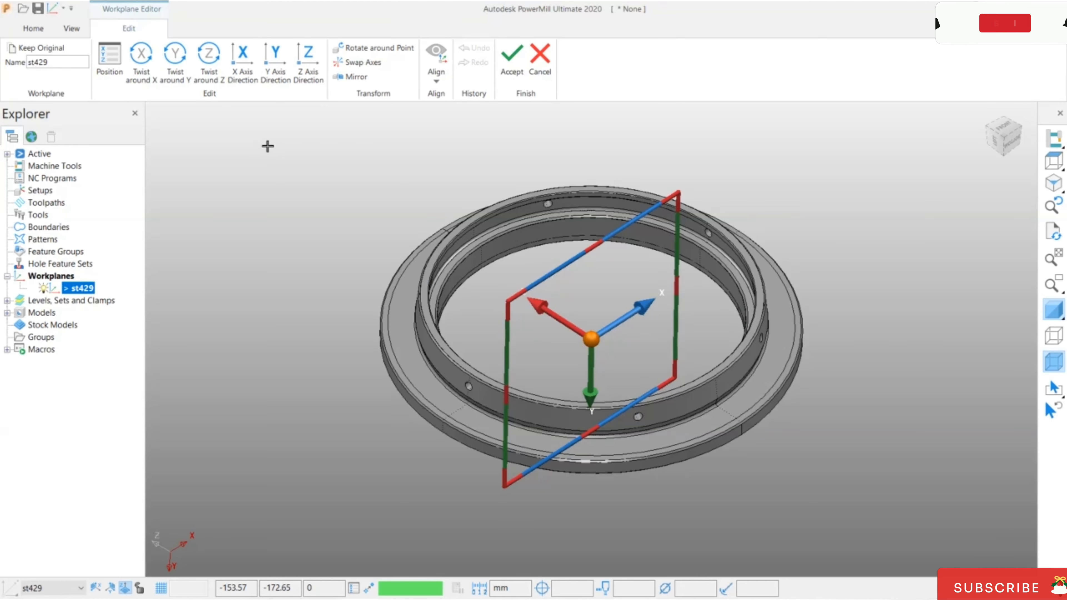
{"action": "left_click", "coordinate": [371, 66]}
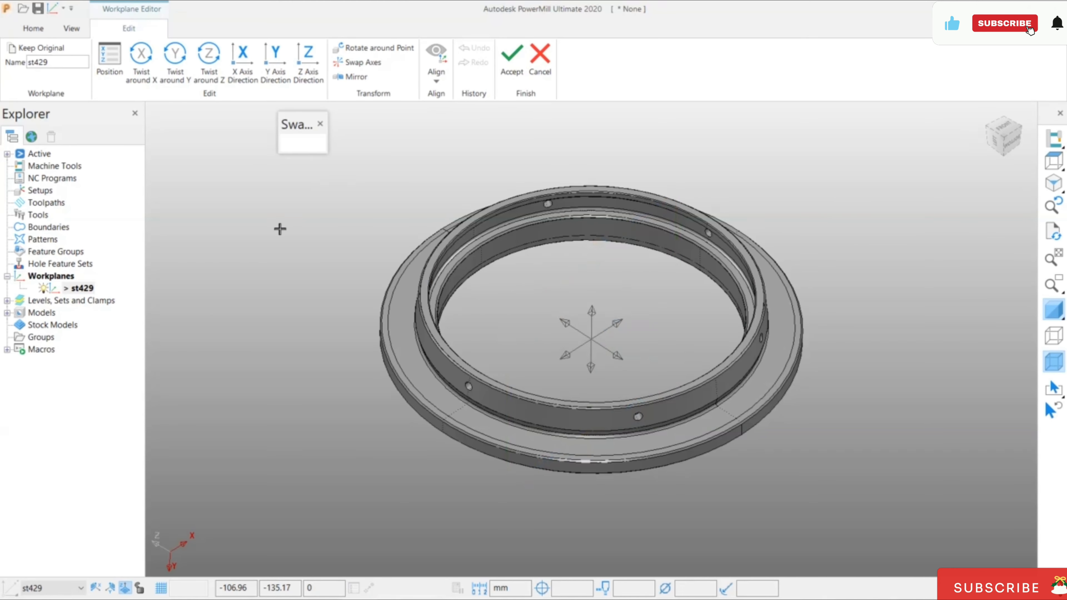
{"action": "left_click", "coordinate": [589, 314]}
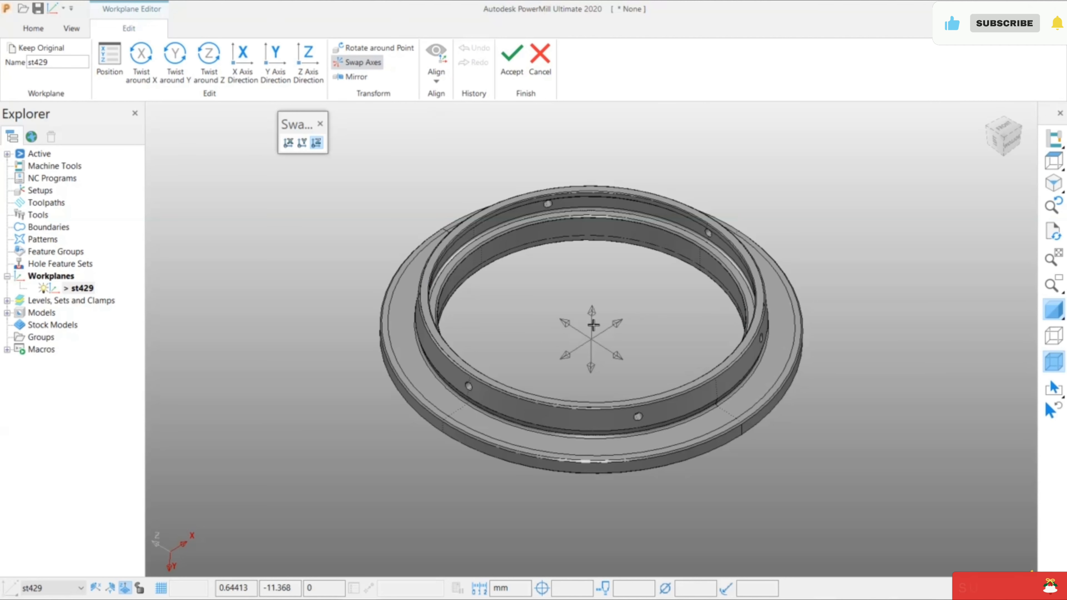
{"action": "left_click", "coordinate": [617, 357]}
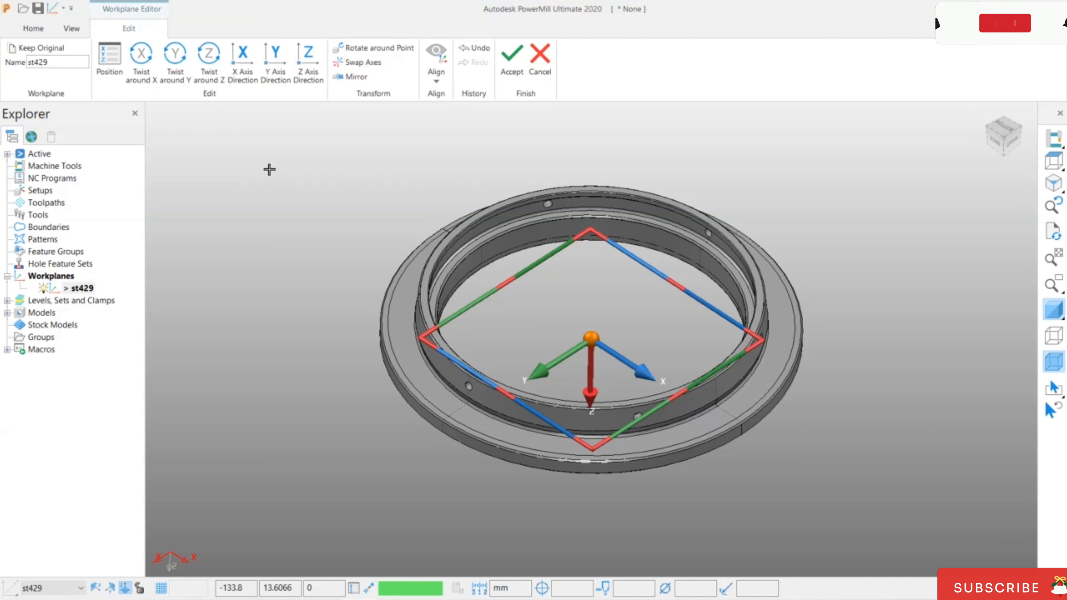
{"action": "left_click", "coordinate": [141, 59]}
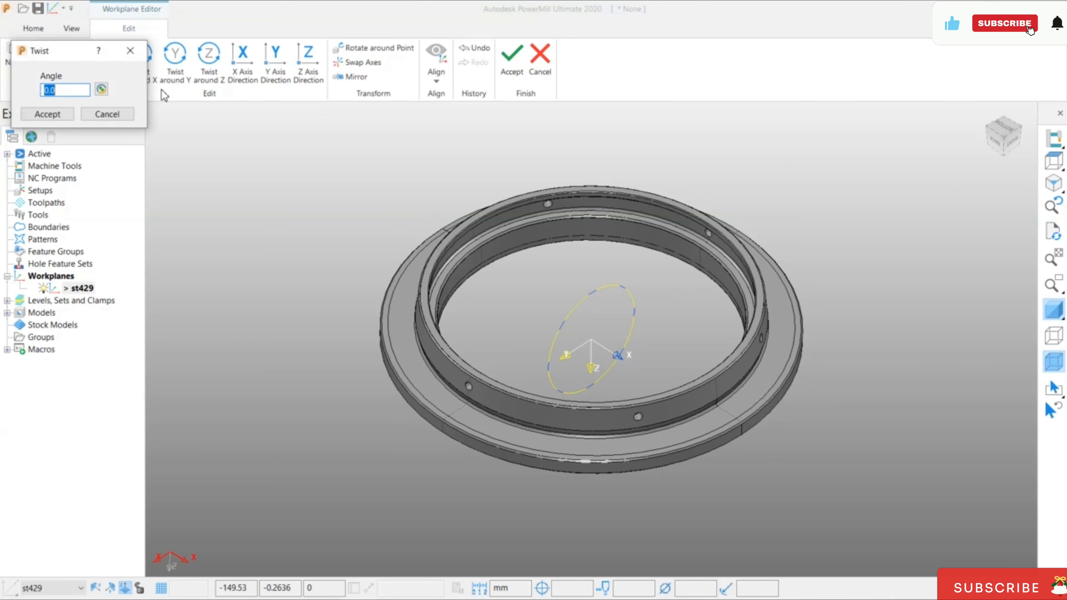
{"action": "key", "text": "Return"}
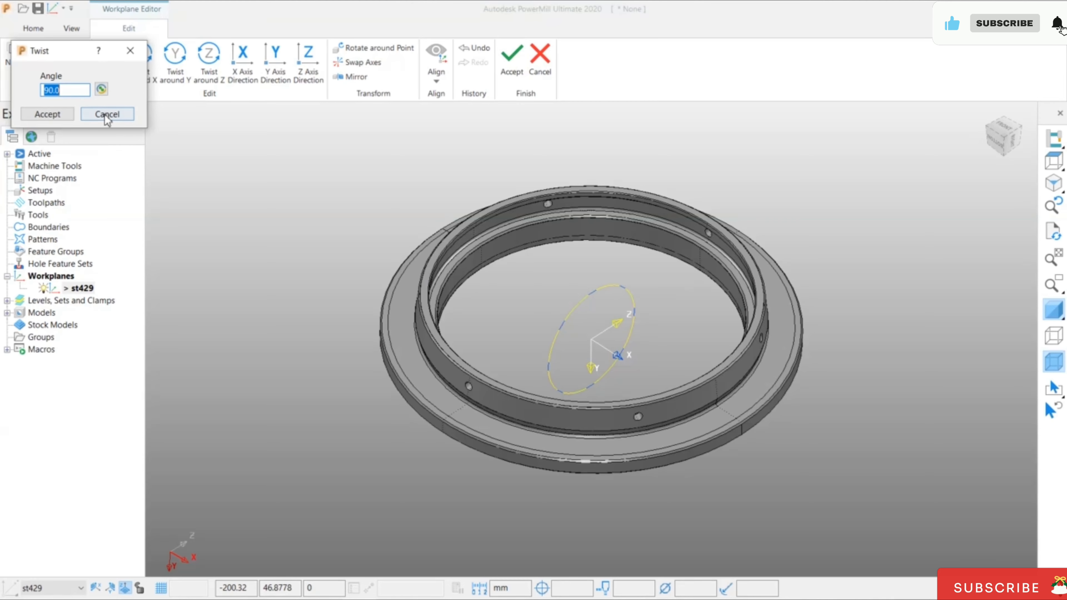
{"action": "type", "text": "9"}
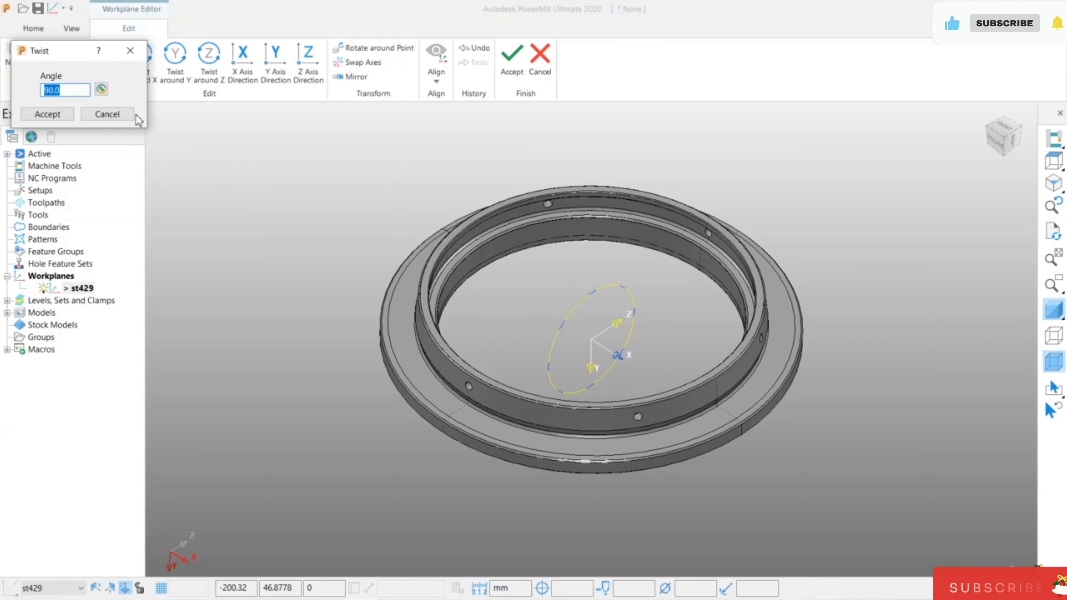
{"action": "left_click", "coordinate": [108, 114]}
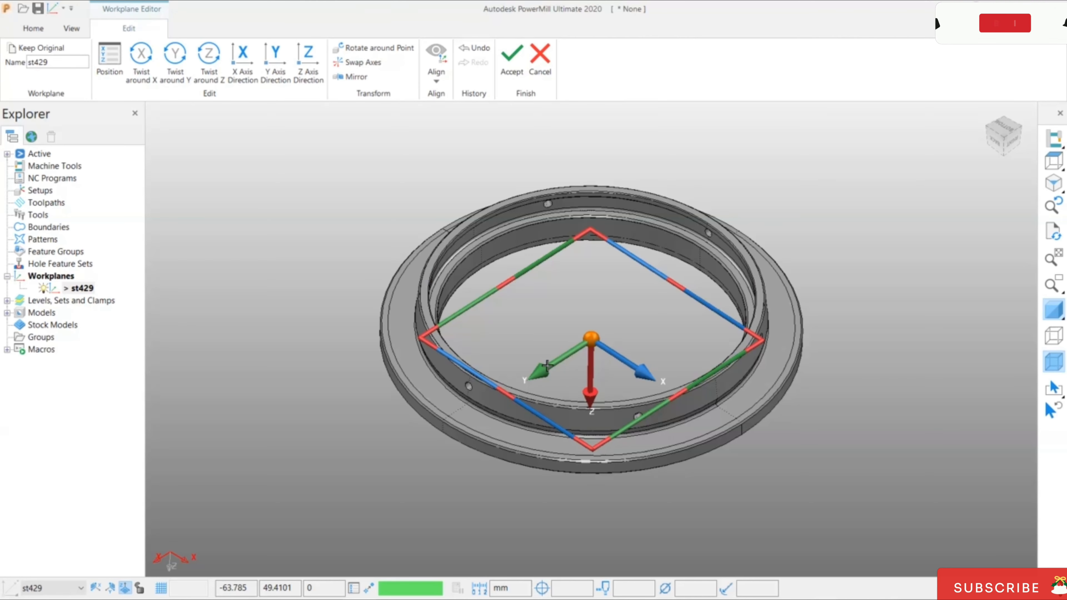
Twist workplane st429 by 180 degrees around its X axis and accept the workplane edits
{"action": "left_click", "coordinate": [141, 70]}
{"action": "type", "text": "180"}
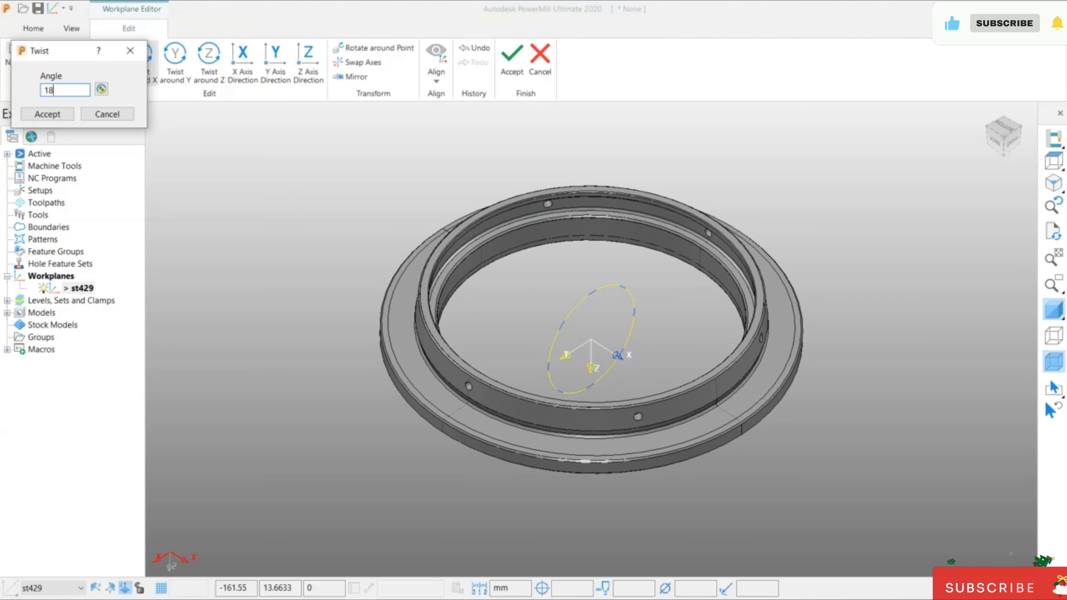
{"action": "left_click", "coordinate": [44, 117]}
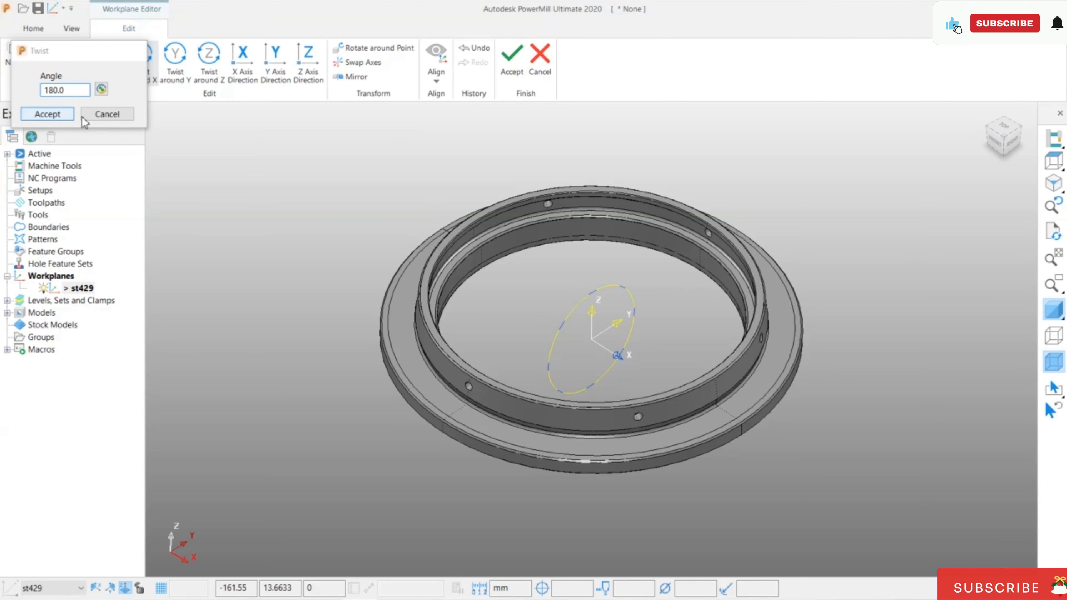
{"action": "mouse_move", "coordinate": [334, 273]}
{"action": "middle_mouse_down"}
{"action": "mouse_move", "coordinate": [353, 280]}
{"action": "mouse_move", "coordinate": [345, 274]}
{"action": "middle_mouse_up"}
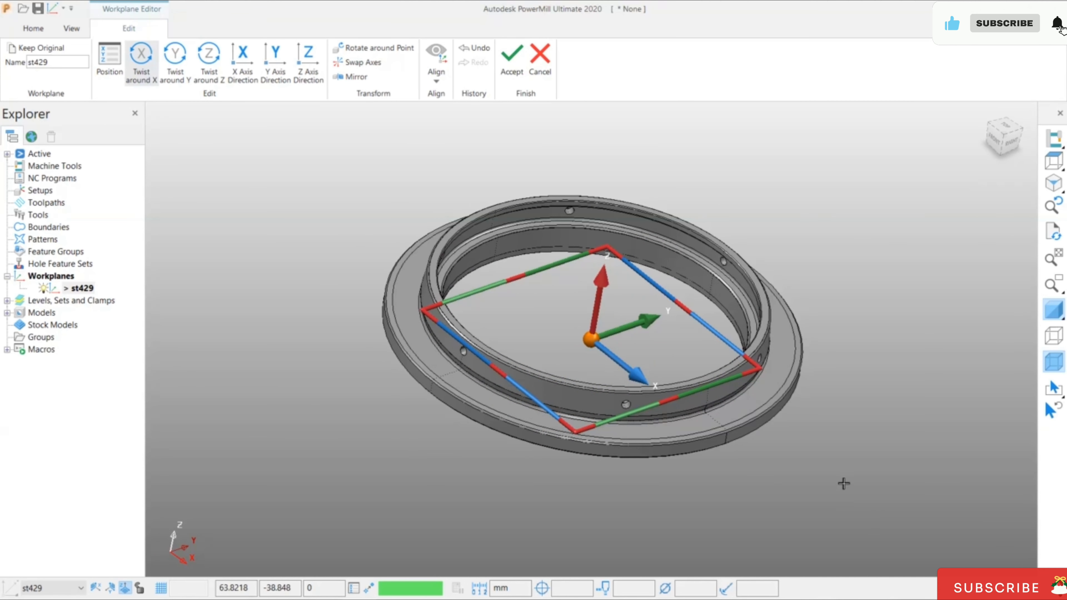
{"action": "middle_click_drag", "start_coordinate": [712, 443], "coordinate": [710, 429]}
{"action": "left_click", "coordinate": [514, 67]}
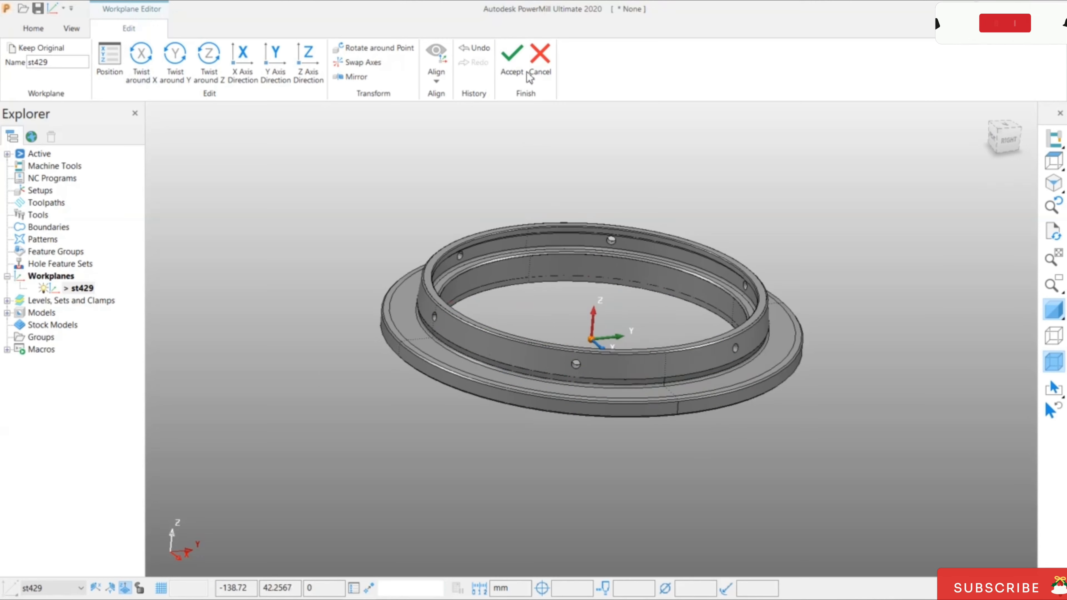
Calculate a box block from the model limits in the active workplane, with tolerance 0.1 and no expansion
{"action": "middle_click_drag", "start_coordinate": [660, 196], "coordinate": [600, 350]}
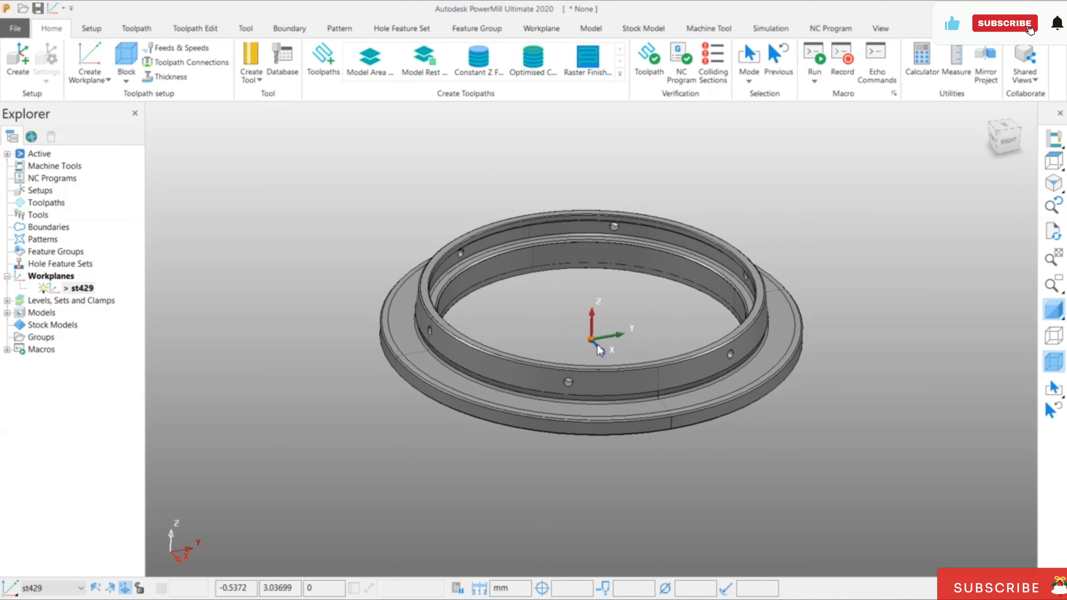
{"action": "left_click", "coordinate": [127, 57]}
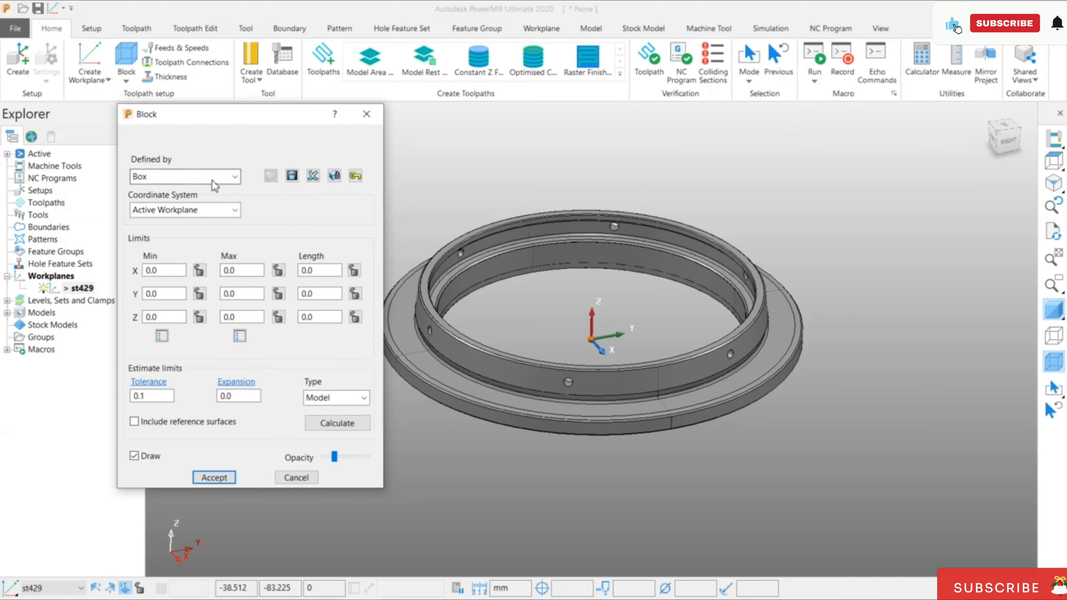
{"action": "left_click_drag", "start_coordinate": [207, 120], "coordinate": [207, 31]}
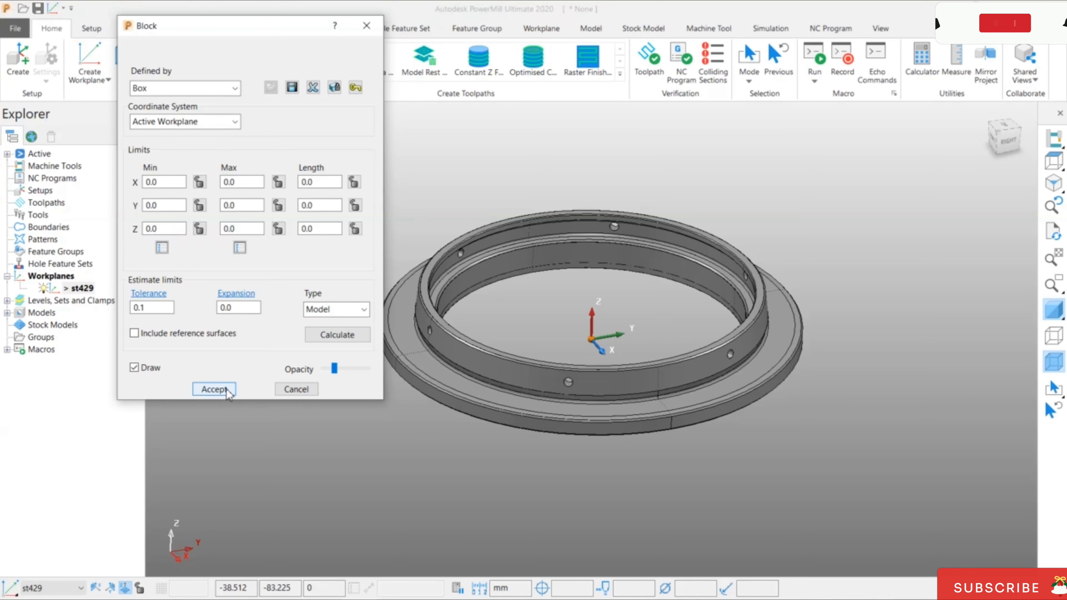
{"action": "left_click", "coordinate": [338, 335]}
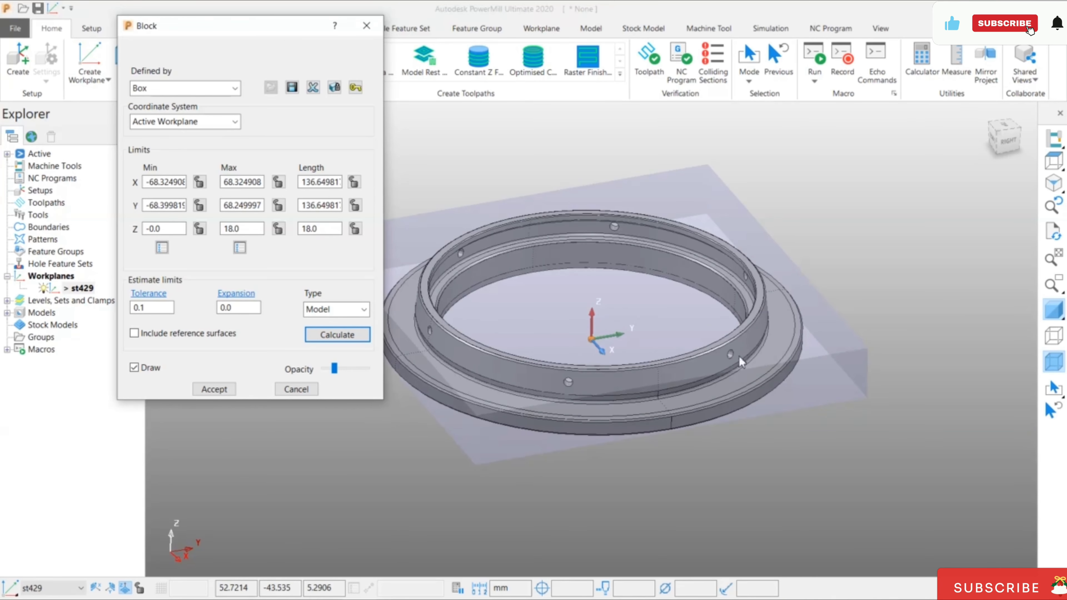
Check the block around the ring from above and increase its display opacity
{"action": "middle_click_drag", "start_coordinate": [798, 353], "coordinate": [792, 330]}
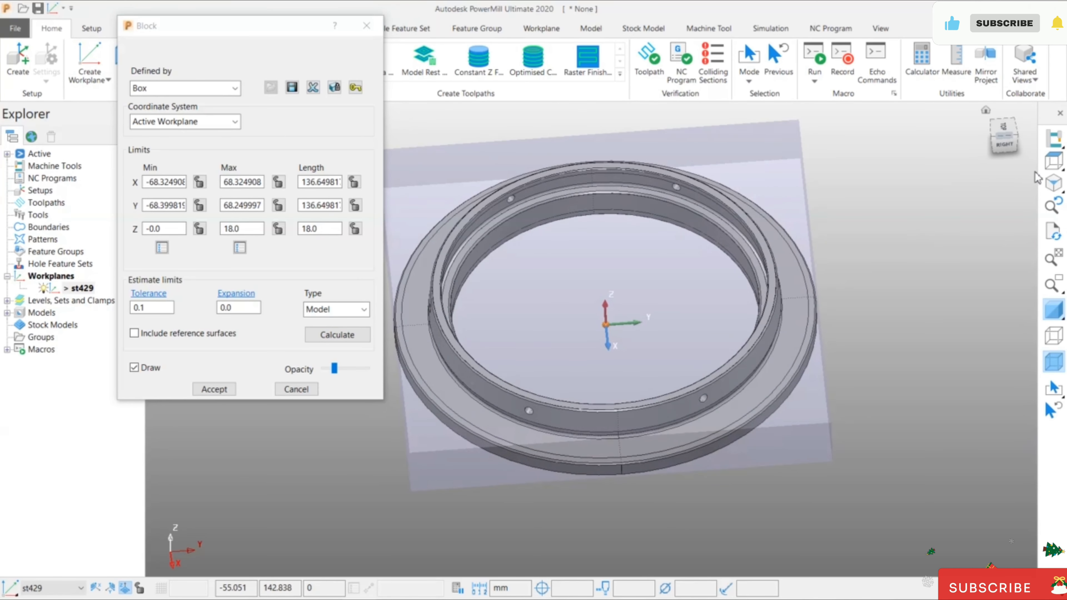
{"action": "left_click", "coordinate": [1003, 129]}
{"action": "scroll", "coordinate": [881, 290], "scroll_direction": "down", "scroll_amount": 2}
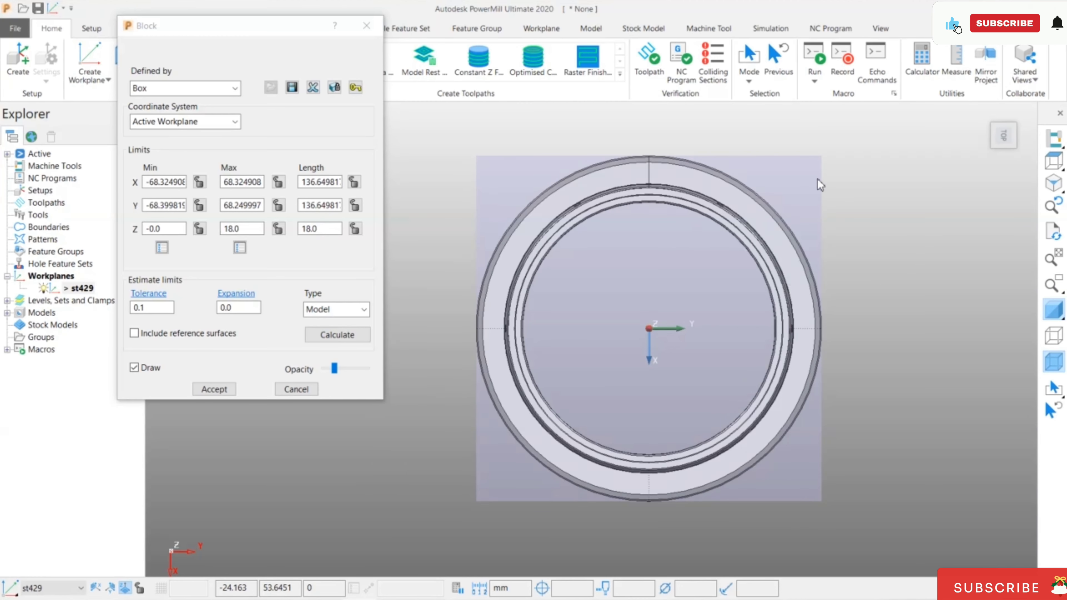
{"action": "middle_click_drag", "start_coordinate": [618, 319], "coordinate": [620, 235]}
{"action": "mouse_move", "coordinate": [338, 372]}
{"action": "left_mouse_down"}
{"action": "mouse_move", "coordinate": [357, 370]}
{"action": "mouse_move", "coordinate": [326, 372]}
{"action": "mouse_move", "coordinate": [355, 374]}
{"action": "left_mouse_up"}
Lock the block's Z length, set the expansion to 5 and recalculate the block
{"action": "mouse_move", "coordinate": [558, 332]}
{"action": "middle_mouse_down"}
{"action": "mouse_move", "coordinate": [589, 306]}
{"action": "mouse_move", "coordinate": [726, 292]}
{"action": "mouse_move", "coordinate": [596, 369]}
{"action": "mouse_move", "coordinate": [584, 389]}
{"action": "mouse_move", "coordinate": [605, 437]}
{"action": "mouse_move", "coordinate": [634, 291]}
{"action": "mouse_move", "coordinate": [605, 336]}
{"action": "mouse_move", "coordinate": [557, 374]}
{"action": "middle_mouse_up"}
{"action": "left_click", "coordinate": [1054, 160]}
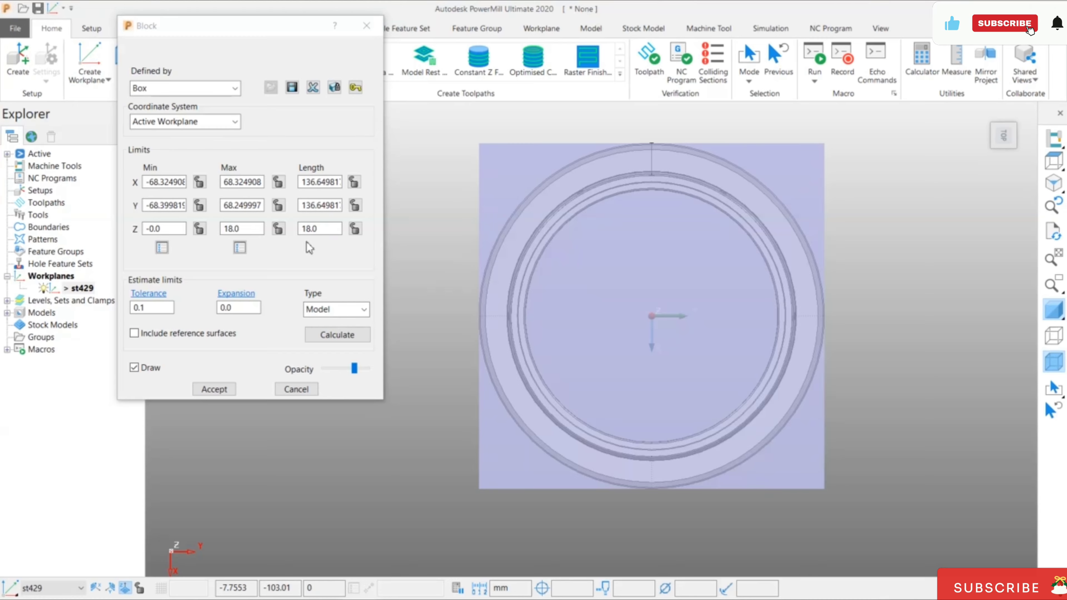
{"action": "left_click", "coordinate": [355, 229]}
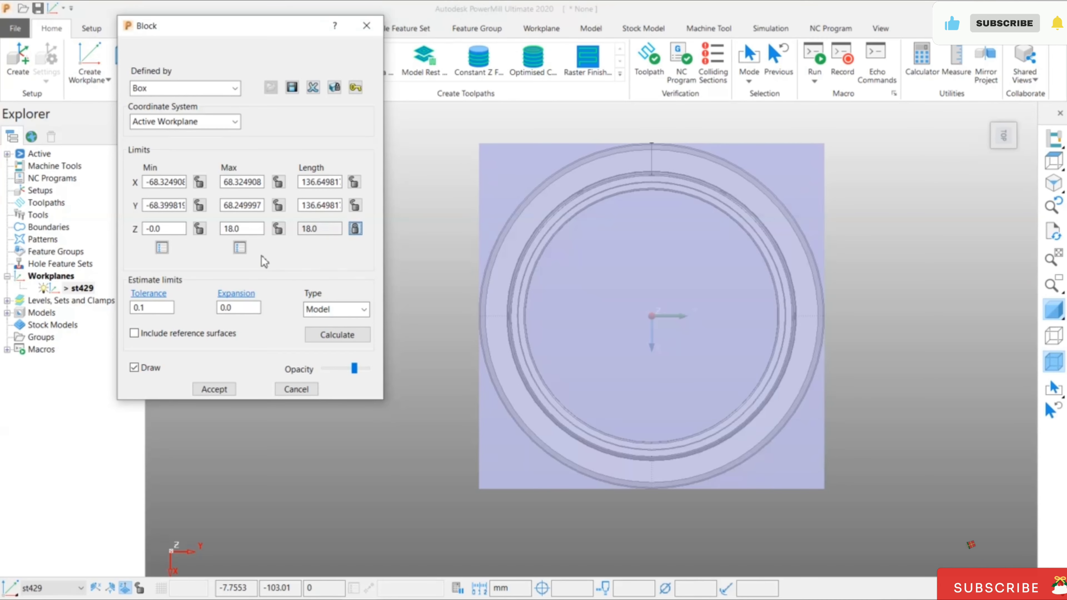
{"action": "double_click", "coordinate": [244, 310]}
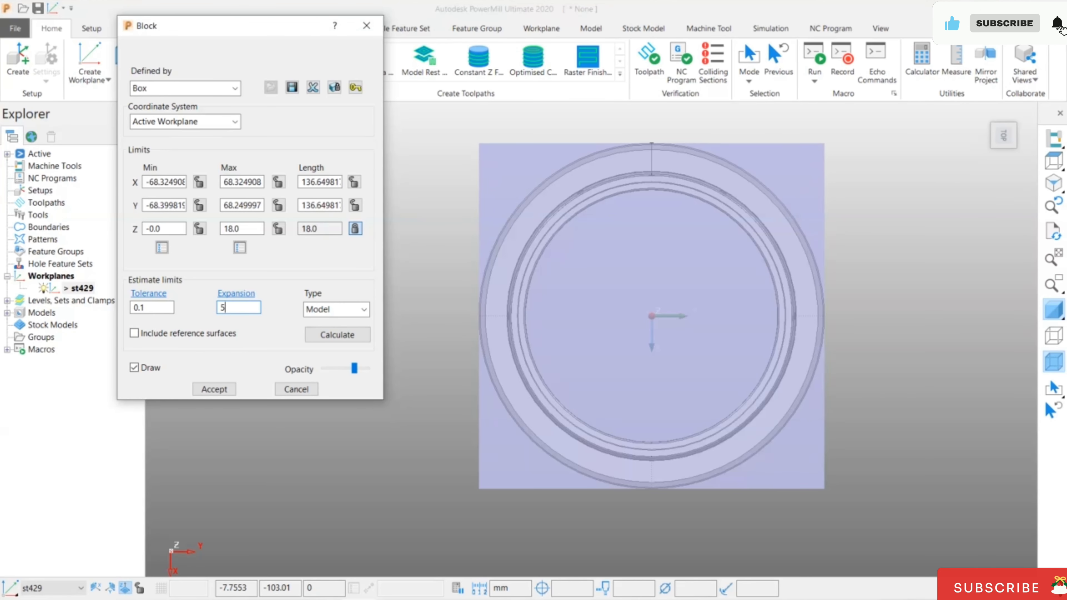
{"action": "left_click", "coordinate": [334, 335]}
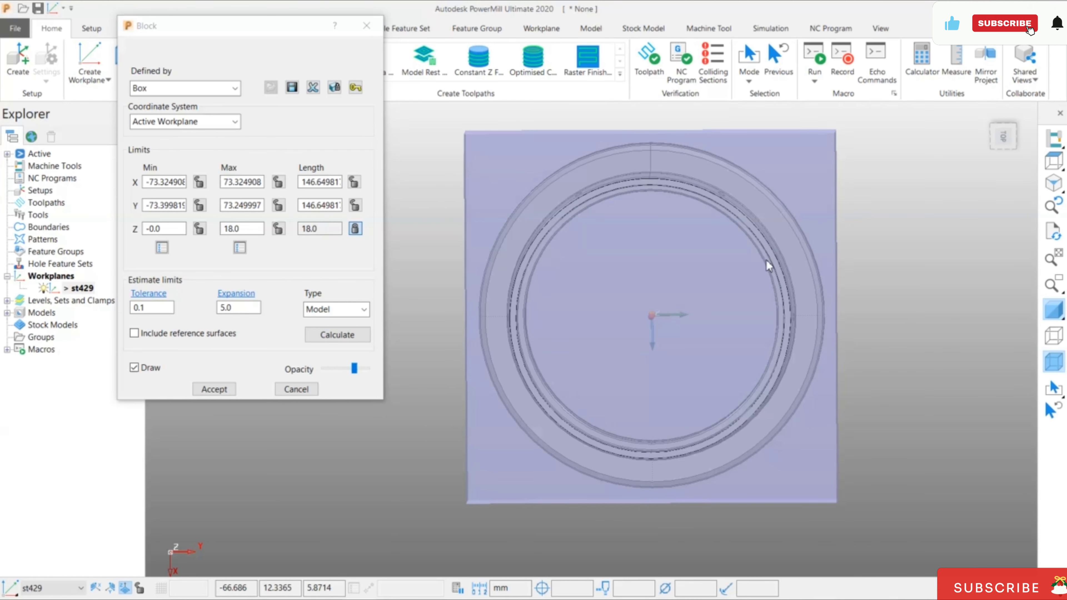
{"action": "middle_click_drag", "start_coordinate": [613, 532], "coordinate": [664, 319]}
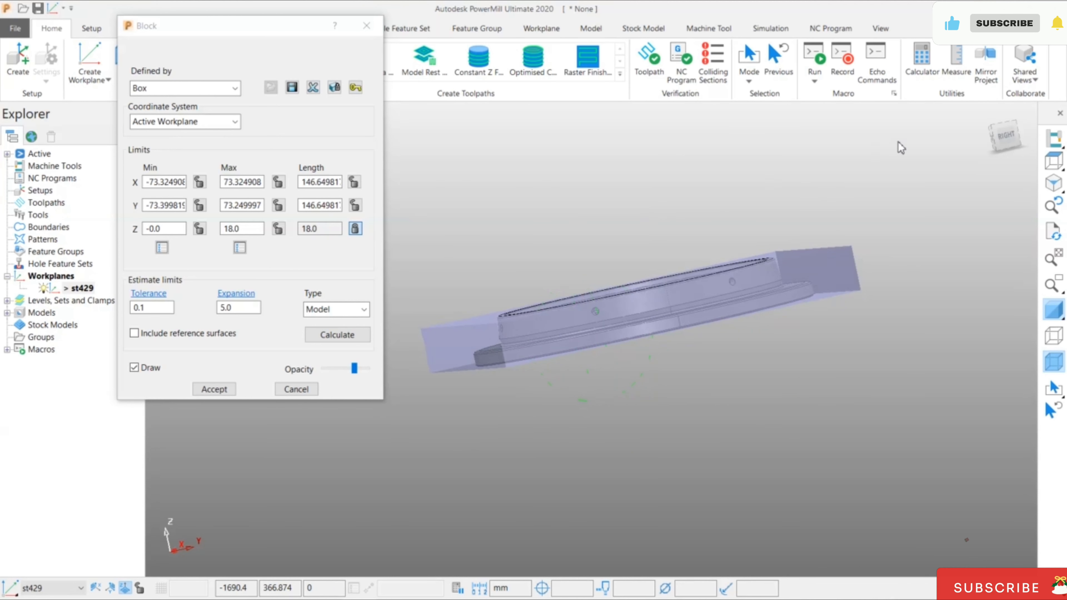
Set the block expansion to 0 and recalculate the box block around the ring
{"action": "left_click", "coordinate": [1005, 137]}
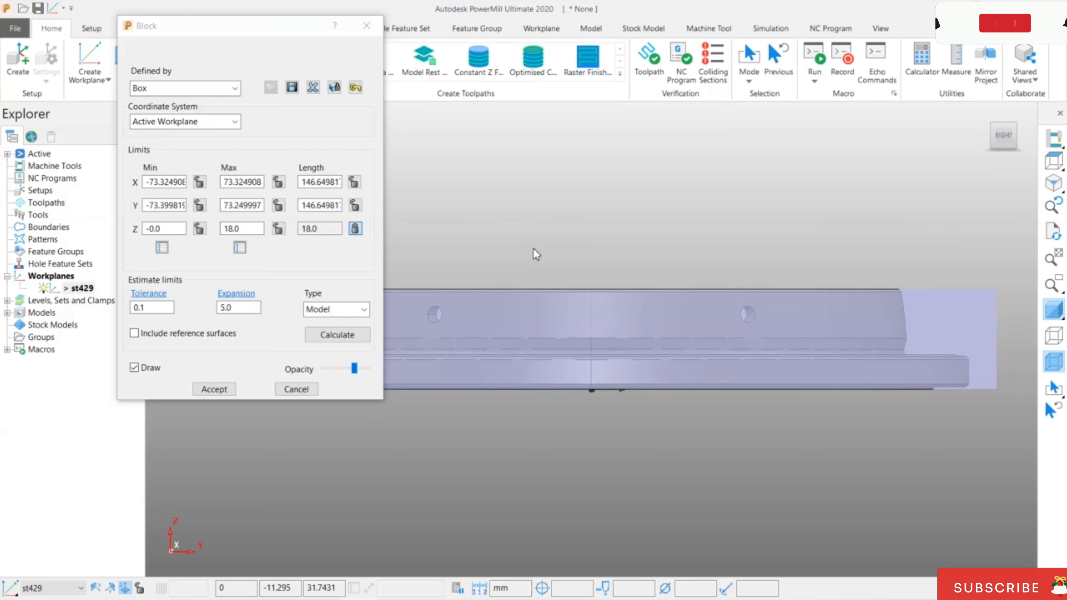
{"action": "middle_click_drag", "start_coordinate": [534, 251], "coordinate": [578, 301]}
{"action": "left_click", "coordinate": [1054, 164]}
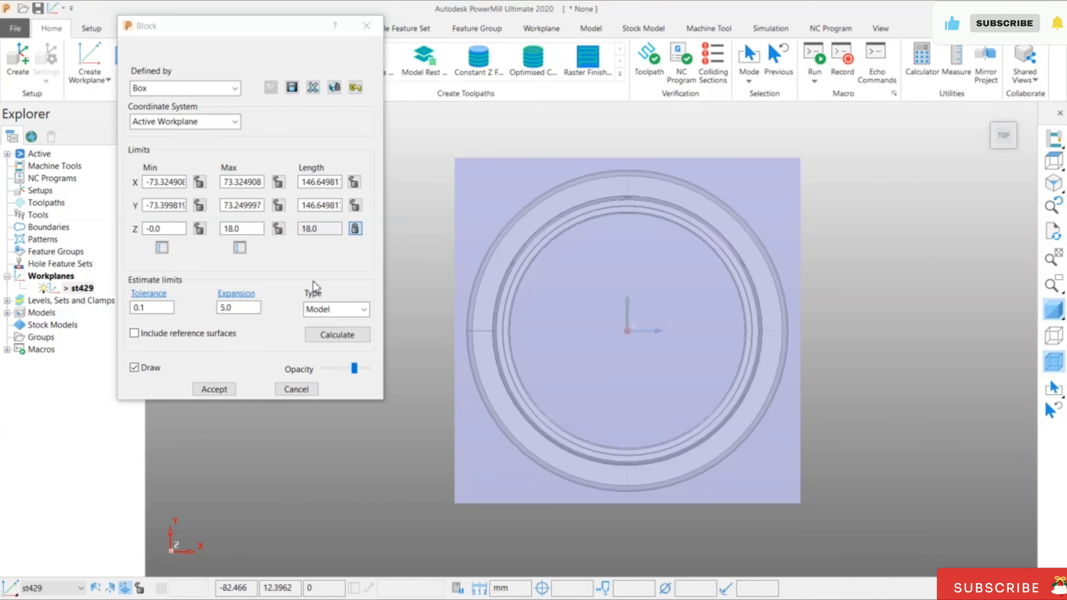
{"action": "double_click", "coordinate": [249, 309]}
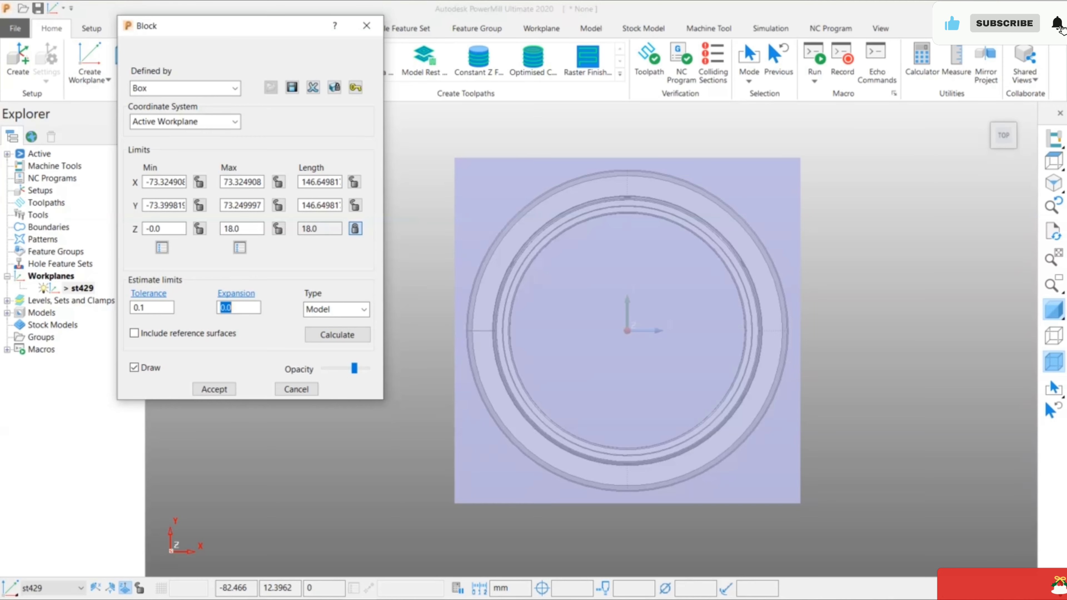
{"action": "left_click", "coordinate": [338, 335]}
Unlock the block's Z length and set its maximum Z limit to 20
{"action": "middle_click_drag", "start_coordinate": [689, 400], "coordinate": [647, 299]}
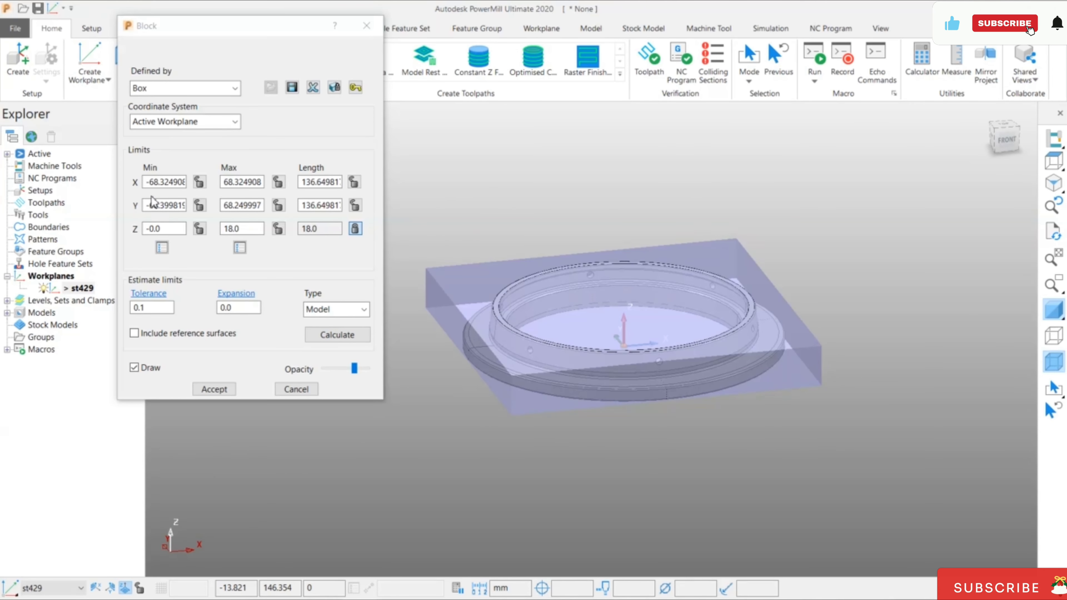
{"action": "middle_click_drag", "start_coordinate": [484, 251], "coordinate": [620, 361]}
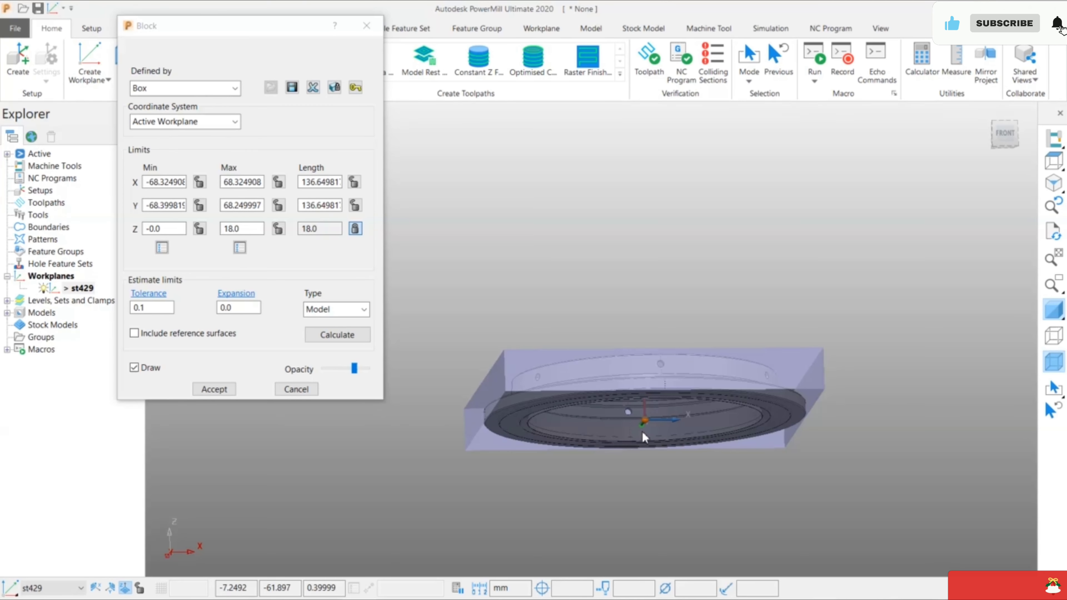
{"action": "middle_click_drag", "start_coordinate": [645, 318], "coordinate": [475, 391]}
{"action": "scroll", "coordinate": [1008, 150], "scroll_direction": "down", "scroll_amount": 3}
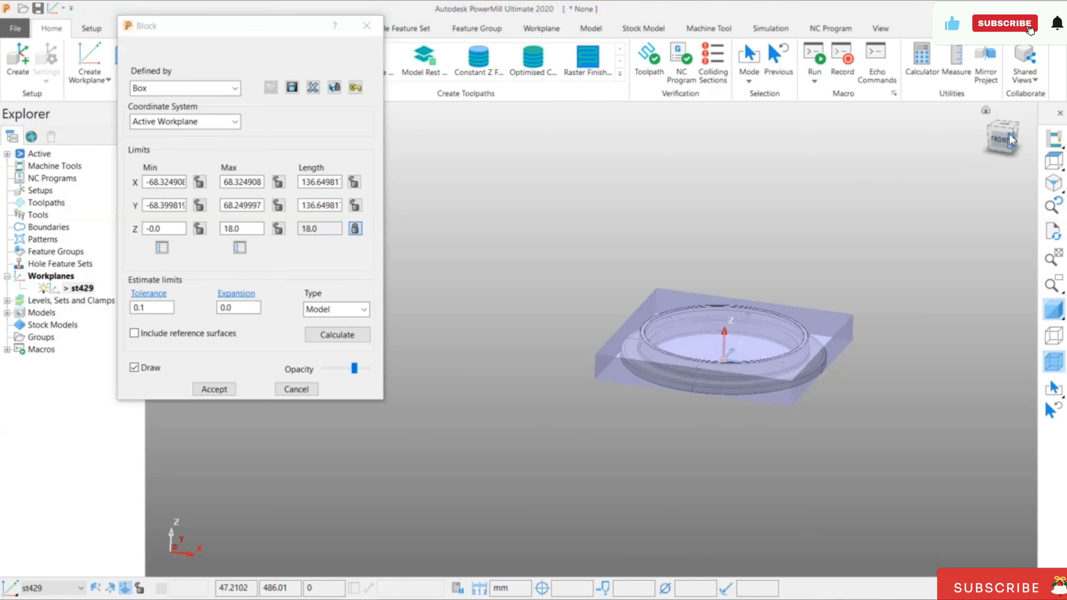
{"action": "left_click", "coordinate": [1011, 140]}
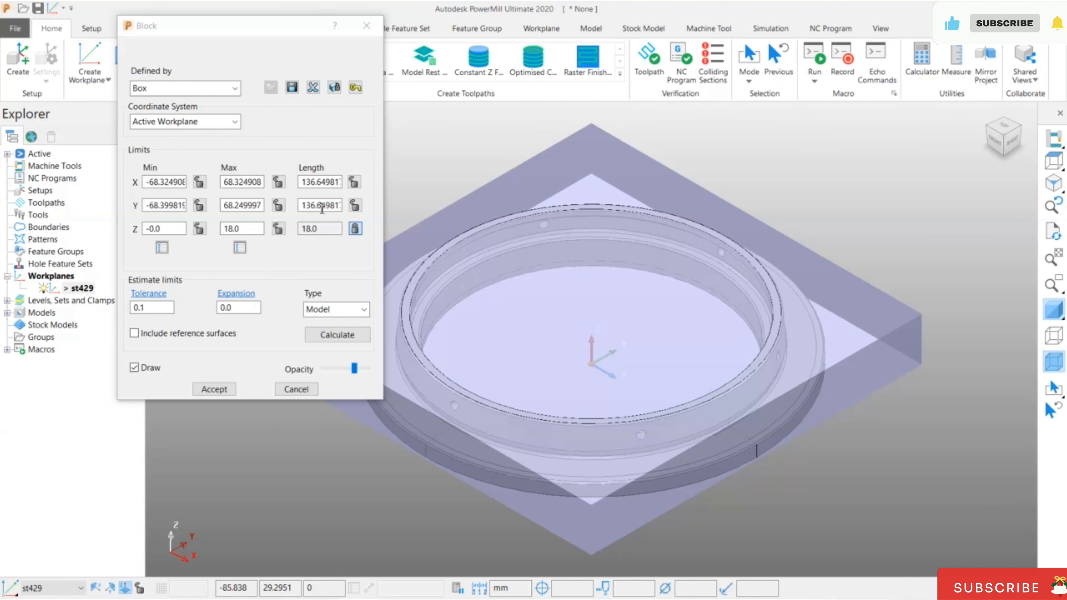
{"action": "scroll", "coordinate": [597, 296], "scroll_direction": "down", "scroll_amount": 2}
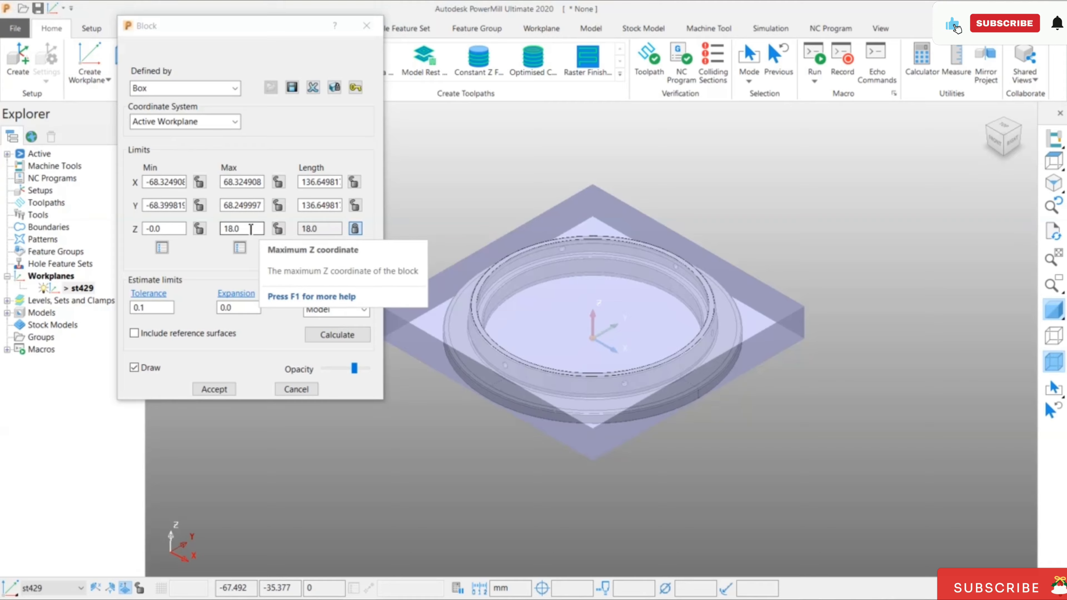
{"action": "left_click", "coordinate": [355, 231]}
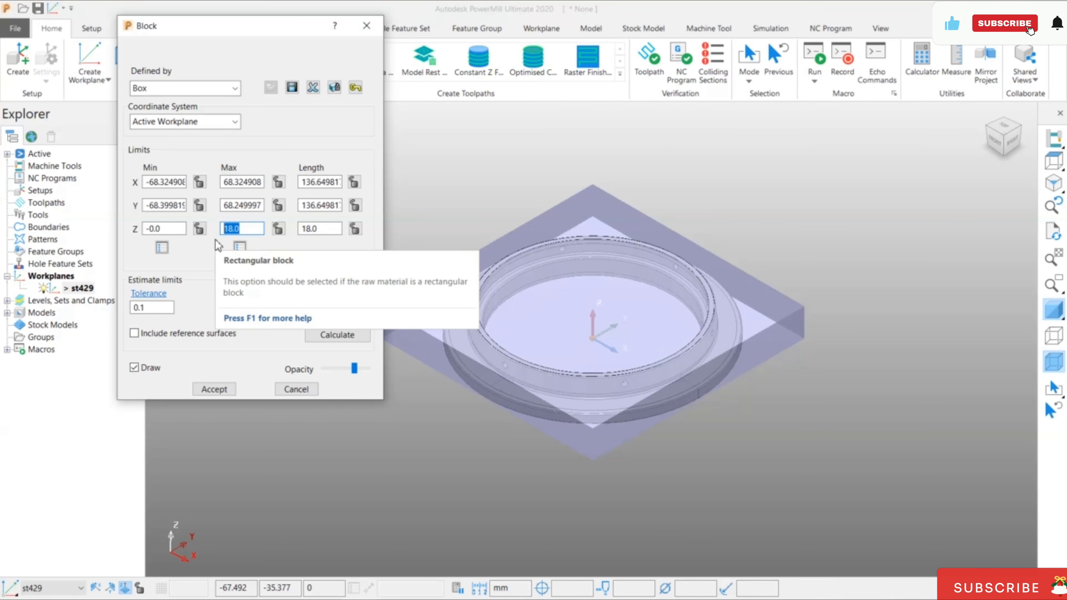
{"action": "type", "text": "20"}
{"action": "left_click", "coordinate": [321, 229]}
{"action": "left_click", "coordinate": [993, 145]}
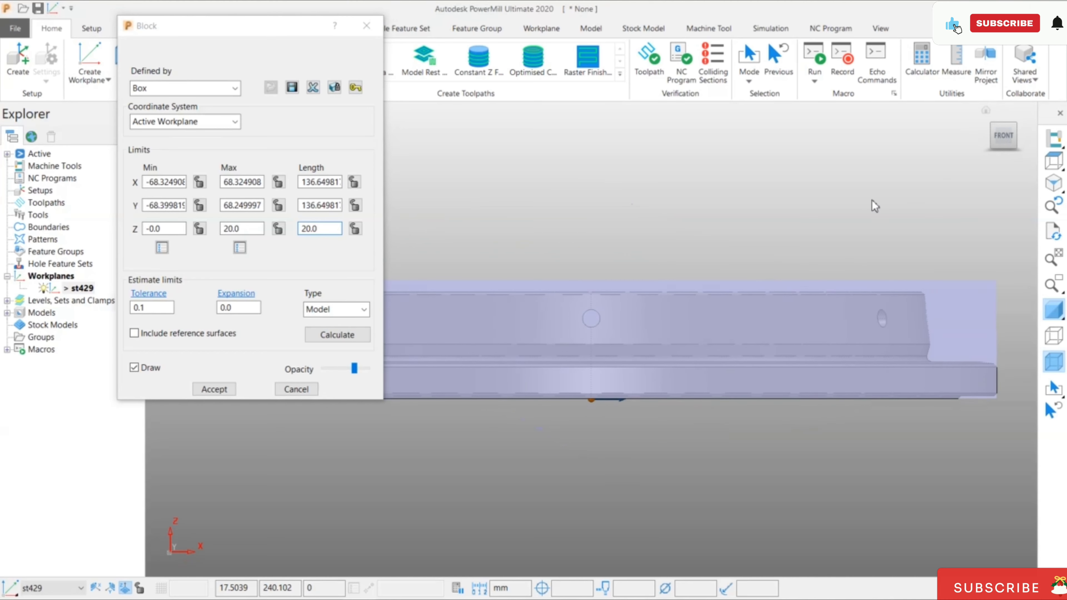
Set the block's maximum Z limit to 22
{"action": "left_click", "coordinate": [241, 228]}
{"action": "double_click", "coordinate": [241, 228]}
{"action": "type", "text": "18"}
{"action": "key", "text": "Return"}
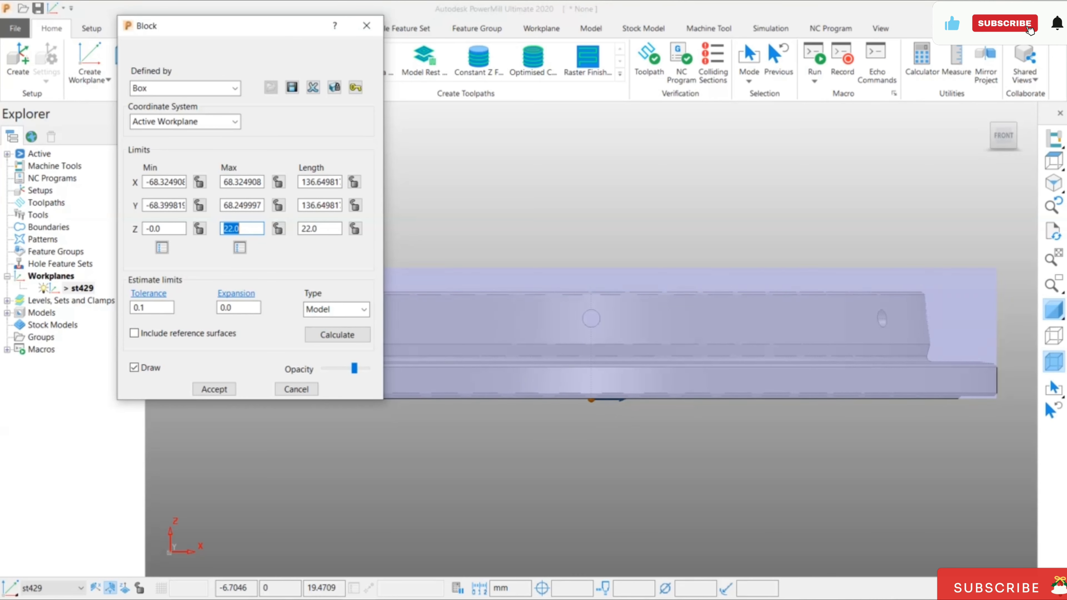
Set the block's maximum Y limit to 72 and its minimum Y limit to -72
{"action": "middle_click_drag", "start_coordinate": [614, 255], "coordinate": [588, 294]}
{"action": "left_click", "coordinate": [1049, 164]}
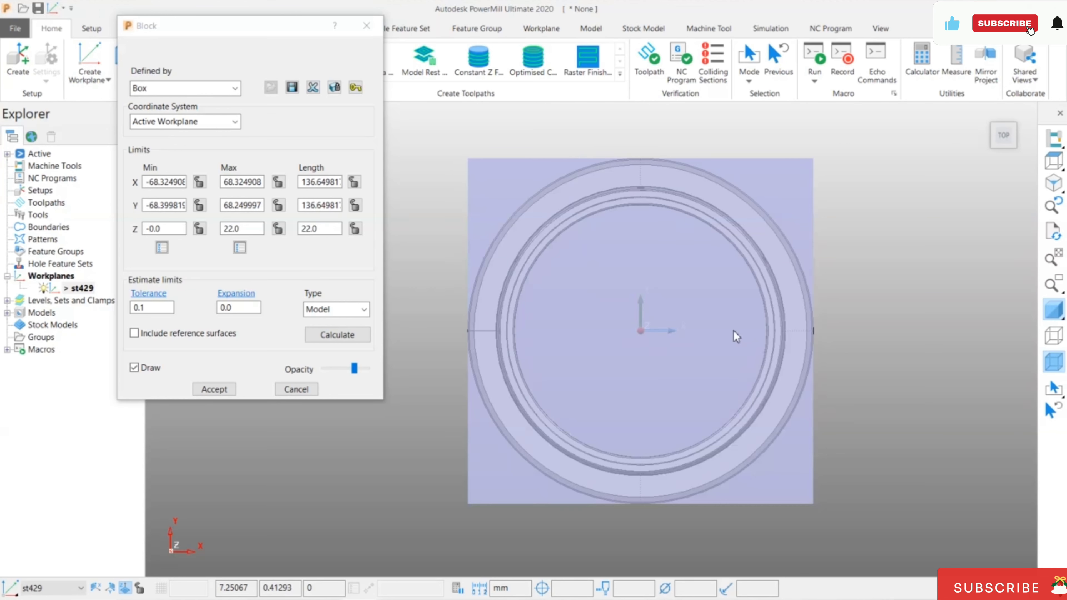
{"action": "left_click", "coordinate": [254, 205]}
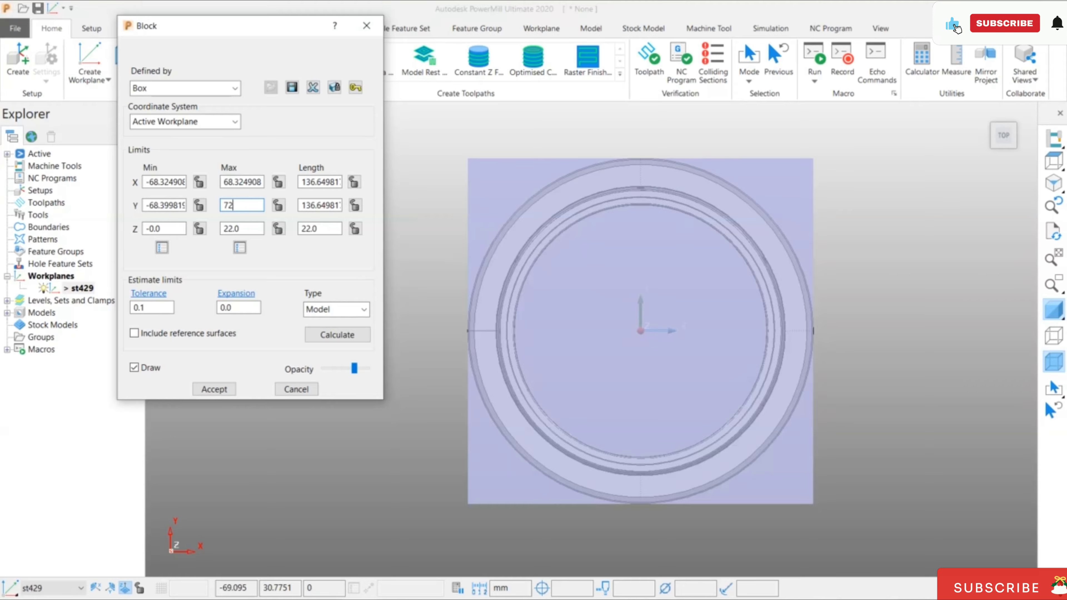
{"action": "key", "text": "Return"}
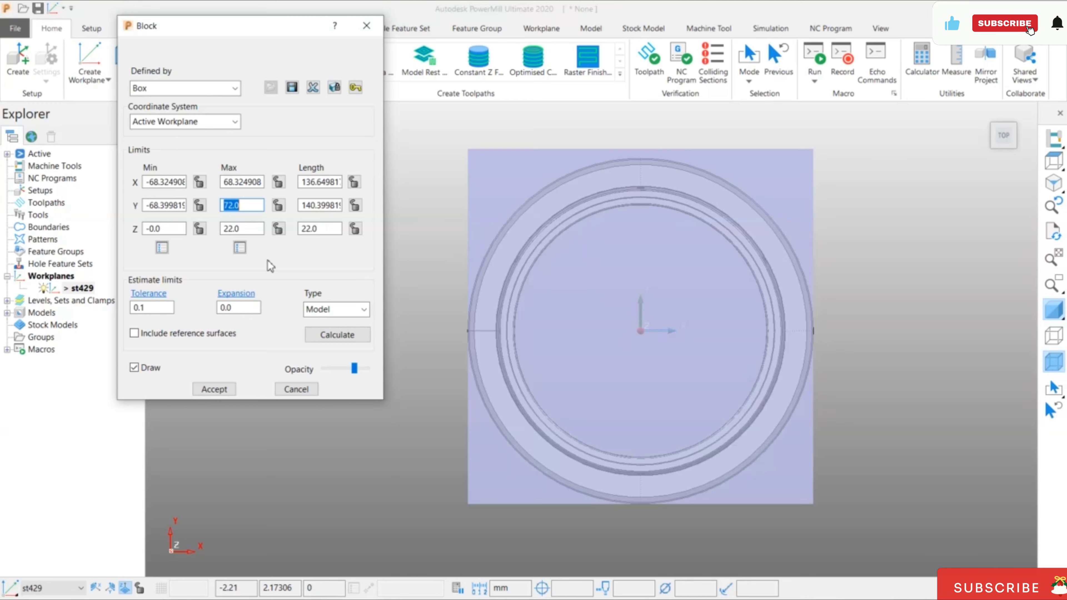
{"action": "double_click", "coordinate": [176, 205]}
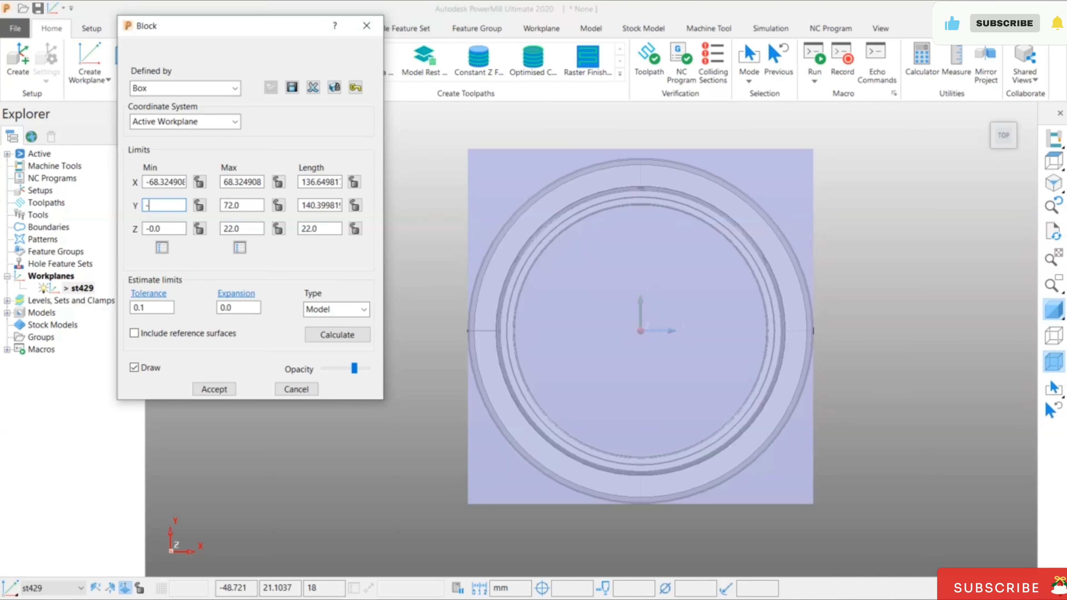
{"action": "key", "text": "BackSpace"}
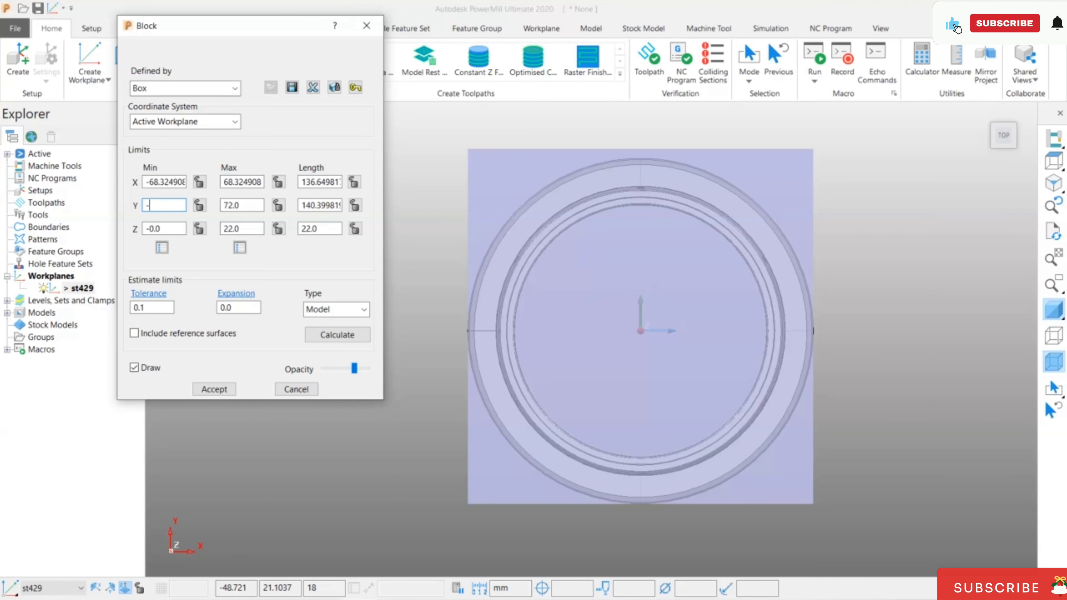
{"action": "type", "text": "-72"}
{"action": "key", "text": "Return"}
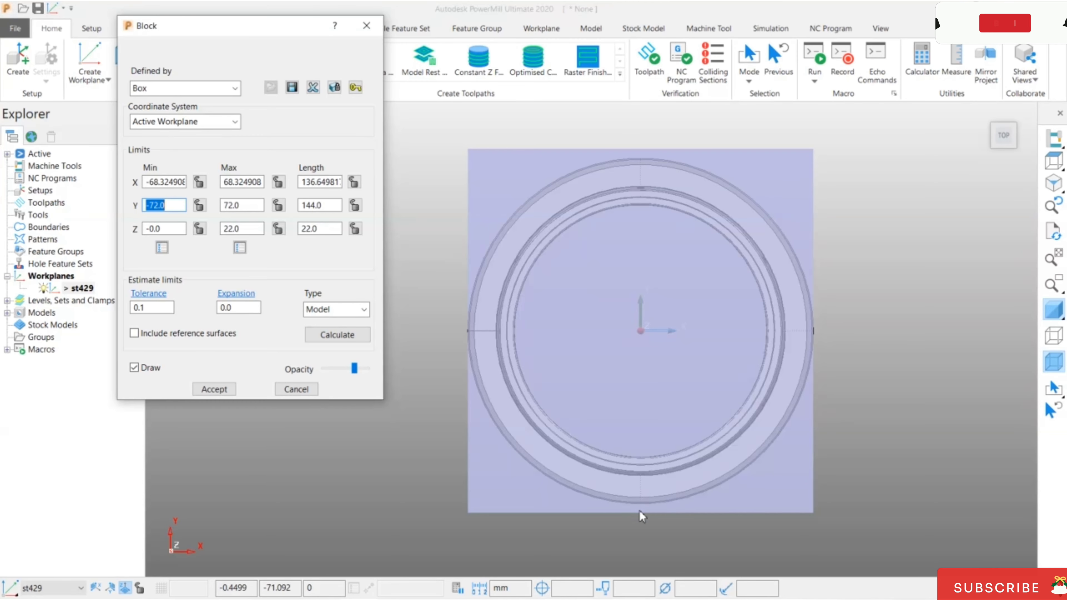
Pull the block's two X faces outwards to about X -82.3 and X 80.3, and accept the block edits
{"action": "left_click", "coordinate": [814, 243]}
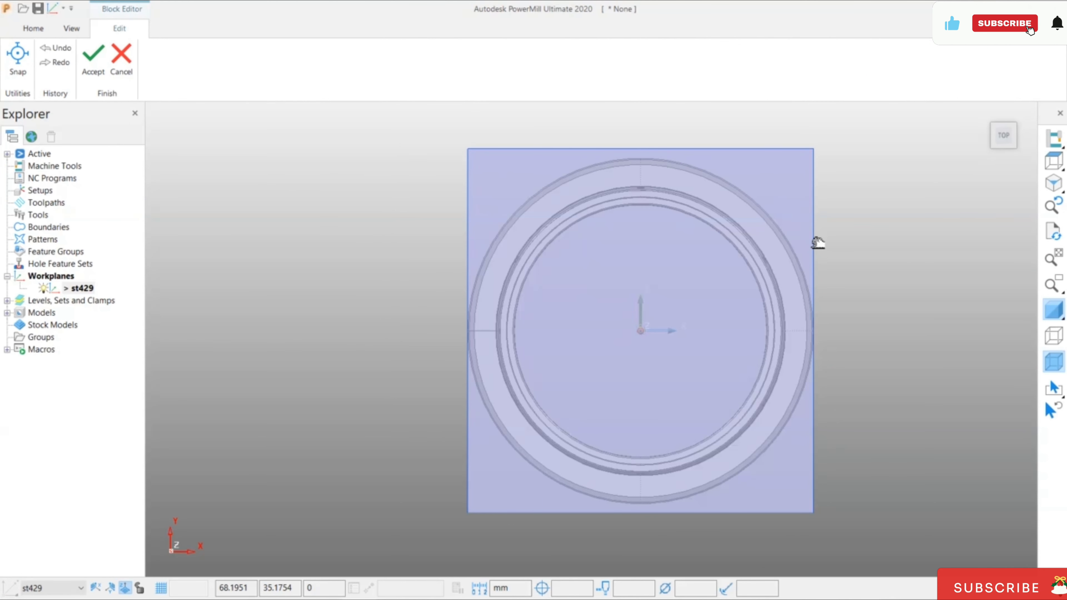
{"action": "left_click_drag", "start_coordinate": [830, 289], "coordinate": [844, 288]}
{"action": "left_click_drag", "start_coordinate": [465, 285], "coordinate": [432, 286]}
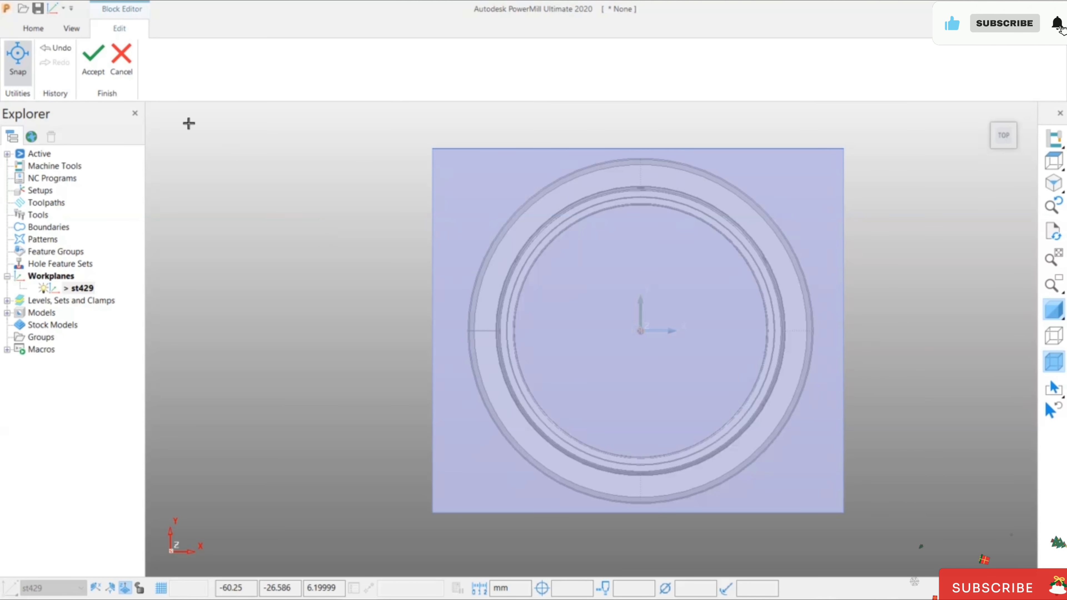
{"action": "left_click", "coordinate": [93, 59]}
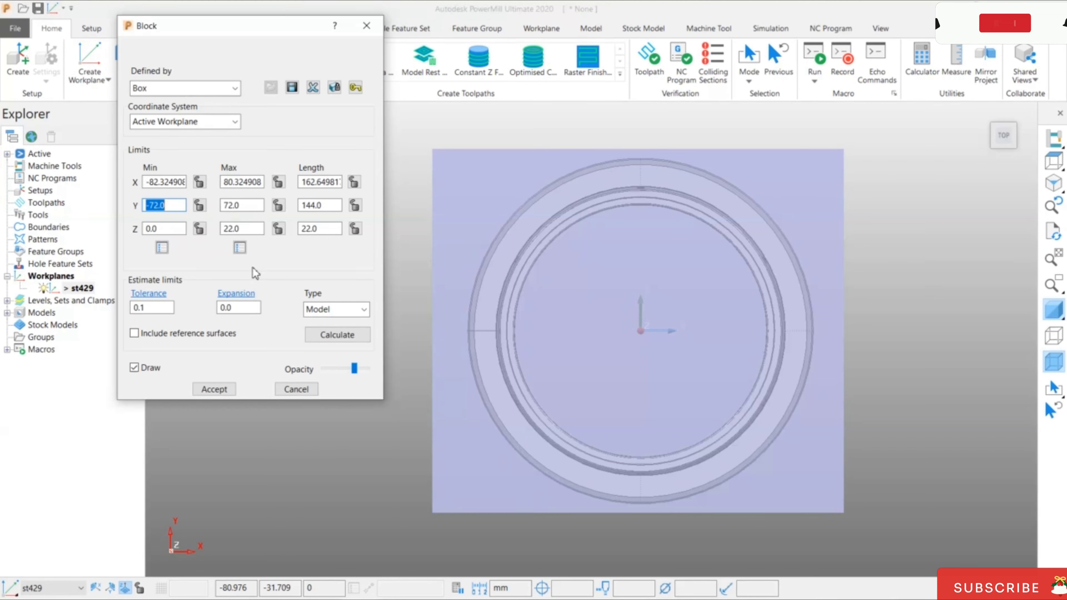
Recalculate the box block from the model limits and check it in an isometric view
{"action": "left_click", "coordinate": [322, 336]}
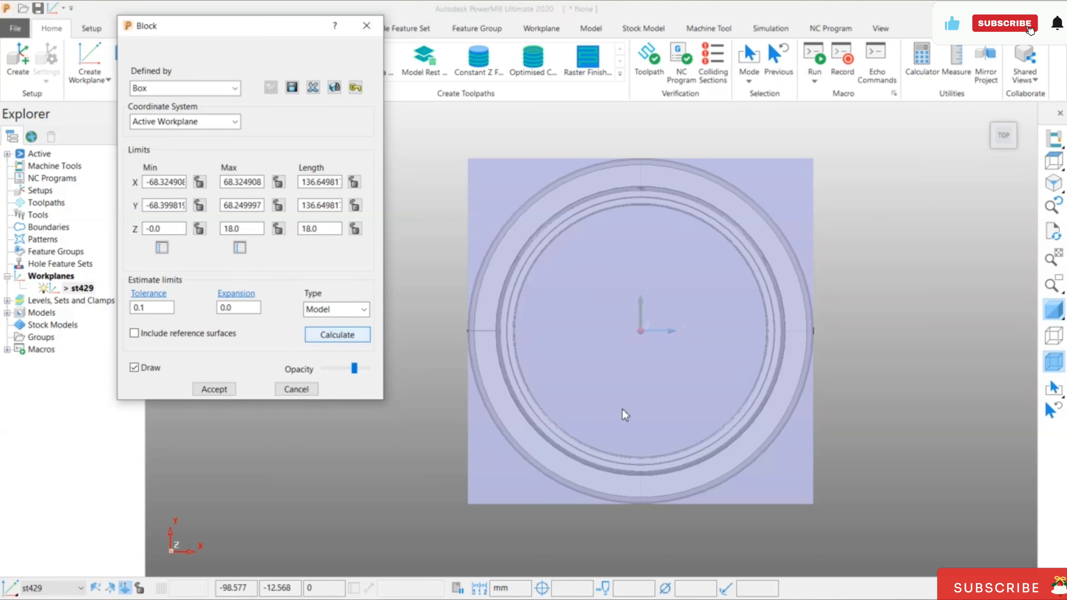
{"action": "middle_click_drag", "start_coordinate": [667, 329], "coordinate": [718, 219]}
{"action": "middle_click_drag", "start_coordinate": [797, 399], "coordinate": [463, 395]}
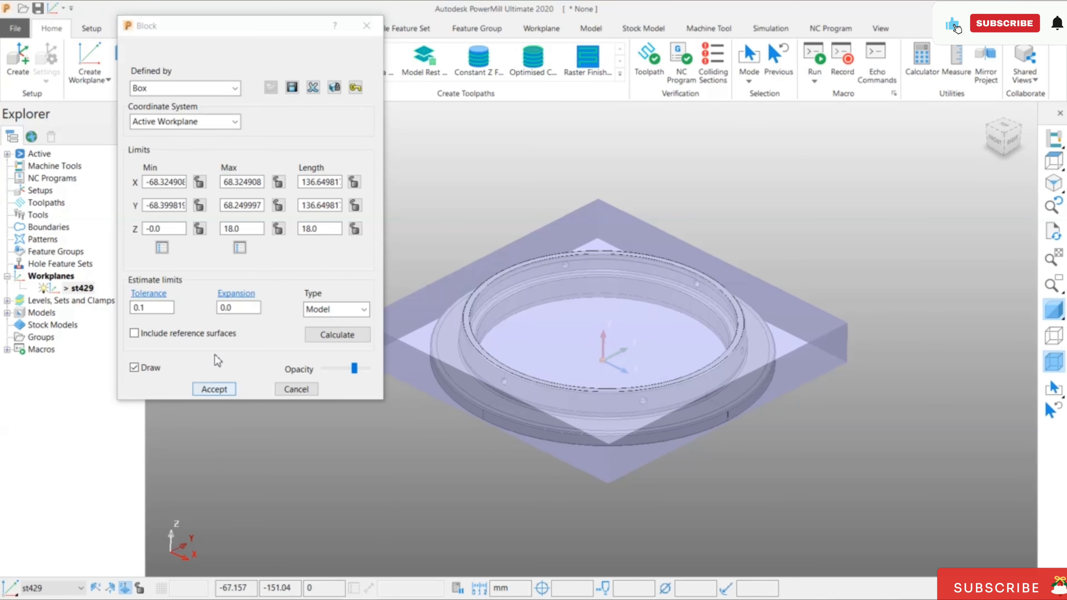
Change the block definition to Cylinder and calculate it from the model limits
{"action": "left_click", "coordinate": [206, 92]}
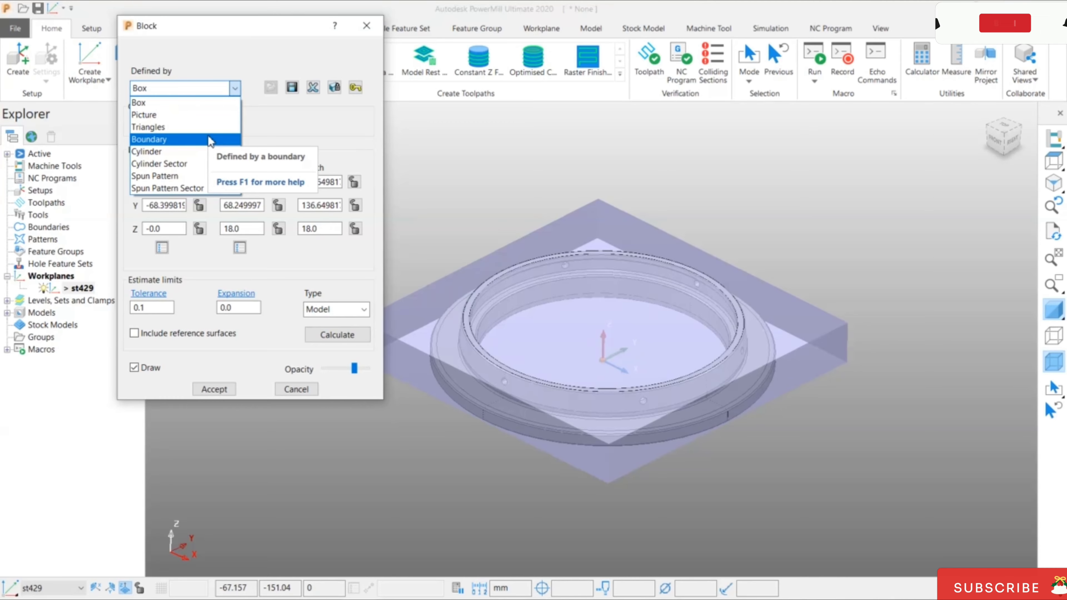
{"action": "left_click", "coordinate": [195, 153]}
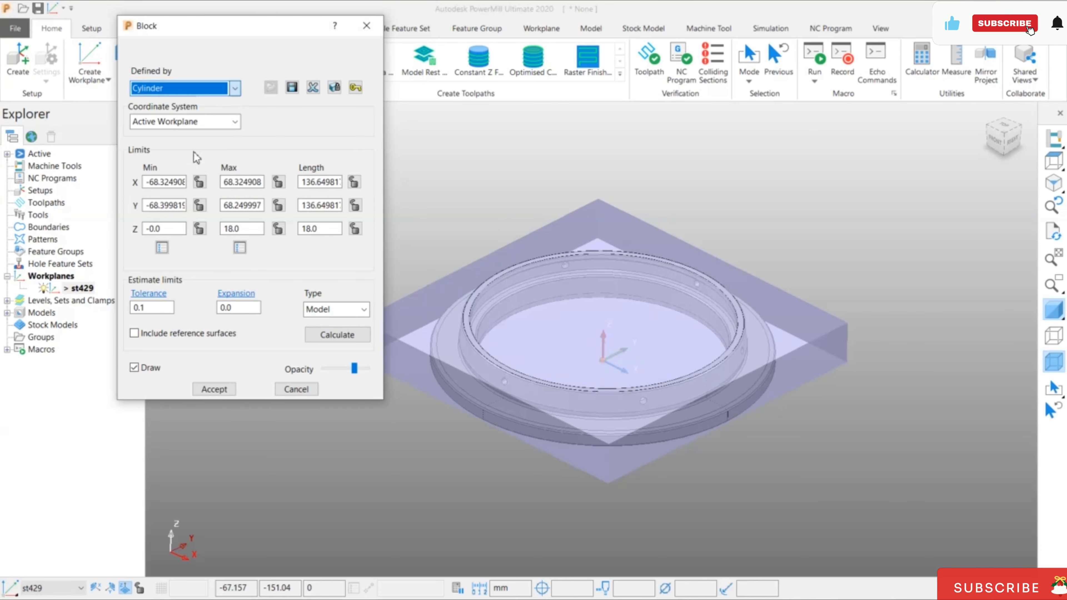
{"action": "middle_click_drag", "start_coordinate": [668, 370], "coordinate": [706, 341]}
{"action": "left_click", "coordinate": [337, 335]}
{"action": "left_click", "coordinate": [338, 336]}
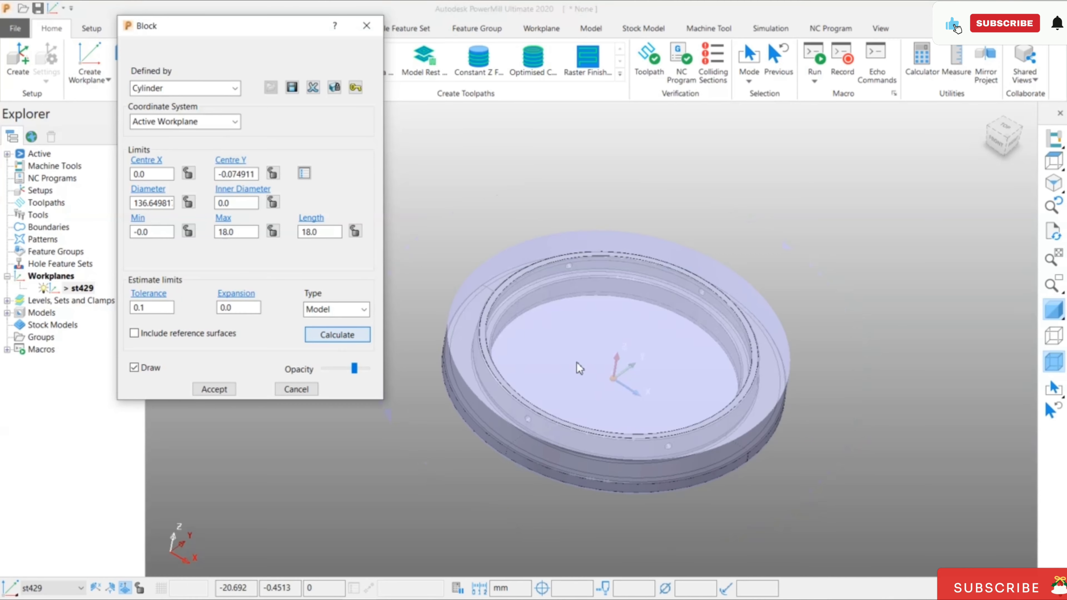
Measure the diameter of the ring's inner bore in the top view
{"action": "mouse_move", "coordinate": [669, 437]}
{"action": "middle_mouse_down"}
{"action": "mouse_move", "coordinate": [655, 336]}
{"action": "mouse_move", "coordinate": [668, 420]}
{"action": "middle_mouse_up"}
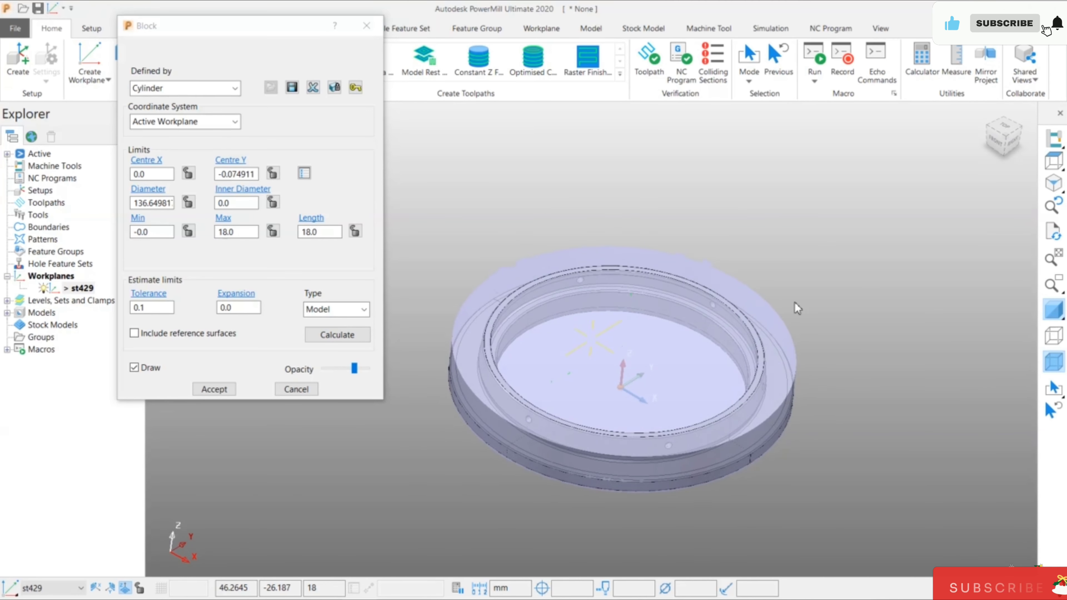
{"action": "left_click", "coordinate": [1002, 128]}
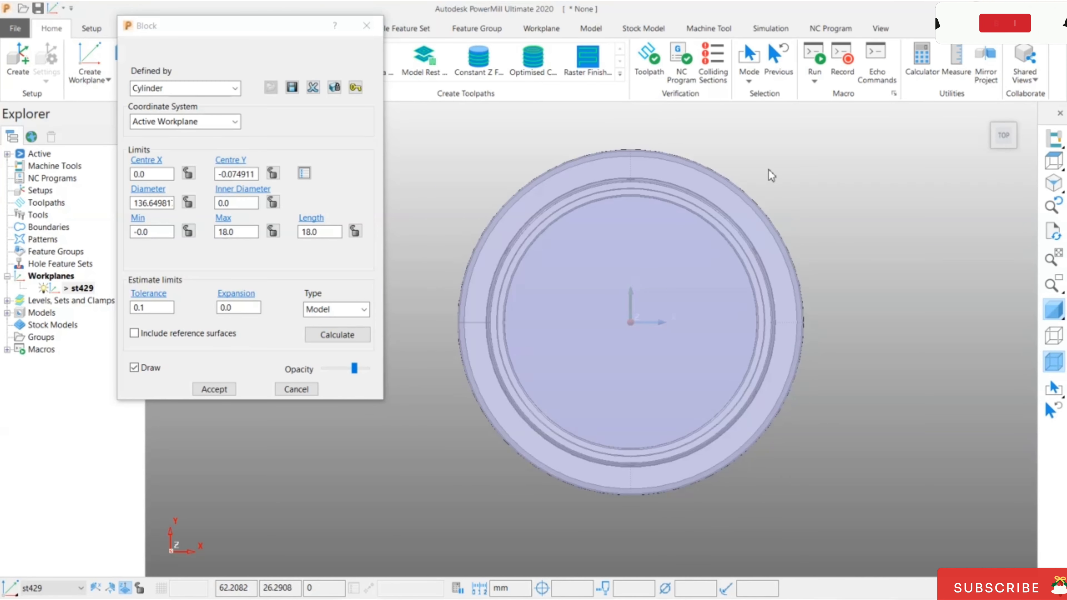
{"action": "middle_click_drag", "start_coordinate": [799, 443], "coordinate": [562, 388]}
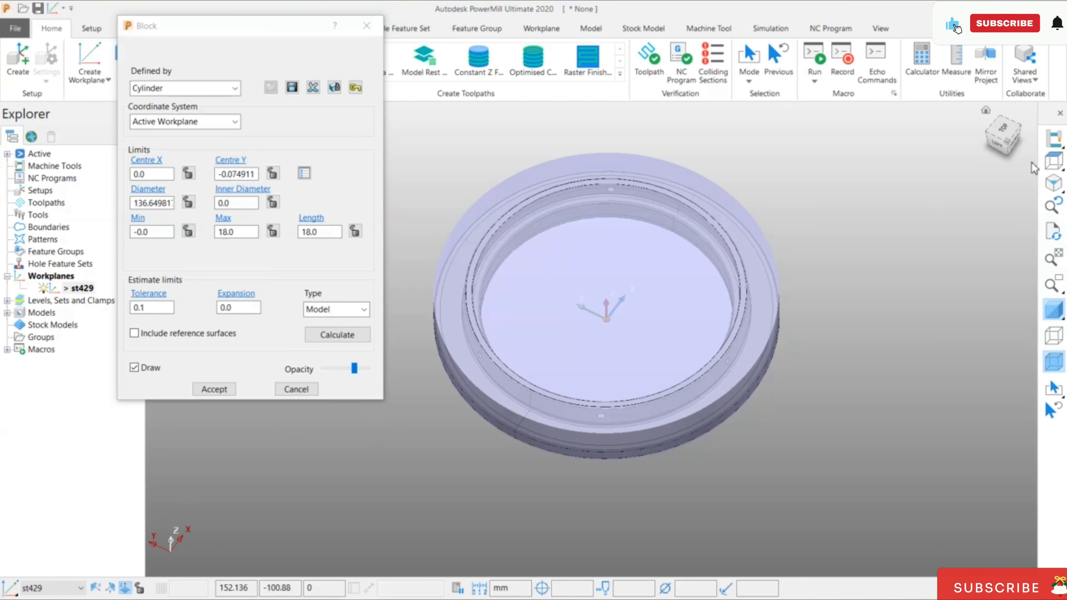
{"action": "left_click", "coordinate": [1052, 160]}
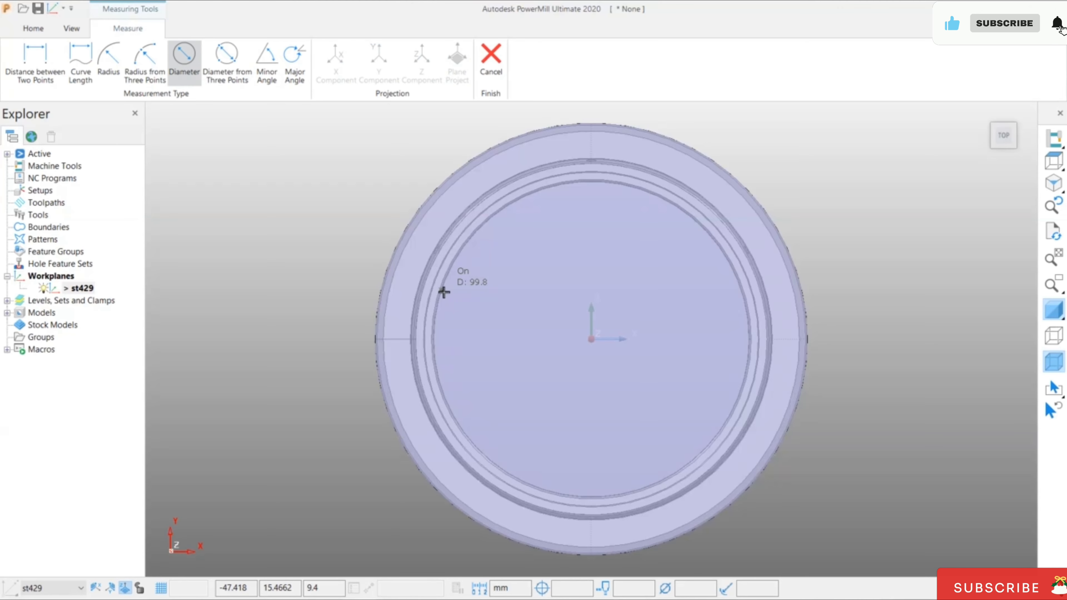
{"action": "left_click", "coordinate": [444, 292]}
Set the cylinder block's inner diameter to 99.8 and check the hollow block at full opacity
{"action": "middle_click_drag", "start_coordinate": [557, 358], "coordinate": [555, 208]}
{"action": "left_click", "coordinate": [1052, 311]}
{"action": "middle_click_drag", "start_coordinate": [860, 398], "coordinate": [845, 294]}
{"action": "left_click_drag", "start_coordinate": [349, 370], "coordinate": [366, 370]}
{"action": "middle_click_drag", "start_coordinate": [643, 328], "coordinate": [633, 300]}
{"action": "left_click", "coordinate": [242, 204]}
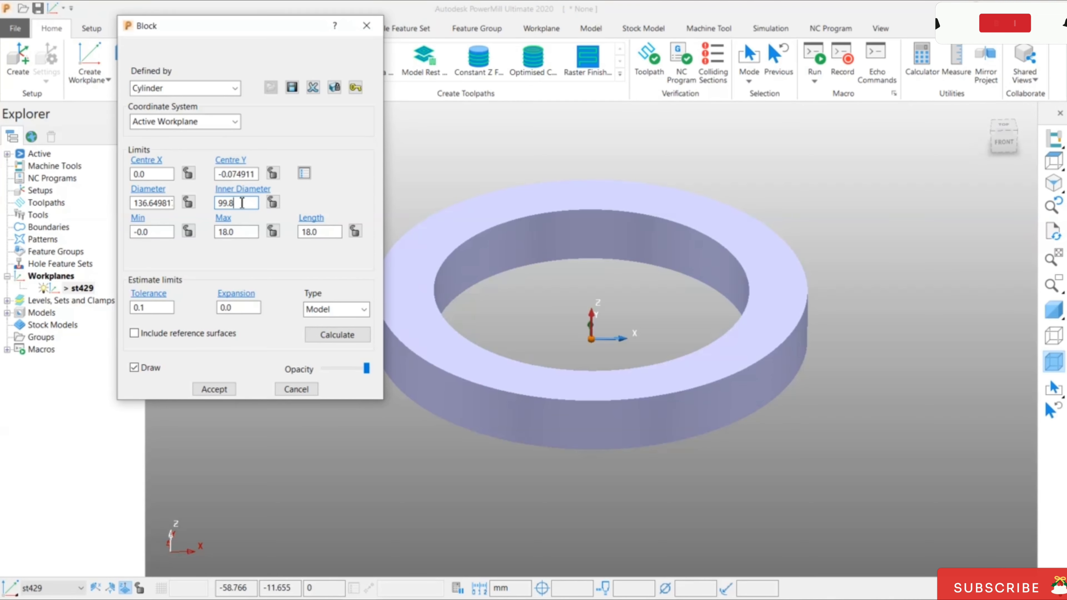
{"action": "left_click", "coordinate": [982, 315]}
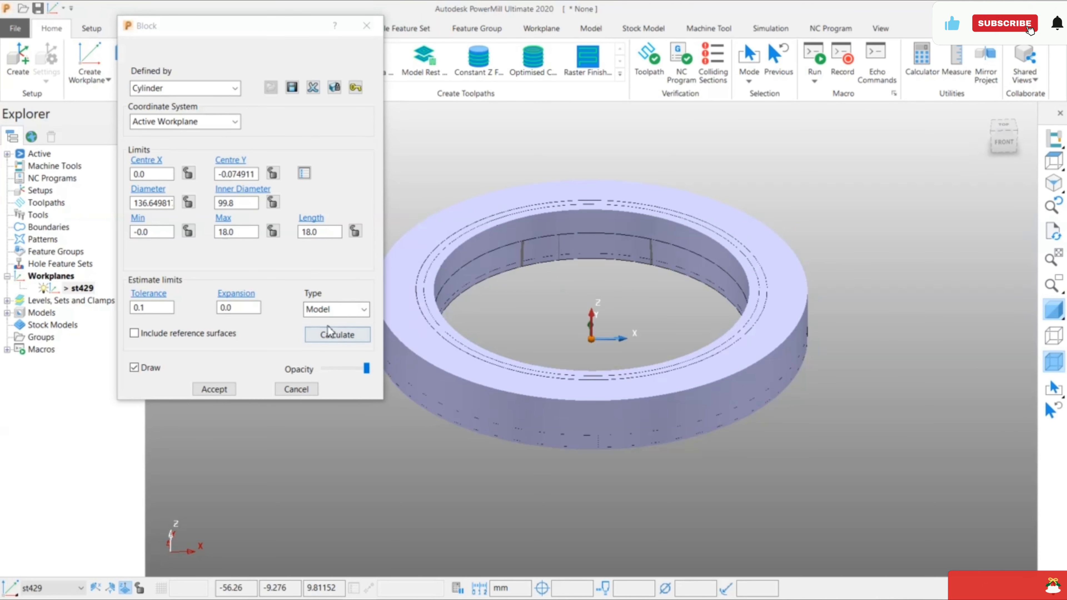
With the block's opacity lowered, measure the ring's outer edge and set the cylinder block's diameter to 131.64982
{"action": "left_click", "coordinate": [342, 370]}
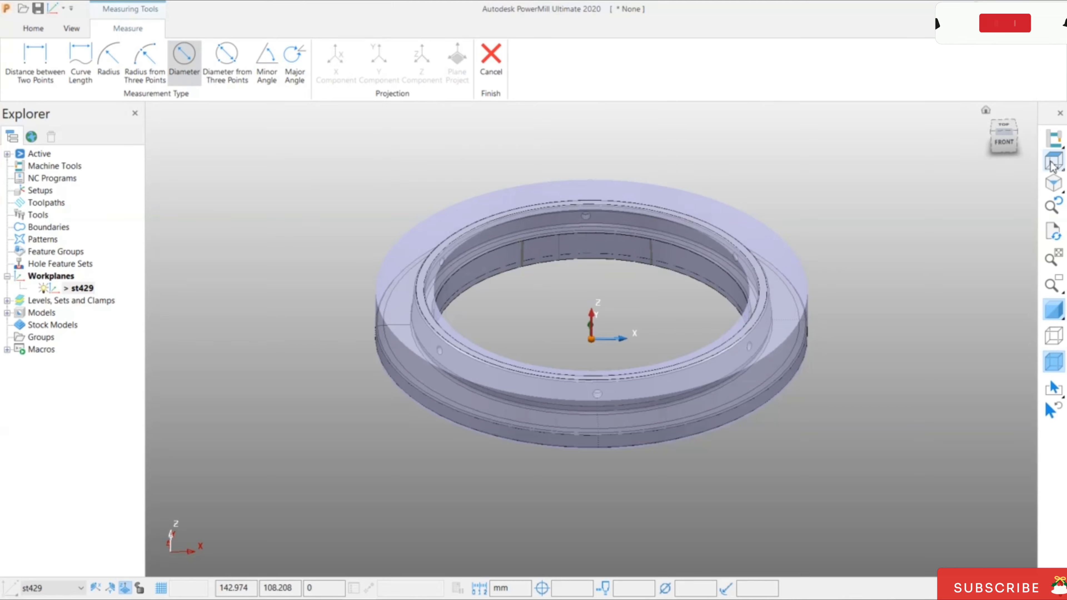
{"action": "key", "text": "ctrl+5"}
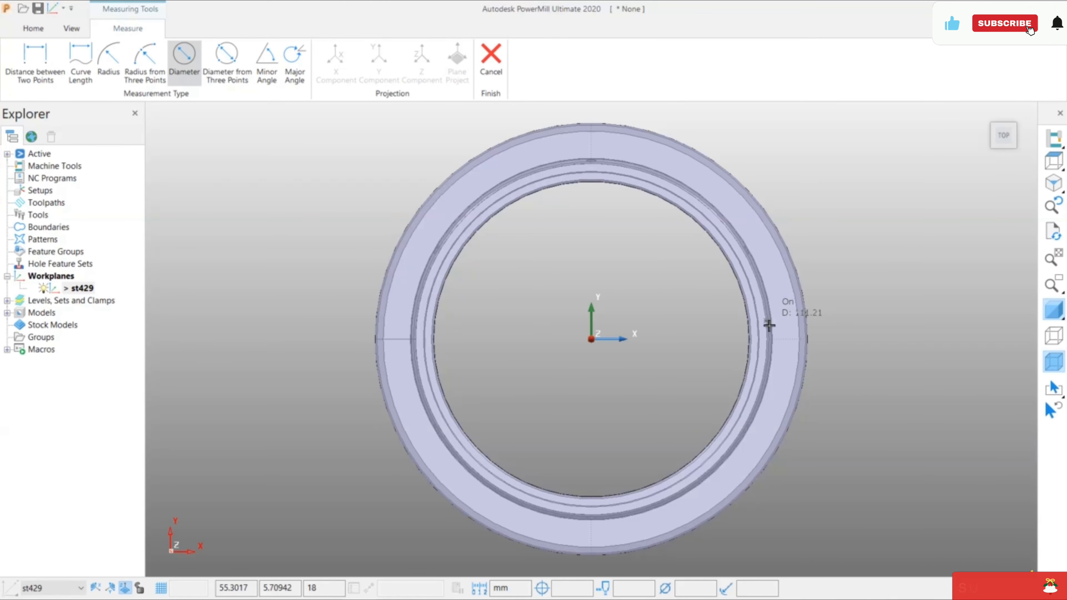
{"action": "left_click", "coordinate": [803, 320]}
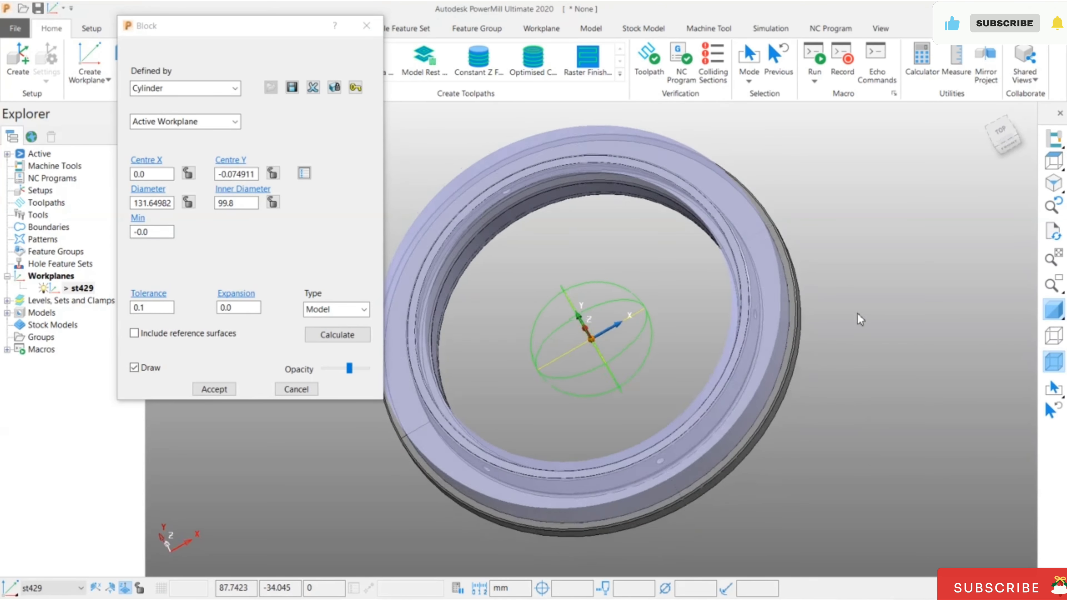
Set the cylinder block's diameter to 145 and check it from the top view
{"action": "middle_click_drag", "start_coordinate": [955, 251], "coordinate": [866, 370]}
{"action": "left_click", "coordinate": [166, 206]}
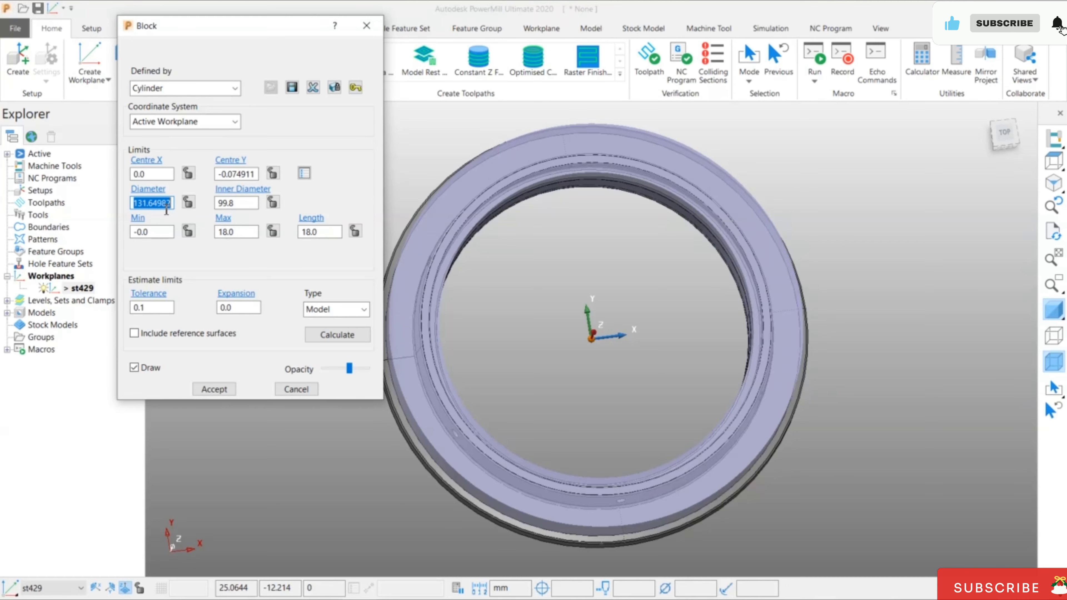
{"action": "type", "text": "145"}
{"action": "key", "text": "Return"}
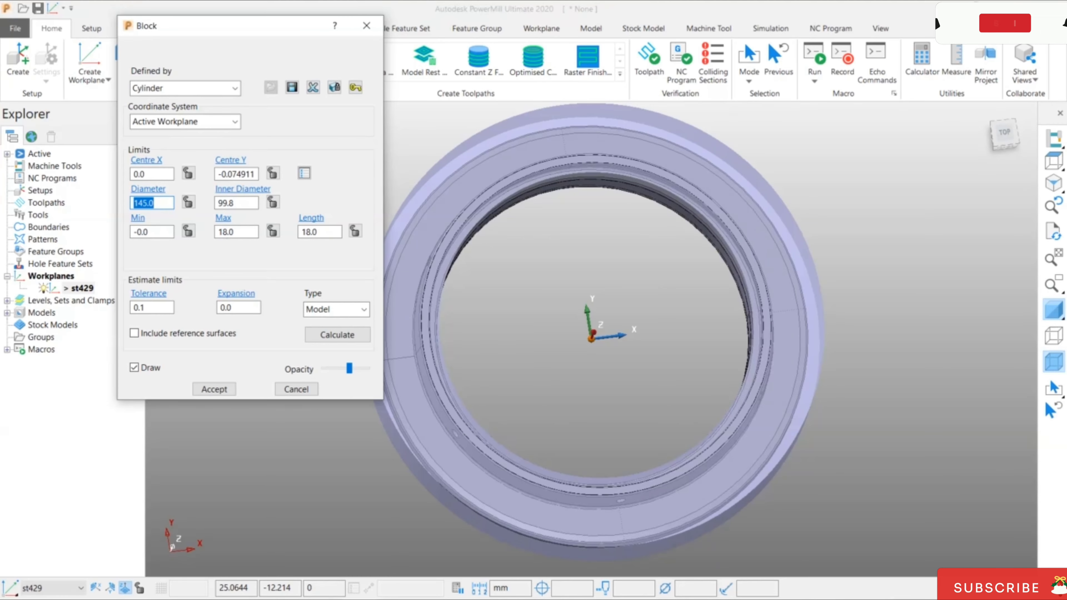
{"action": "left_click", "coordinate": [1004, 134]}
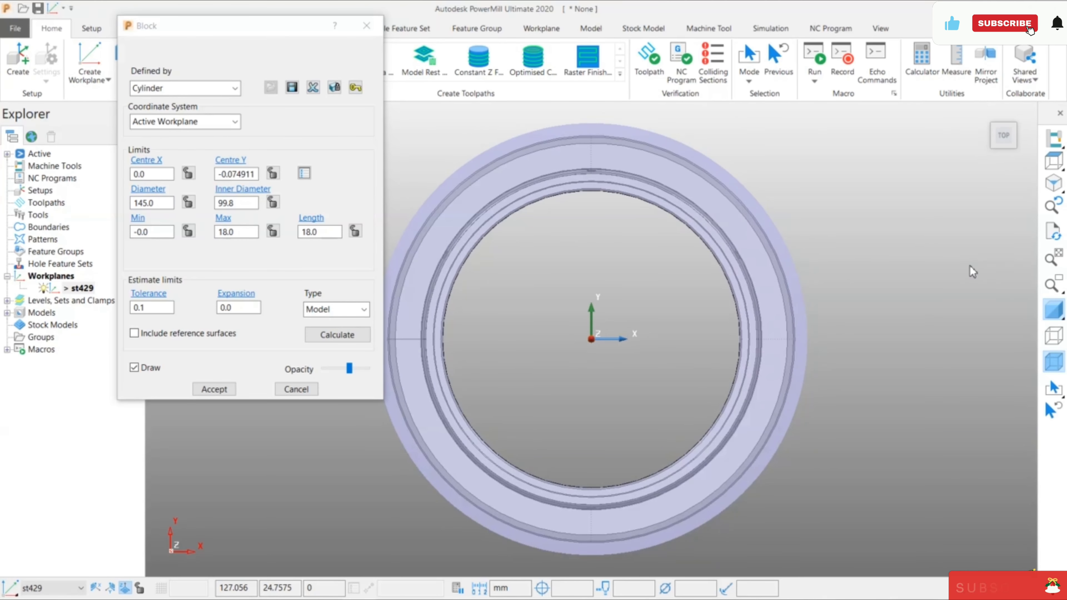
Recalculate the cylinder block, then graphically resize its outer diameter to 161.64981 and inner diameter to 80.8 and accept the edit
{"action": "left_click", "coordinate": [348, 343]}
{"action": "middle_click_drag", "start_coordinate": [588, 434], "coordinate": [542, 279]}
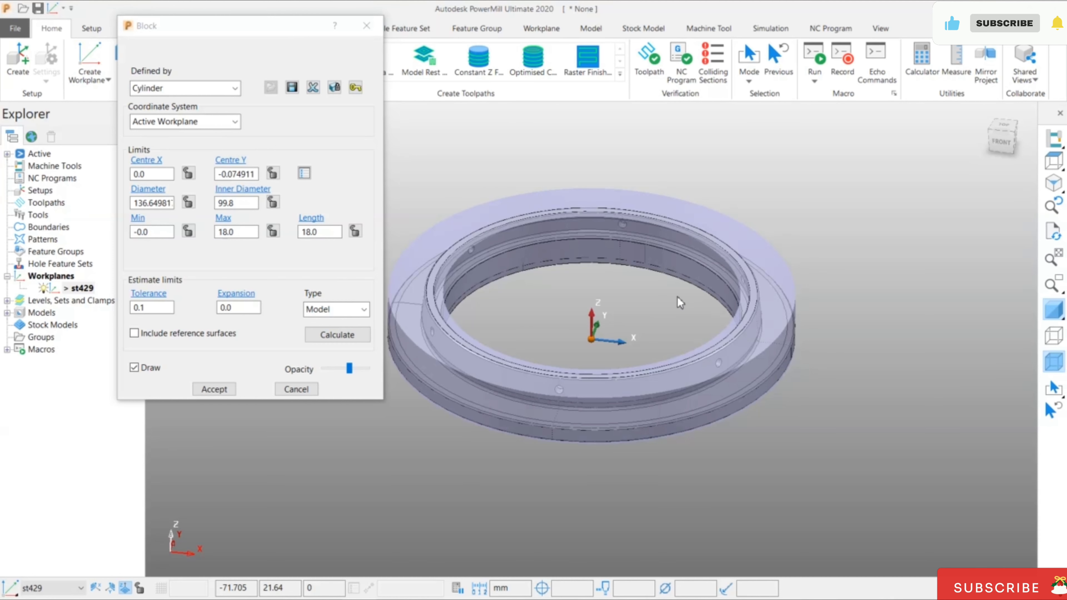
{"action": "left_click", "coordinate": [772, 257]}
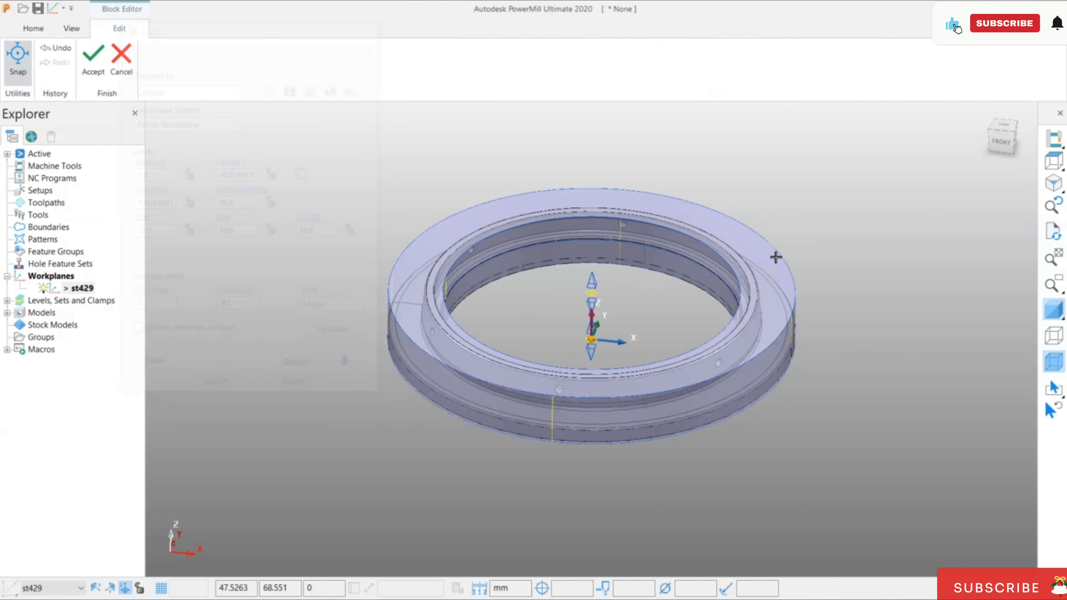
{"action": "left_click", "coordinate": [1055, 161]}
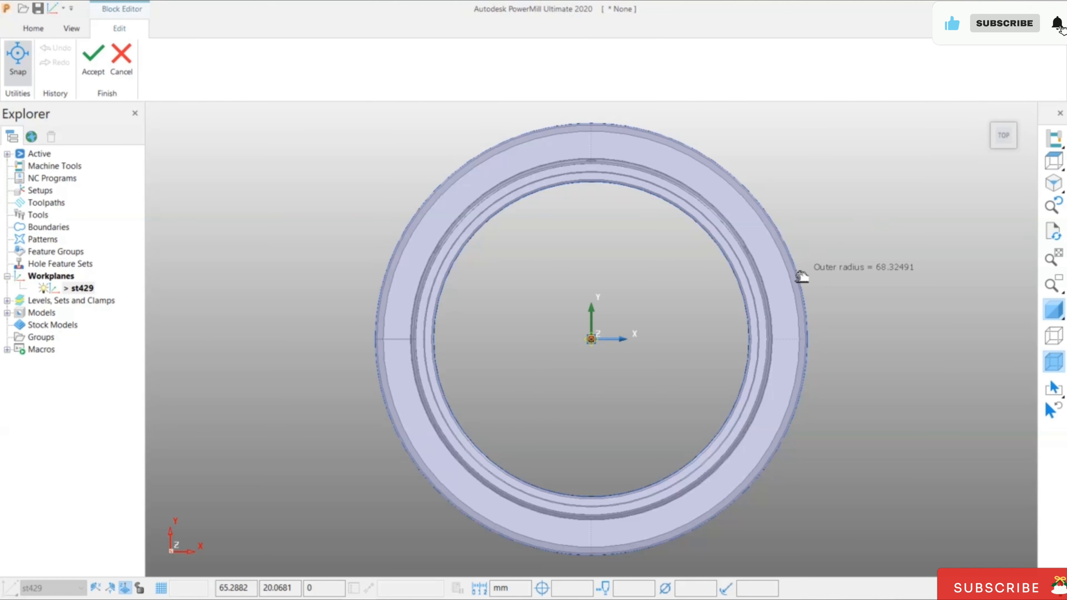
{"action": "left_click_drag", "start_coordinate": [818, 272], "coordinate": [845, 265]}
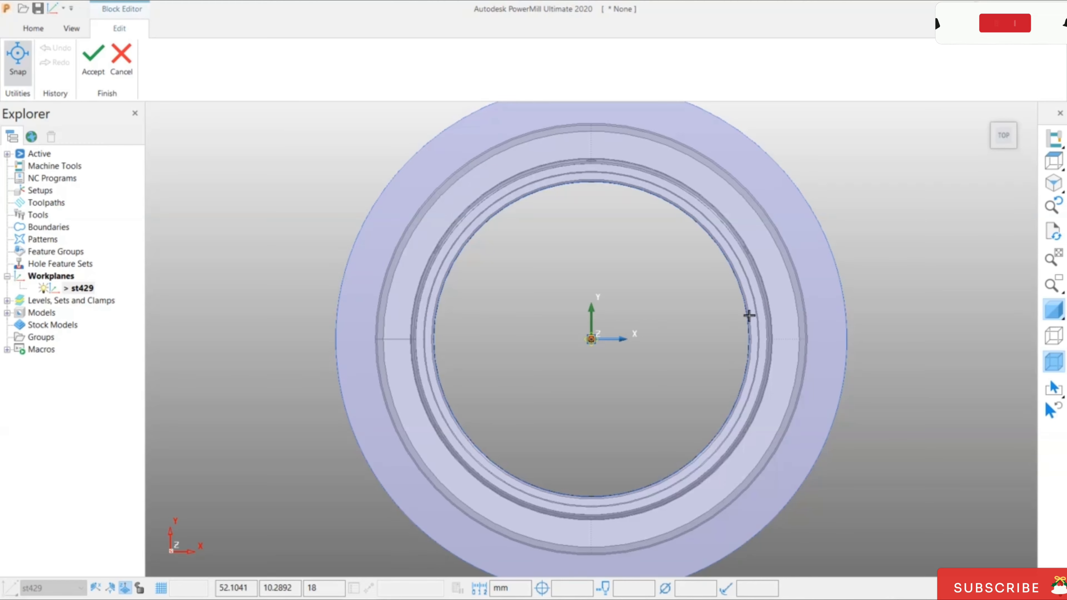
{"action": "left_click_drag", "start_coordinate": [738, 320], "coordinate": [718, 325]}
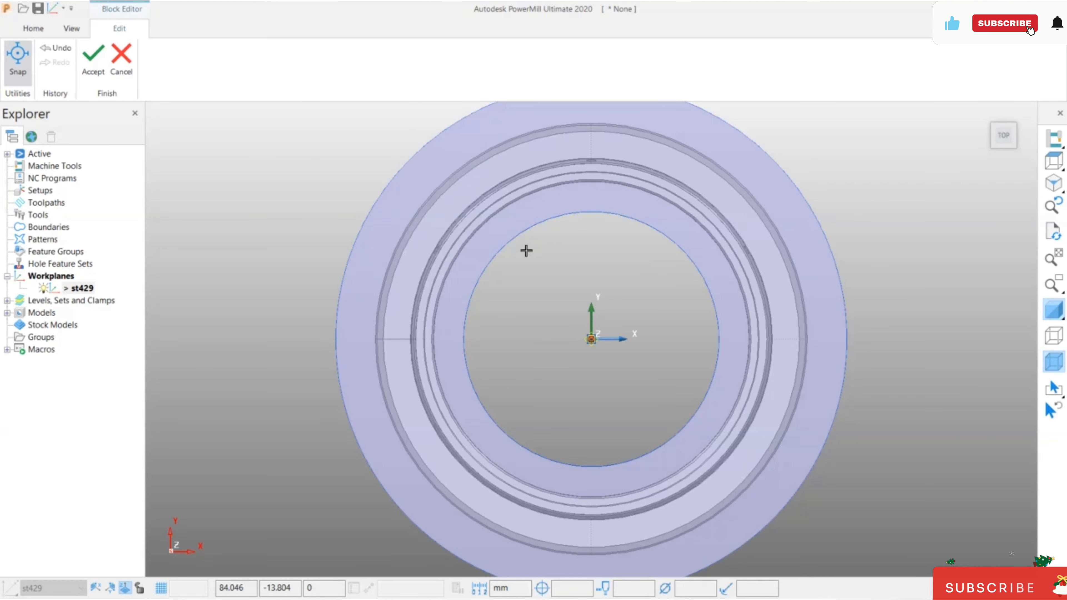
{"action": "left_click", "coordinate": [93, 60]}
{"action": "middle_click_drag", "start_coordinate": [611, 414], "coordinate": [613, 225]}
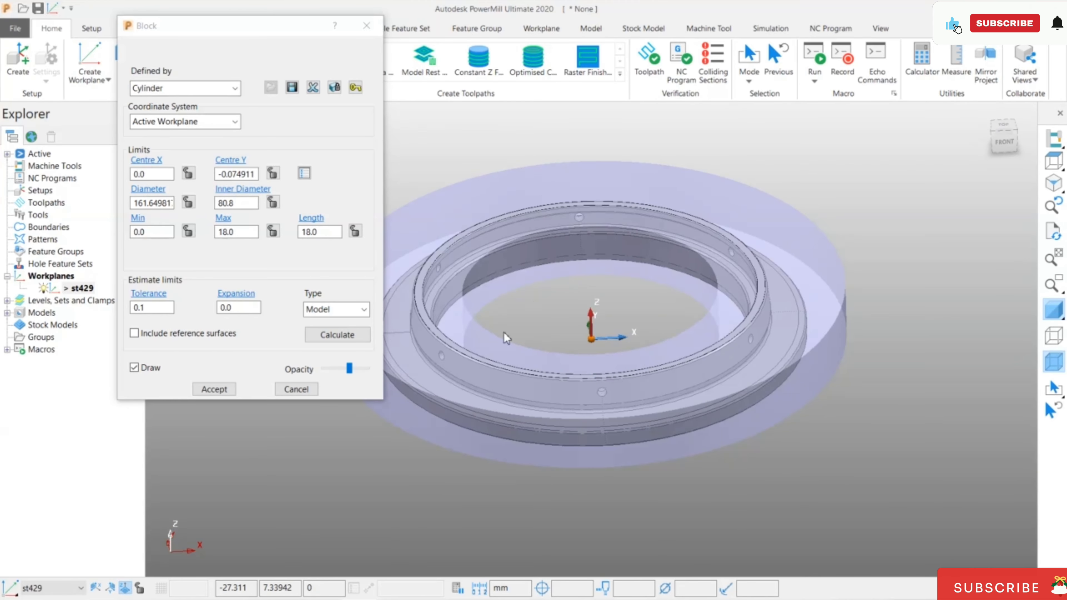
Change the block definition to Cylinder Sector, calculate it, set the azimuth end to 180 and inspect the half-ring block with the model hidden
{"action": "left_click", "coordinate": [180, 90]}
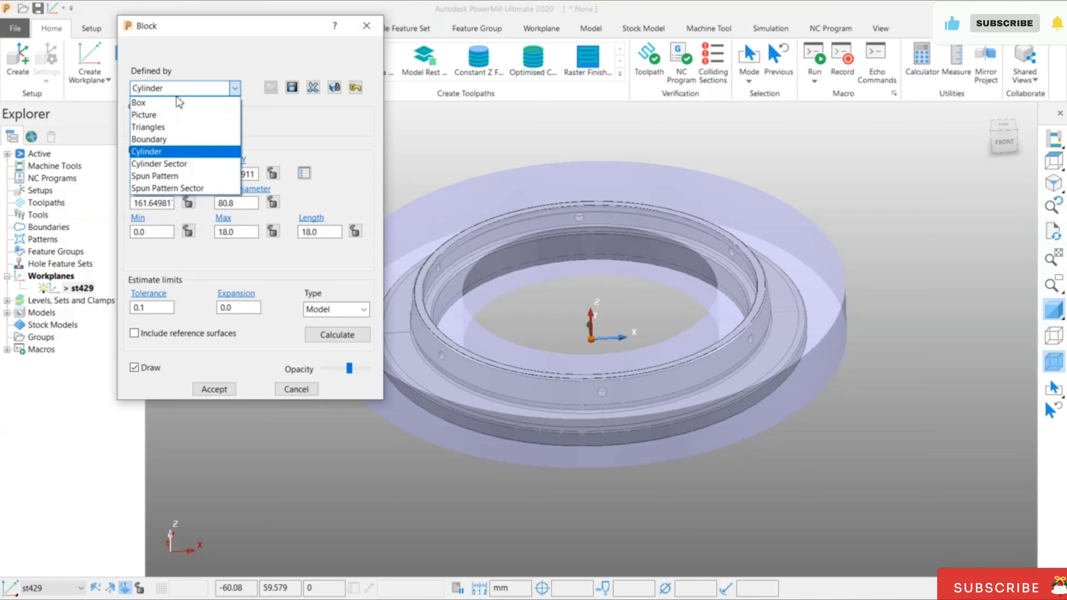
{"action": "left_click", "coordinate": [185, 164]}
{"action": "left_click", "coordinate": [336, 334]}
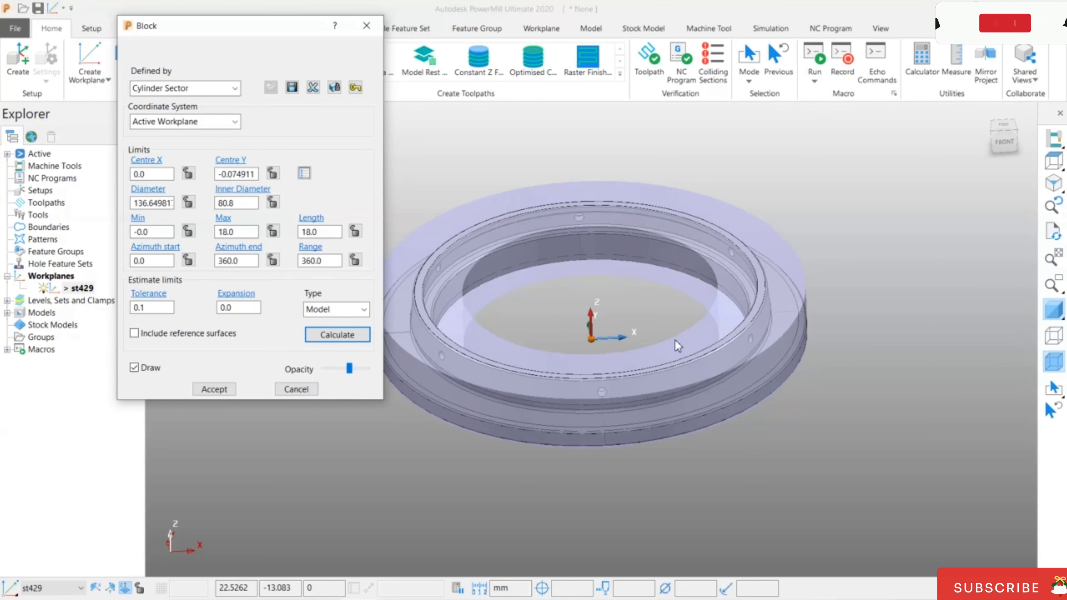
{"action": "double_click", "coordinate": [247, 263]}
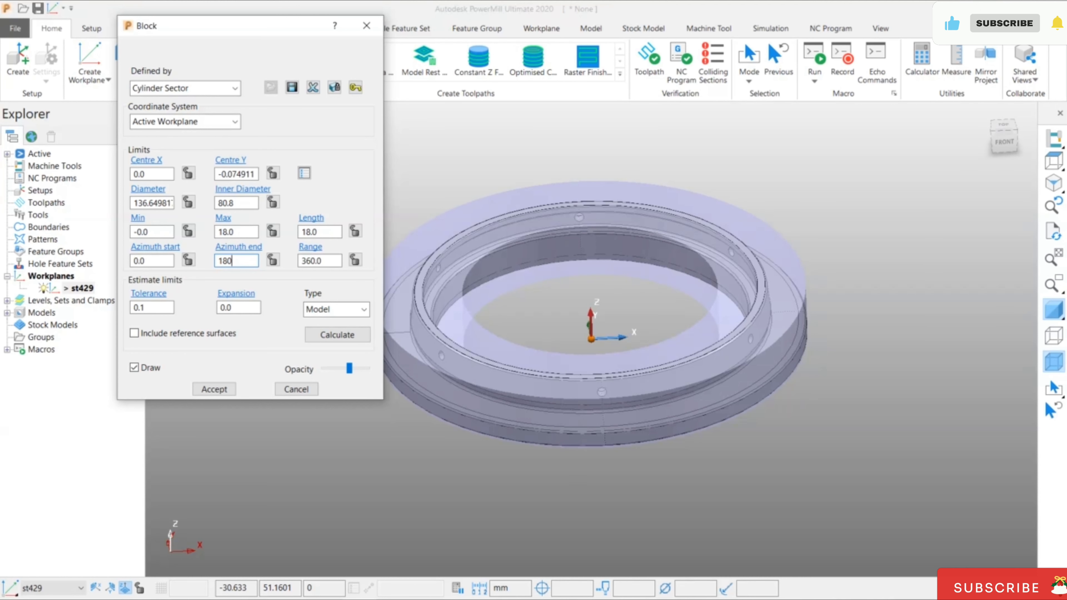
{"action": "key", "text": "Return"}
{"action": "scroll", "coordinate": [775, 311], "scroll_direction": "down", "scroll_amount": 1}
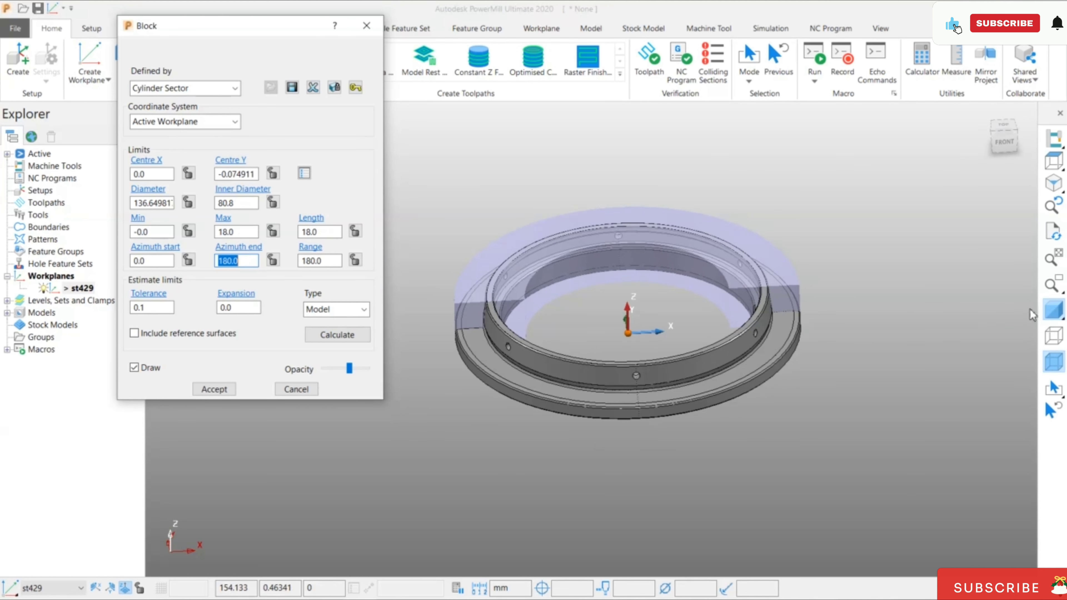
{"action": "left_click", "coordinate": [1054, 310]}
{"action": "mouse_move", "coordinate": [840, 332]}
{"action": "middle_mouse_down"}
{"action": "mouse_move", "coordinate": [833, 343]}
{"action": "mouse_move", "coordinate": [849, 320]}
{"action": "middle_mouse_up"}
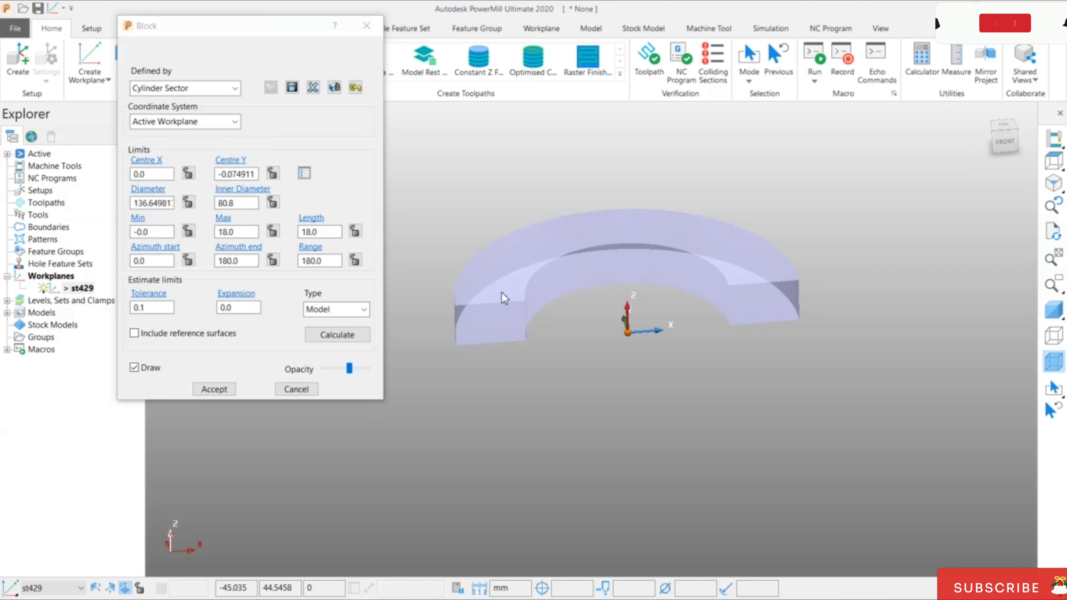
Show the model again, set the sector's azimuth end to 360 and its inner diameter to 0
{"action": "left_click", "coordinate": [1054, 311]}
{"action": "double_click", "coordinate": [251, 261]}
{"action": "type", "text": "360"}
{"action": "key", "text": "Return"}
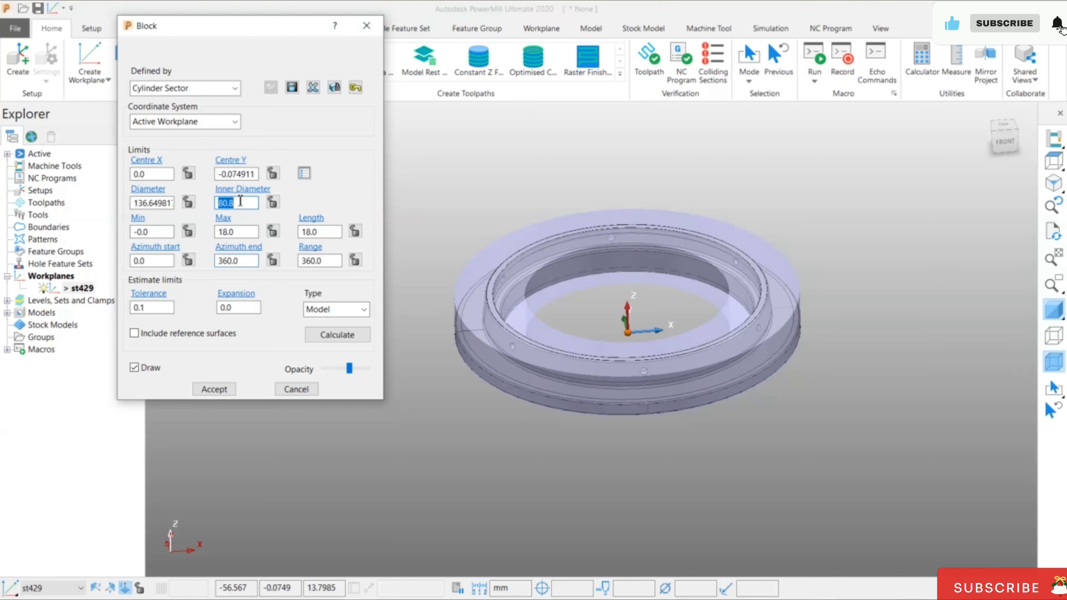
{"action": "key", "text": "Return"}
{"action": "middle_click_drag", "start_coordinate": [652, 329], "coordinate": [670, 479]}
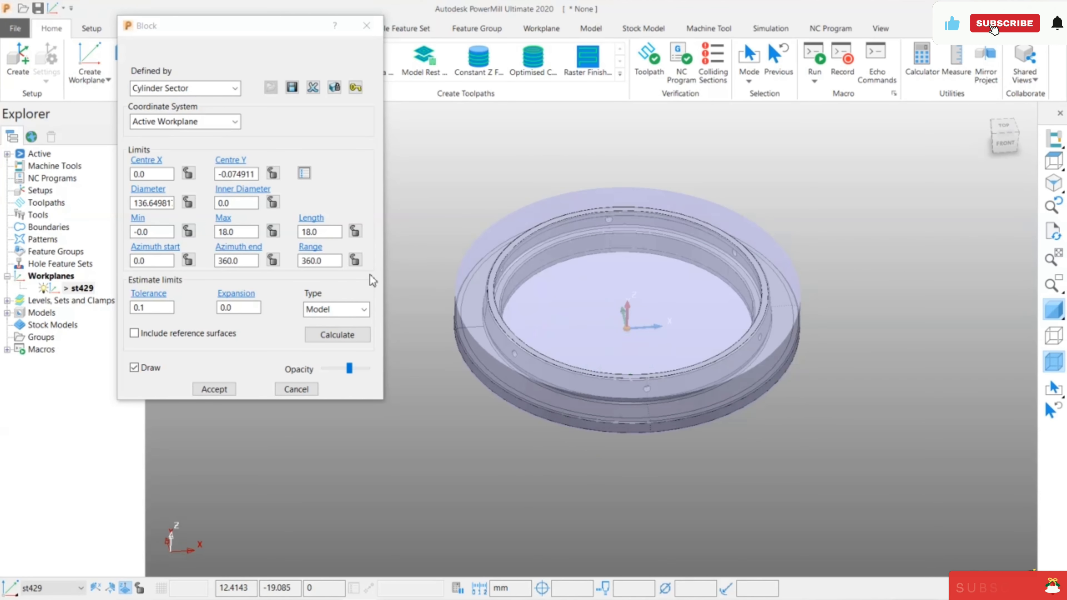
Set the sector block's azimuth end to 270 and inspect the block without the shaded model
{"action": "double_click", "coordinate": [246, 261]}
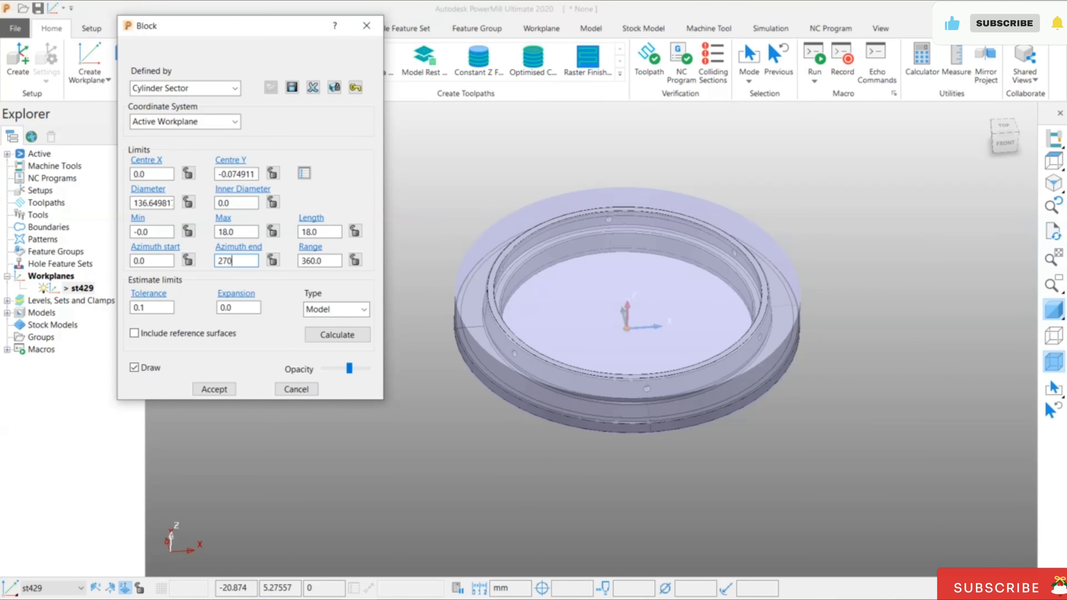
{"action": "type", "text": "270"}
{"action": "key", "text": "Return"}
{"action": "left_click", "coordinate": [1054, 330]}
{"action": "middle_click_drag", "start_coordinate": [617, 404], "coordinate": [776, 442]}
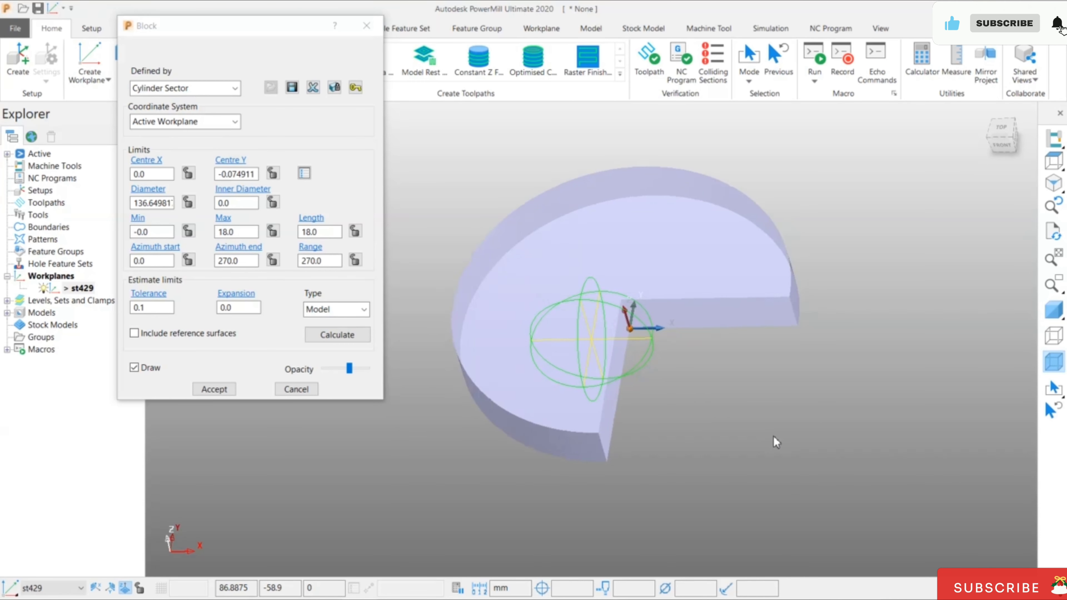
Show the shaded model, set the sector's azimuth end to 360, and recalculate the block with an expansion of 5
{"action": "left_click", "coordinate": [1053, 313]}
{"action": "double_click", "coordinate": [243, 307]}
{"action": "left_click", "coordinate": [355, 260]}
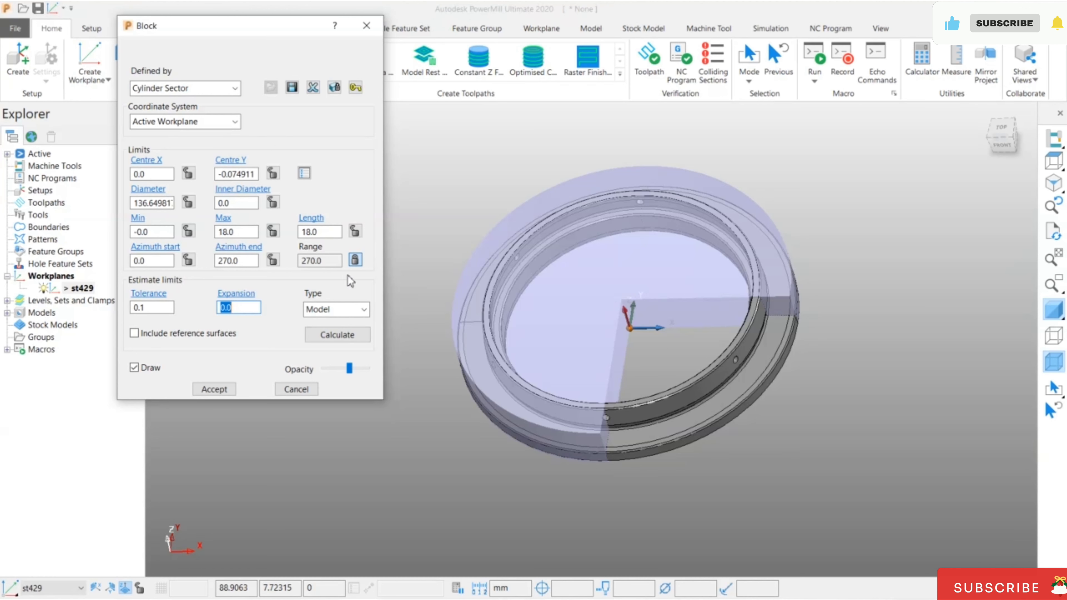
{"action": "left_click", "coordinate": [355, 260]}
{"action": "double_click", "coordinate": [229, 261]}
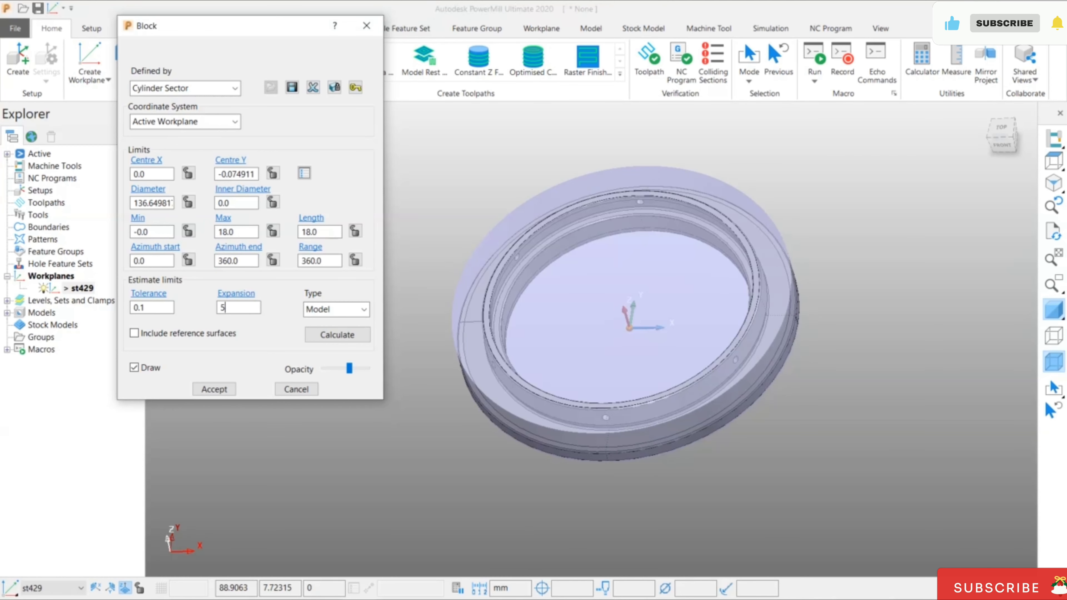
{"action": "left_click", "coordinate": [333, 335]}
{"action": "mouse_move", "coordinate": [458, 441]}
{"action": "middle_mouse_down"}
{"action": "mouse_move", "coordinate": [480, 320]}
{"action": "mouse_move", "coordinate": [467, 431]}
{"action": "middle_mouse_up"}
{"action": "middle_click_drag", "start_coordinate": [578, 362], "coordinate": [596, 421]}
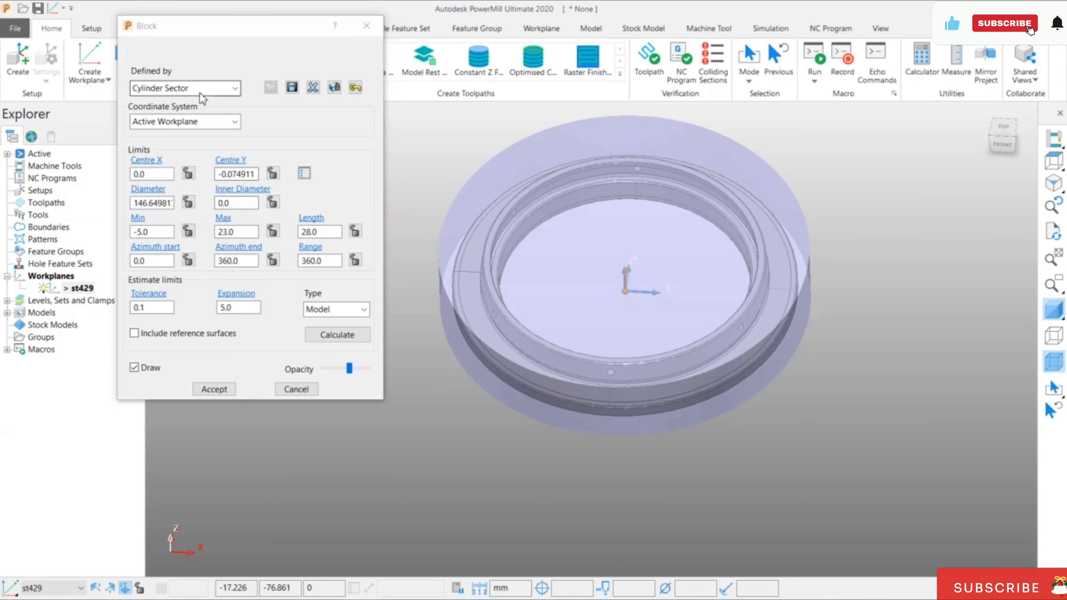
Try to define the block by Boundary, then cancel the block definition
{"action": "left_click", "coordinate": [210, 94]}
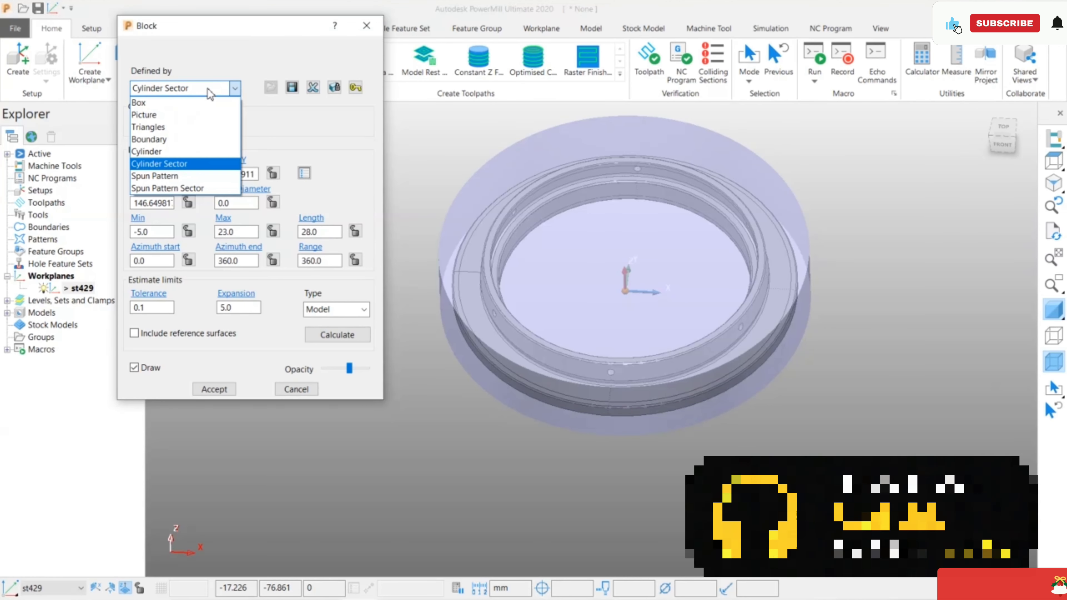
{"action": "left_click", "coordinate": [192, 140]}
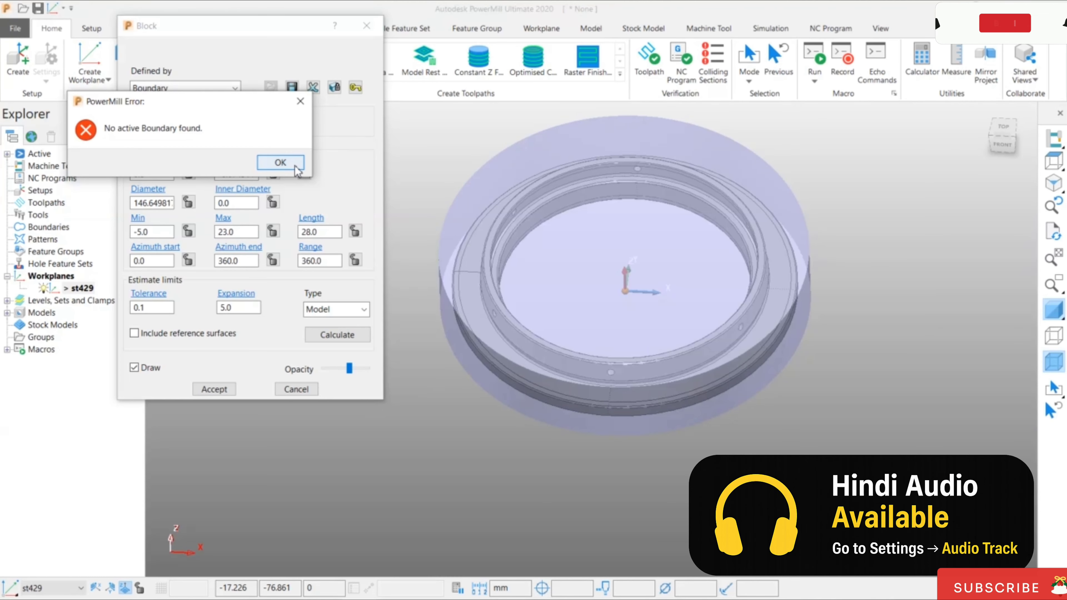
{"action": "left_click", "coordinate": [280, 162]}
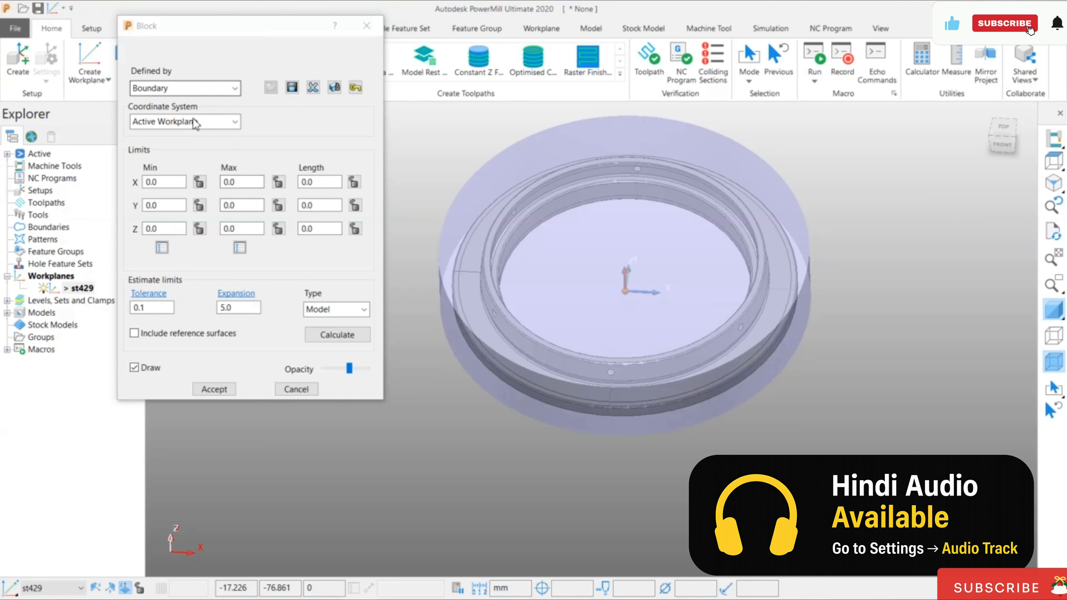
{"action": "left_click", "coordinate": [296, 389]}
Switch to an isometric view of the ring and create a new user-defined boundary
{"action": "middle_click_drag", "start_coordinate": [397, 424], "coordinate": [380, 367]}
{"action": "middle_click_drag", "start_coordinate": [565, 286], "coordinate": [929, 174]}
{"action": "left_click", "coordinate": [1053, 186]}
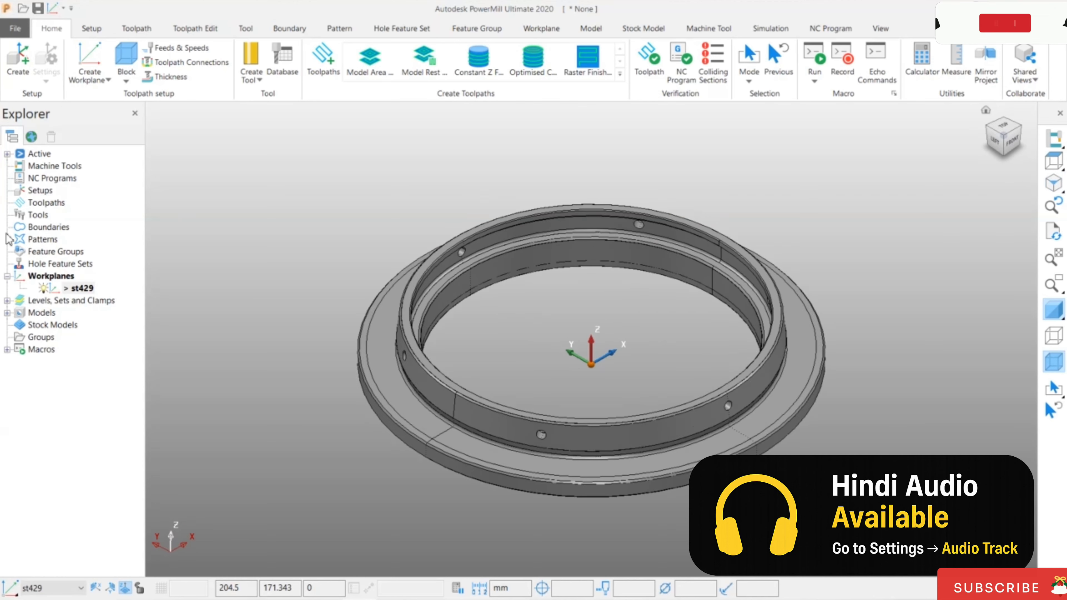
{"action": "left_click", "coordinate": [34, 228]}
{"action": "right_click", "coordinate": [33, 231]}
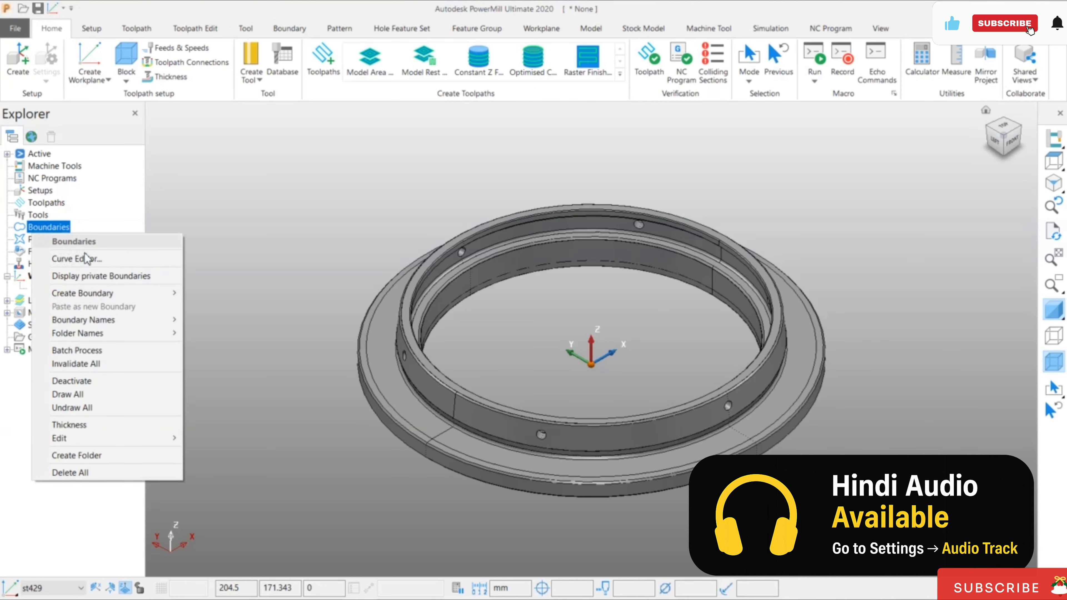
{"action": "mouse_move", "coordinate": [124, 299]}
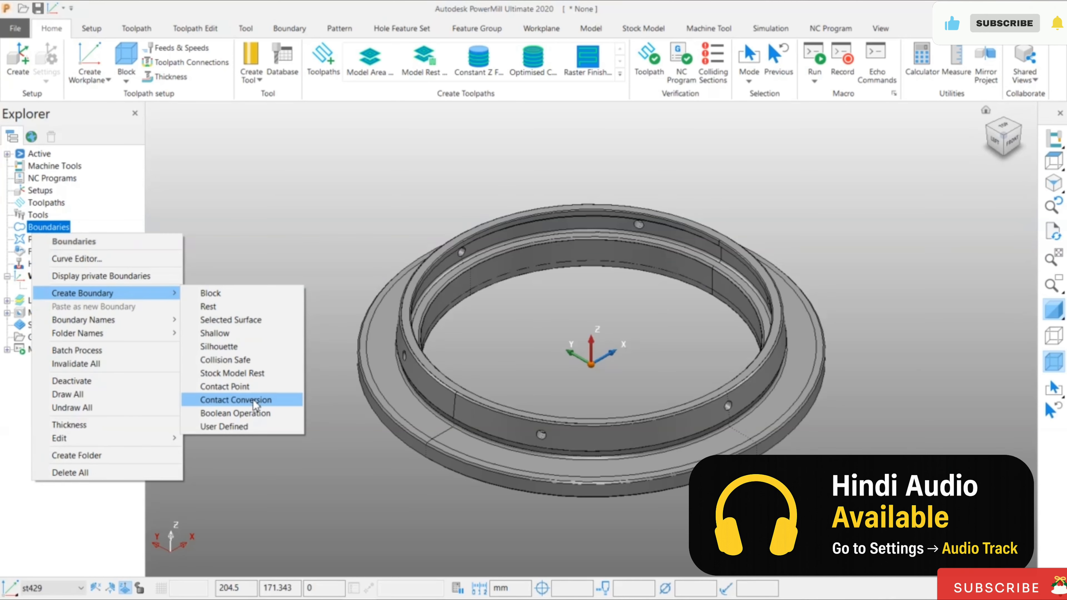
{"action": "left_click", "coordinate": [254, 427]}
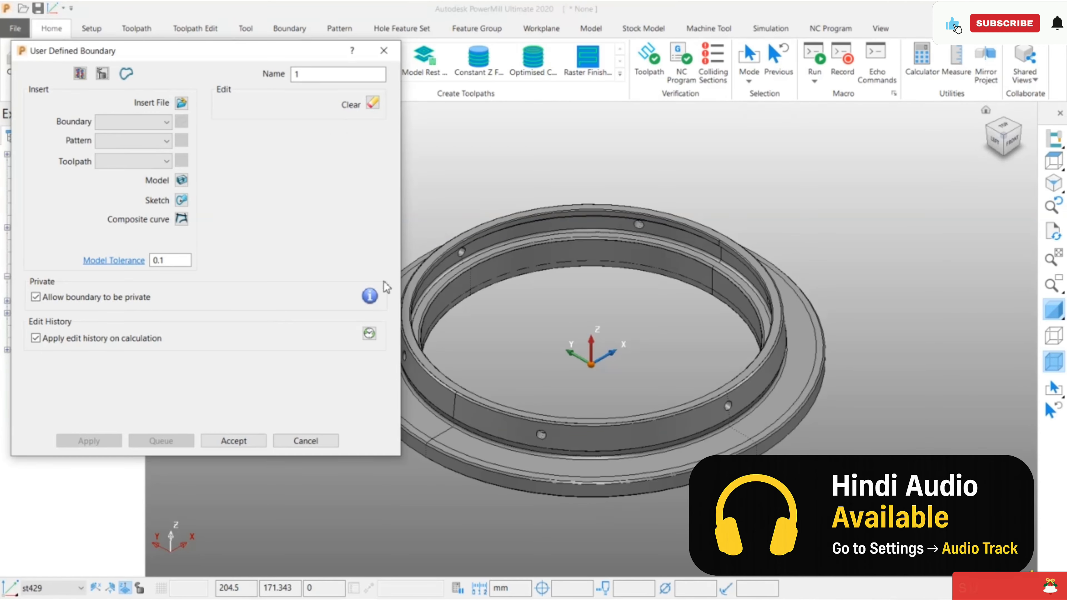
Create a composite curve around the flange's upper outer edge and accept it as the user-defined boundary
{"action": "scroll", "coordinate": [564, 258], "scroll_direction": "down", "scroll_amount": 3}
{"action": "scroll", "coordinate": [565, 259], "scroll_direction": "down", "scroll_amount": 1}
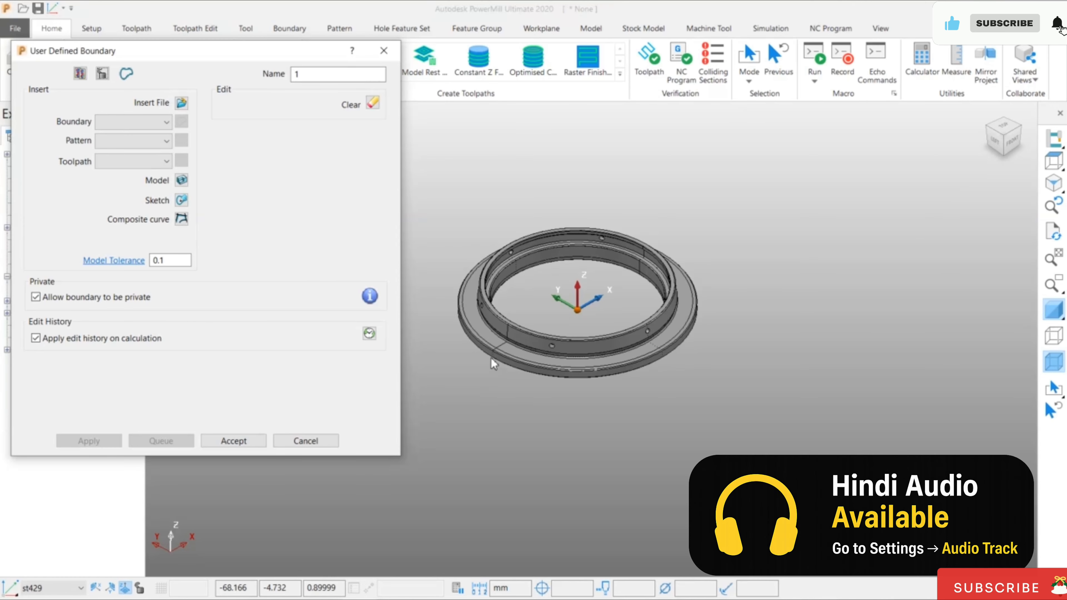
{"action": "scroll", "coordinate": [494, 364], "scroll_direction": "up", "scroll_amount": 3}
{"action": "left_click", "coordinate": [182, 219]}
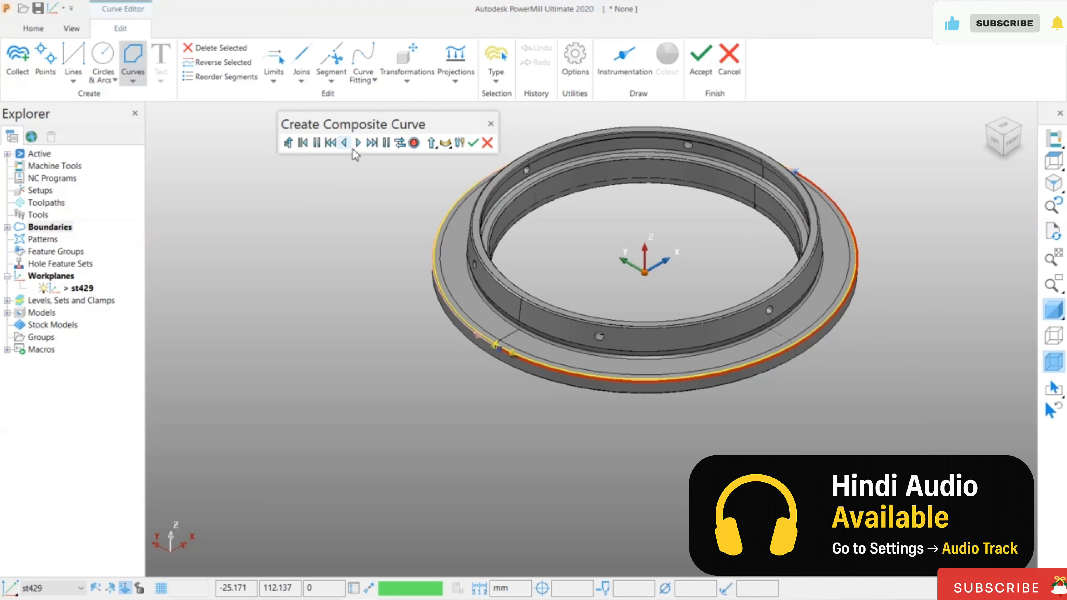
{"action": "left_click", "coordinate": [358, 143]}
{"action": "middle_click_drag", "start_coordinate": [663, 217], "coordinate": [627, 193]}
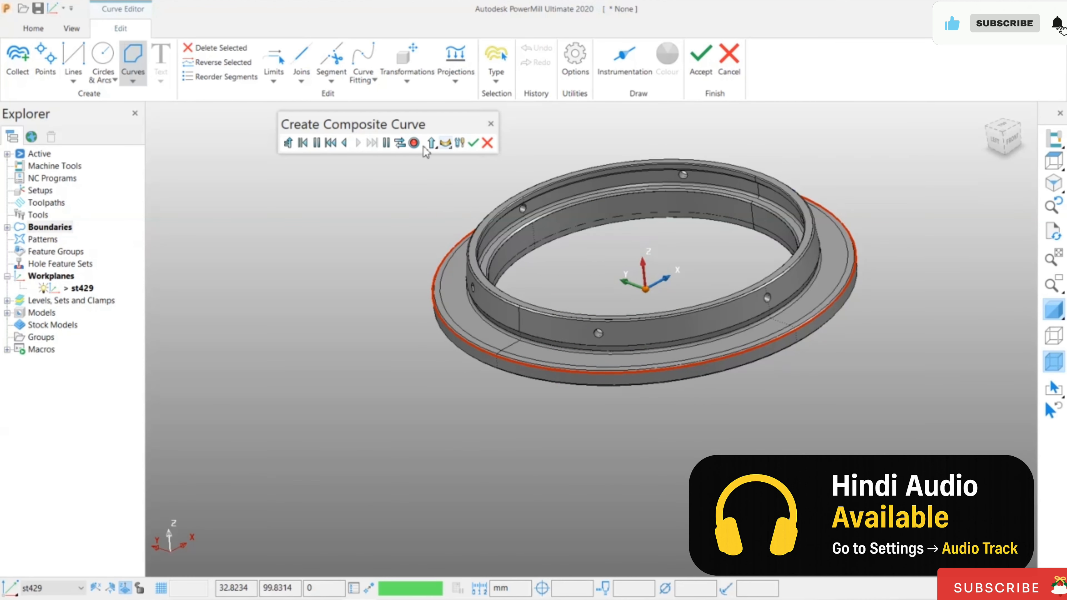
{"action": "left_click", "coordinate": [414, 144]}
{"action": "left_click", "coordinate": [473, 143]}
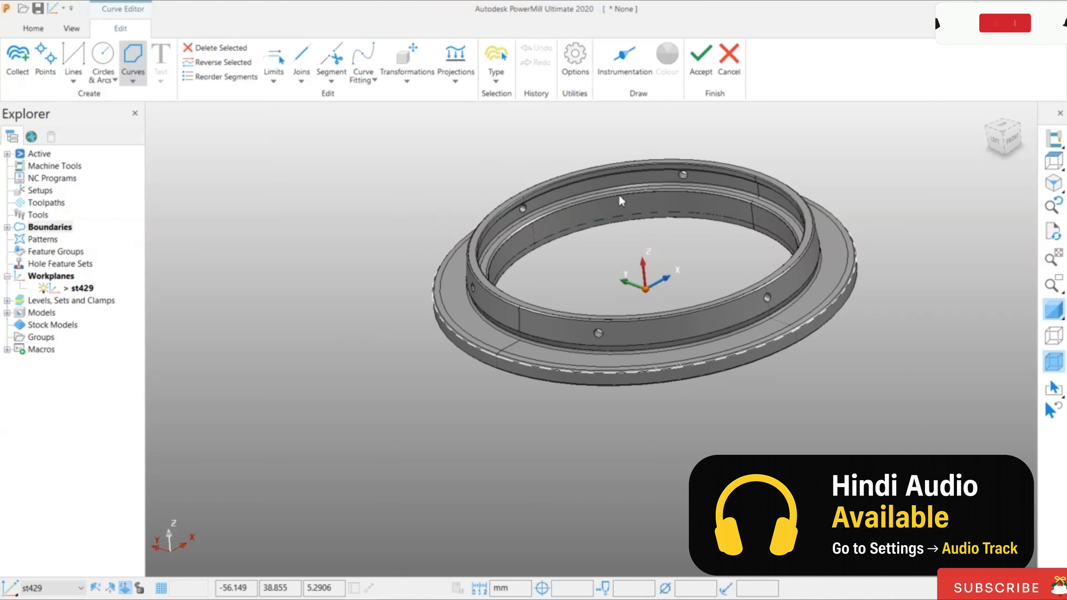
{"action": "left_click", "coordinate": [701, 74]}
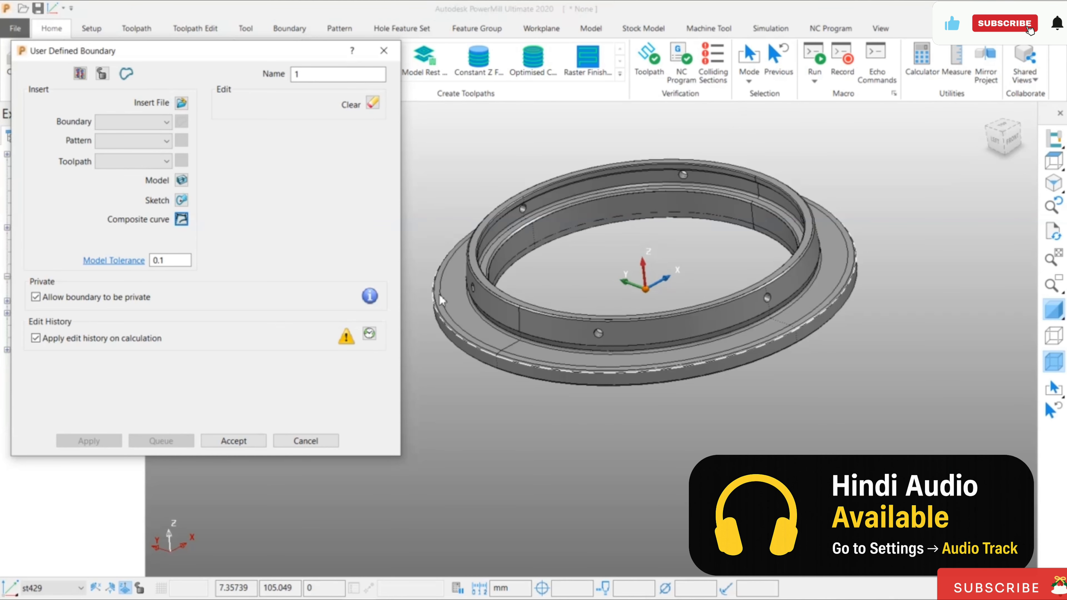
{"action": "left_click", "coordinate": [245, 443]}
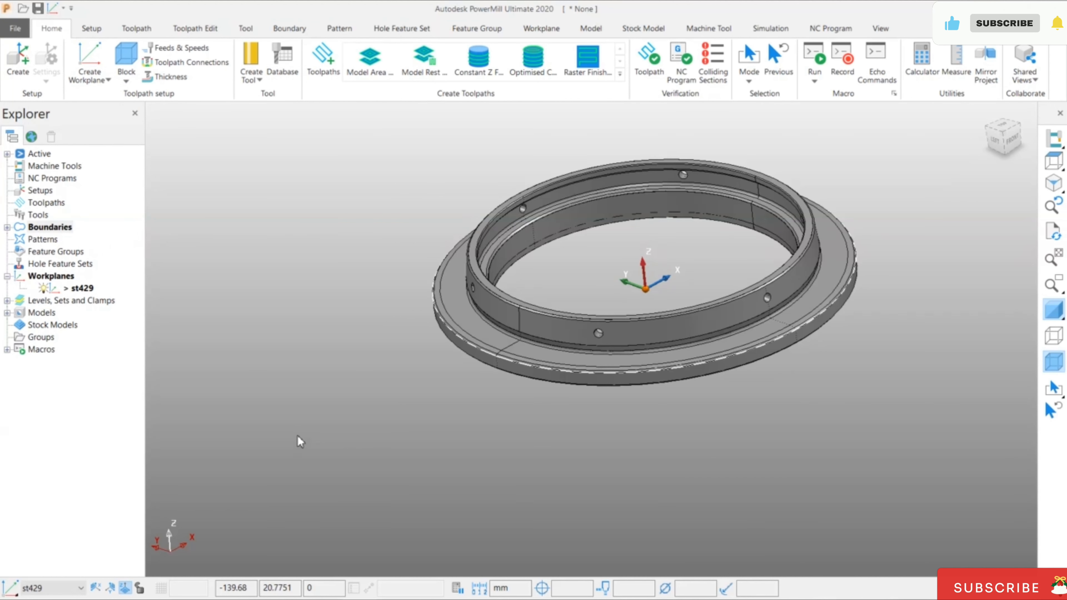
Define the block by Boundary from the existing outer boundary and calculate its limits from the model
{"action": "left_click", "coordinate": [127, 59]}
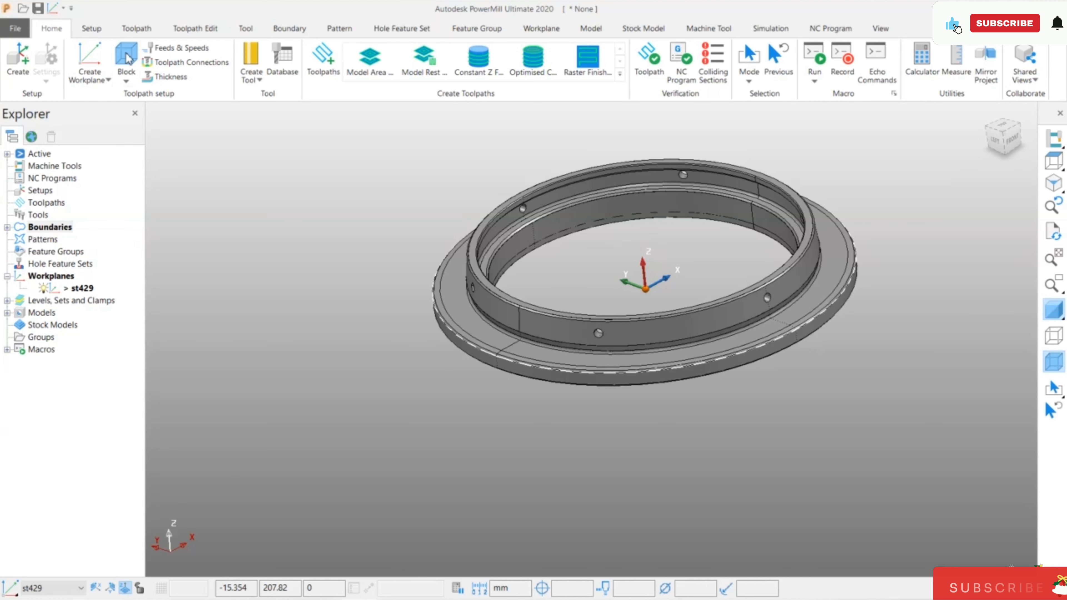
{"action": "left_click", "coordinate": [201, 93]}
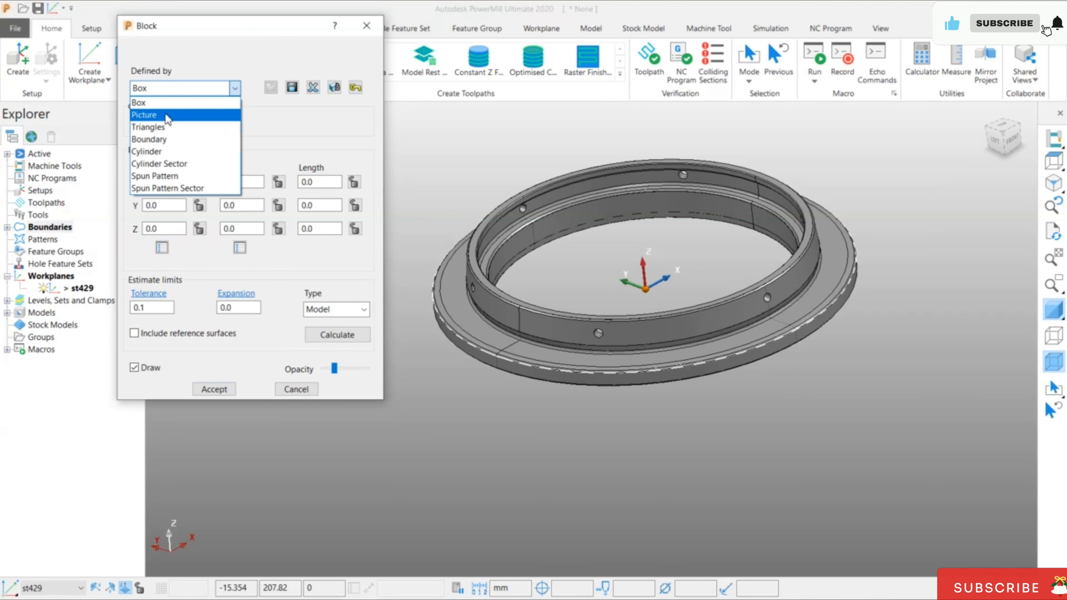
{"action": "left_click", "coordinate": [164, 141]}
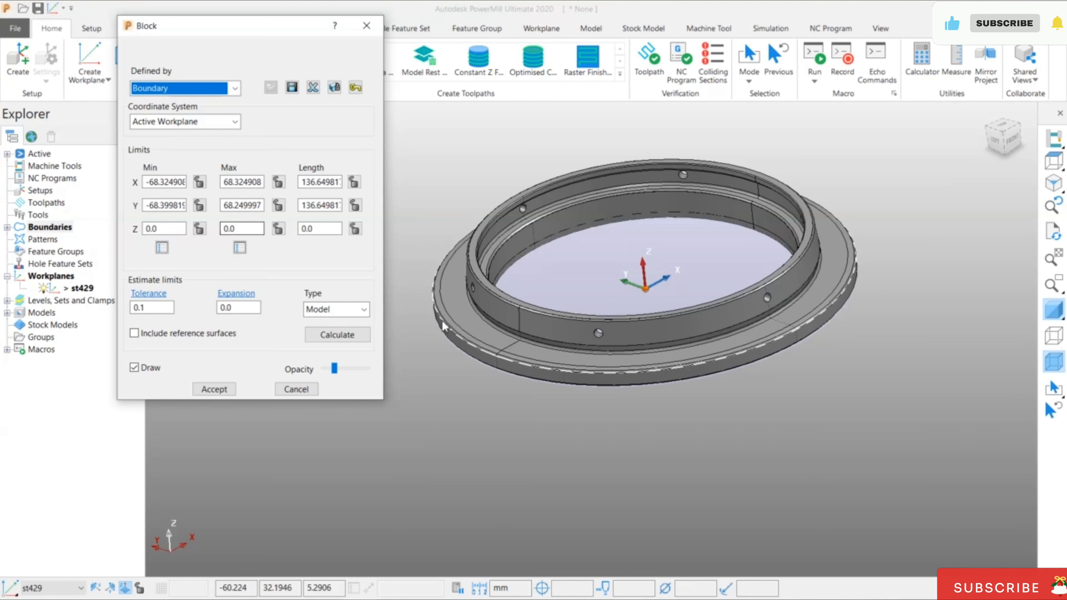
{"action": "left_click", "coordinate": [337, 338]}
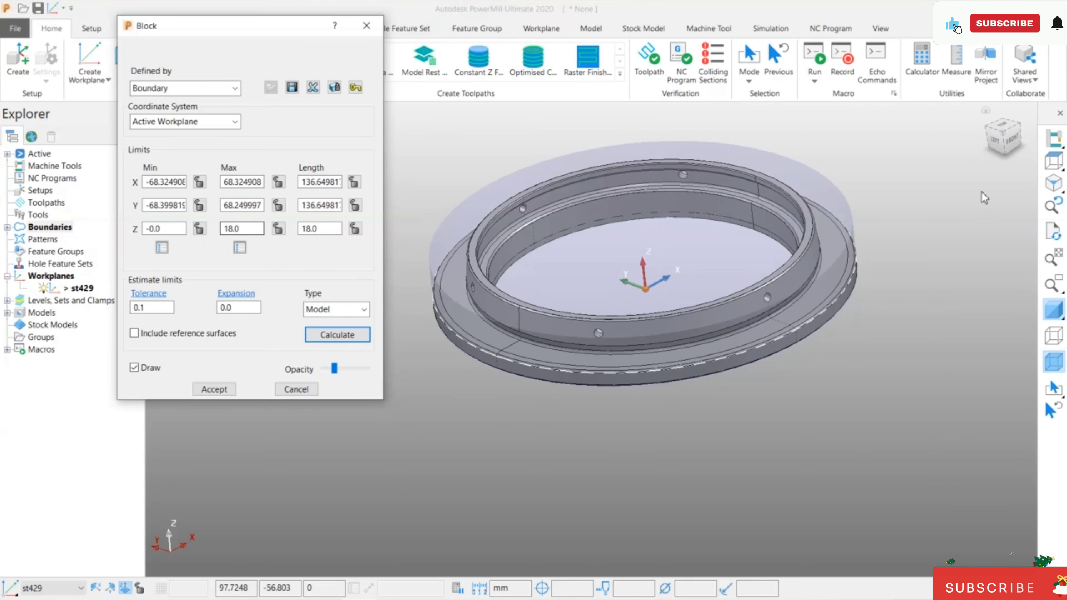
Raise the block's opacity, inspect the block around the ring from several angles, and cancel the block definition
{"action": "left_click", "coordinate": [1054, 312]}
{"action": "left_click", "coordinate": [1054, 311]}
{"action": "middle_click_drag", "start_coordinate": [1021, 325], "coordinate": [663, 300]}
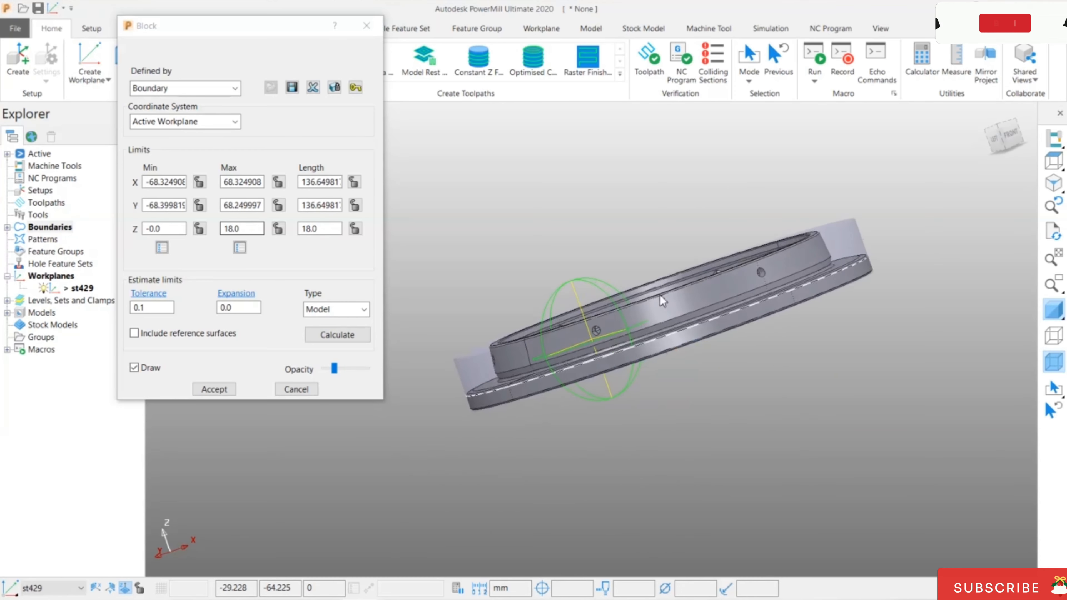
{"action": "left_click_drag", "start_coordinate": [334, 369], "coordinate": [358, 369]}
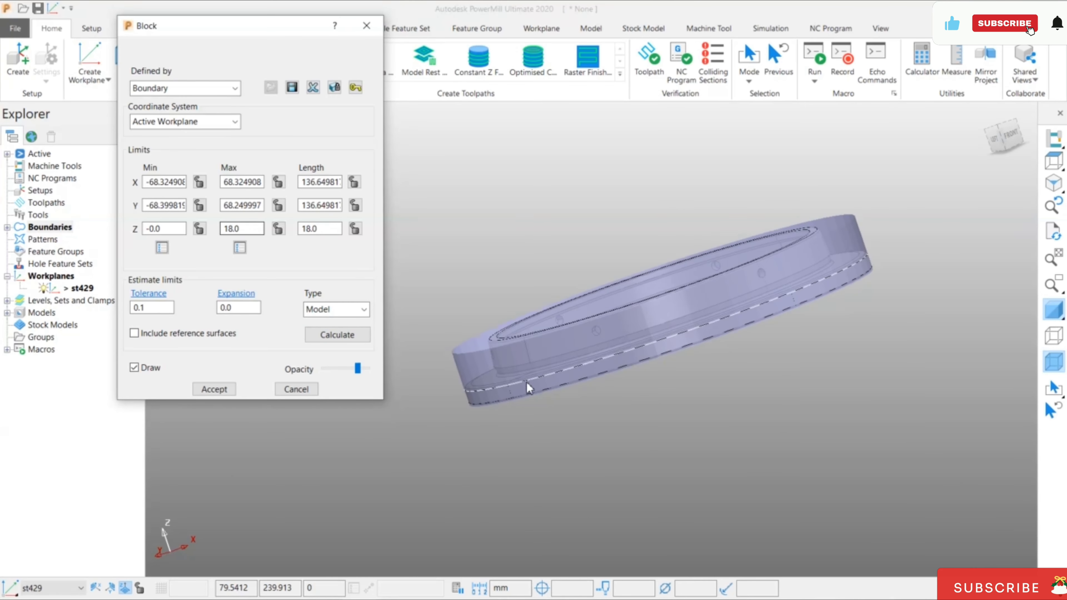
{"action": "middle_click_drag", "start_coordinate": [753, 369], "coordinate": [816, 437]}
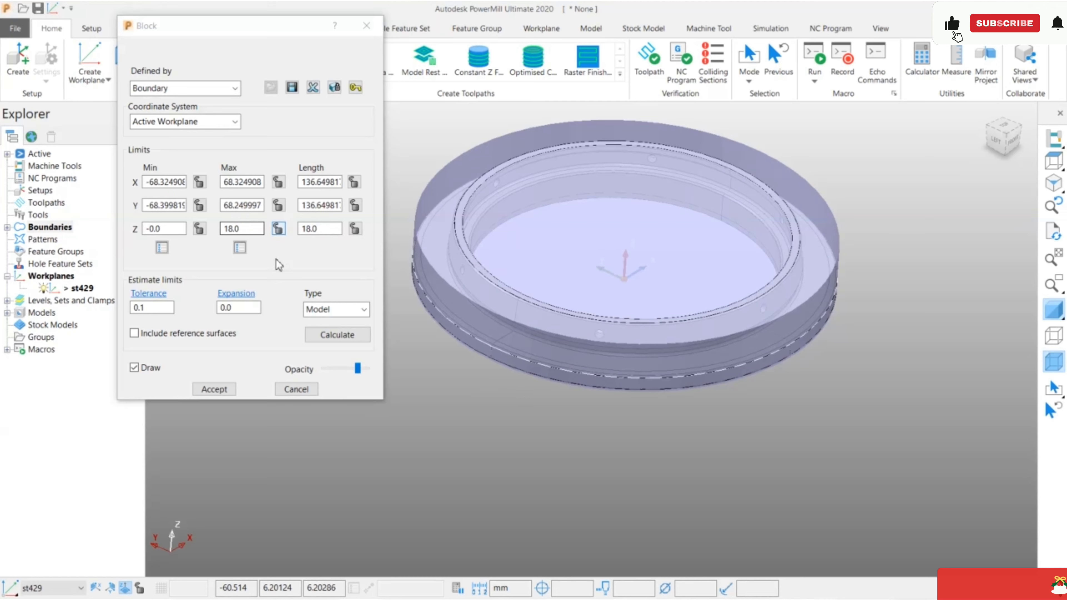
{"action": "left_click", "coordinate": [296, 389]}
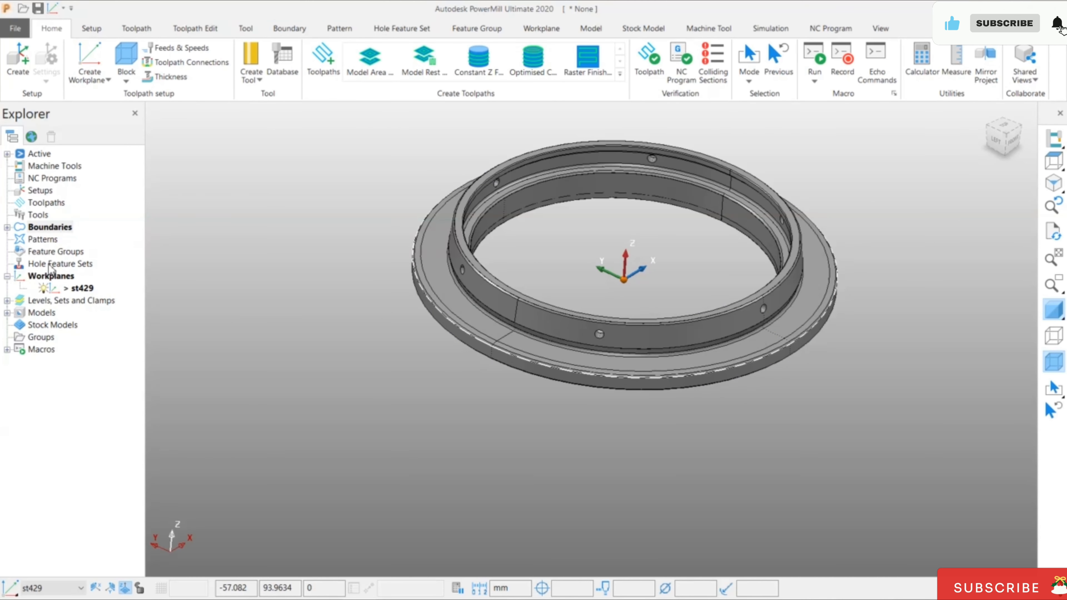
Edit boundary 1 by adding a composite curve around the ring's inner bore edge, and accept the curve changes
{"action": "left_click", "coordinate": [7, 228]}
{"action": "right_click", "coordinate": [53, 240]}
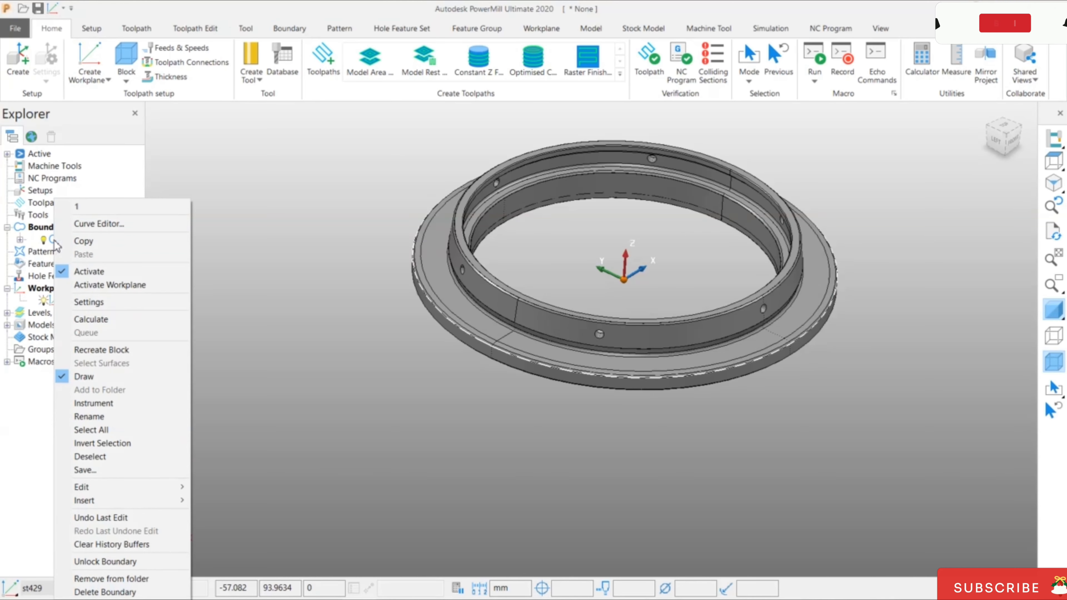
{"action": "left_click", "coordinate": [100, 224]}
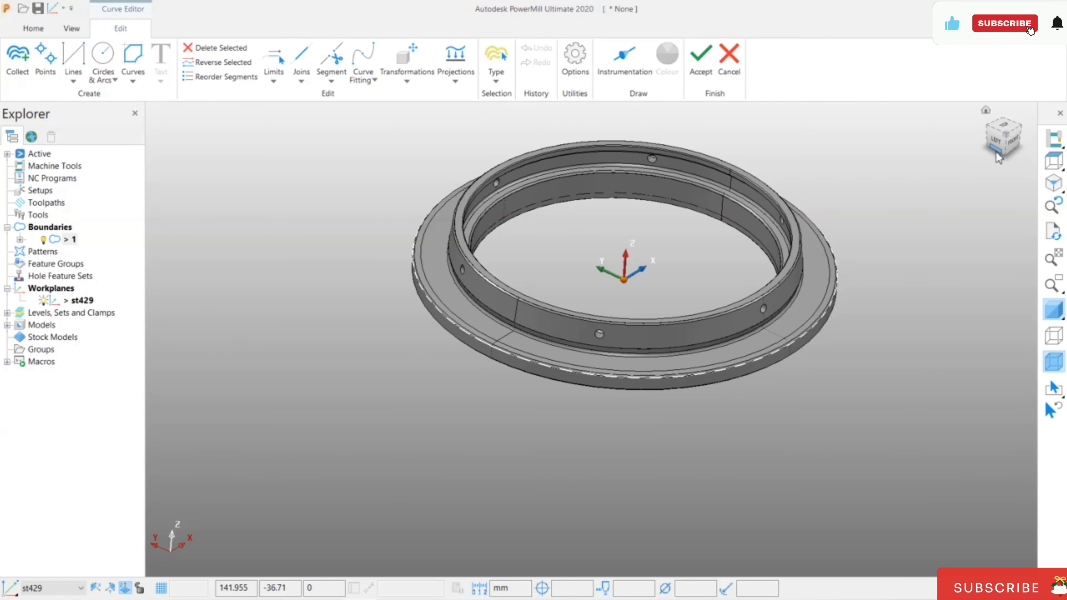
{"action": "left_click", "coordinate": [1003, 133]}
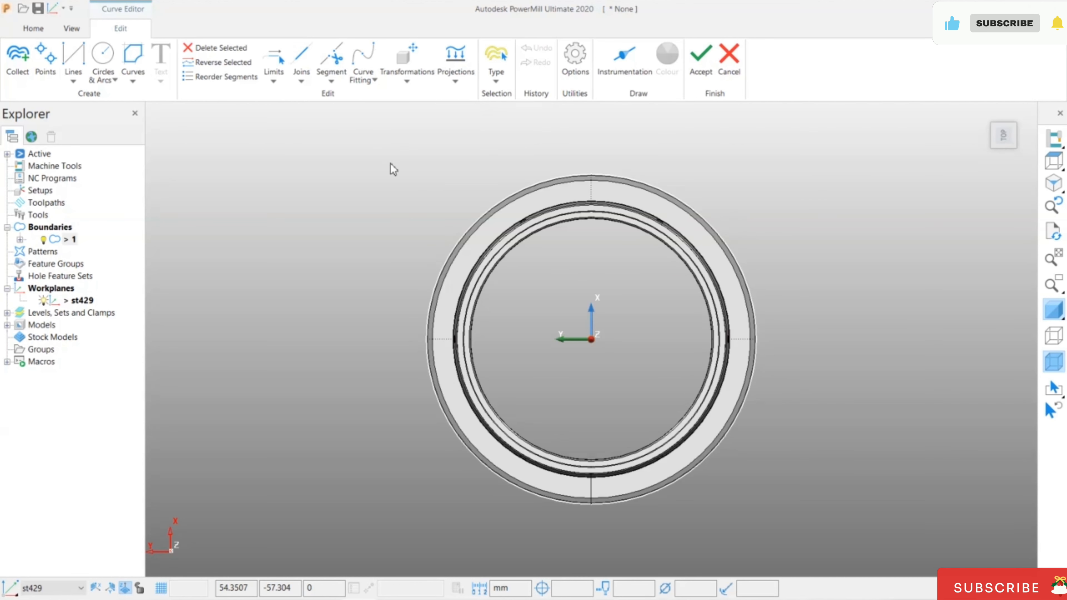
{"action": "left_click", "coordinate": [132, 55]}
{"action": "middle_click_drag", "start_coordinate": [537, 240], "coordinate": [602, 227]}
{"action": "scroll", "coordinate": [597, 236], "scroll_direction": "up", "scroll_amount": 4}
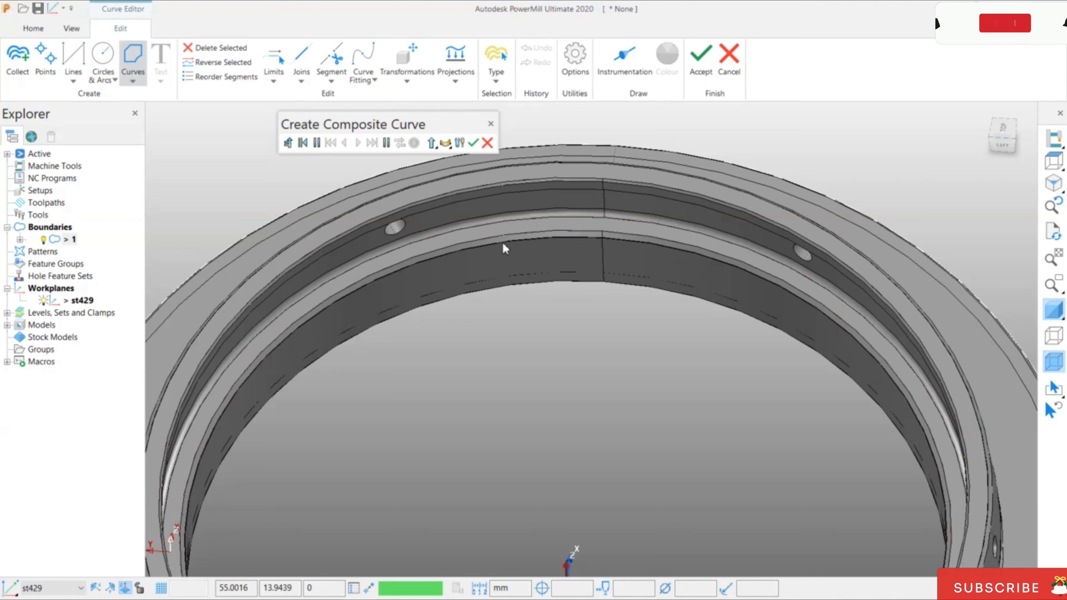
{"action": "scroll", "coordinate": [536, 320], "scroll_direction": "down", "scroll_amount": 4}
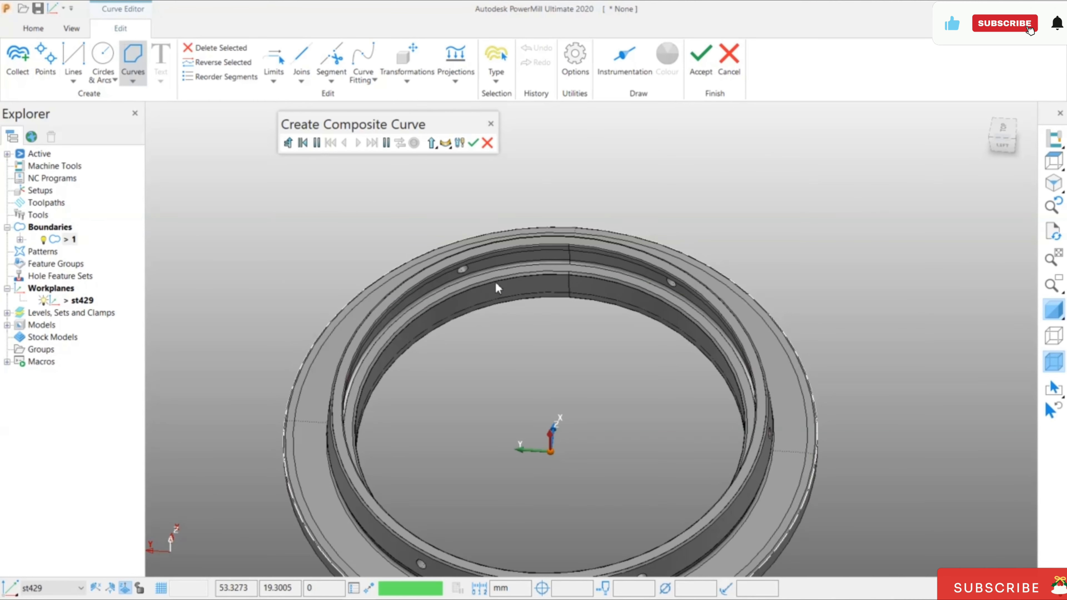
{"action": "middle_click_drag", "start_coordinate": [512, 330], "coordinate": [679, 344]}
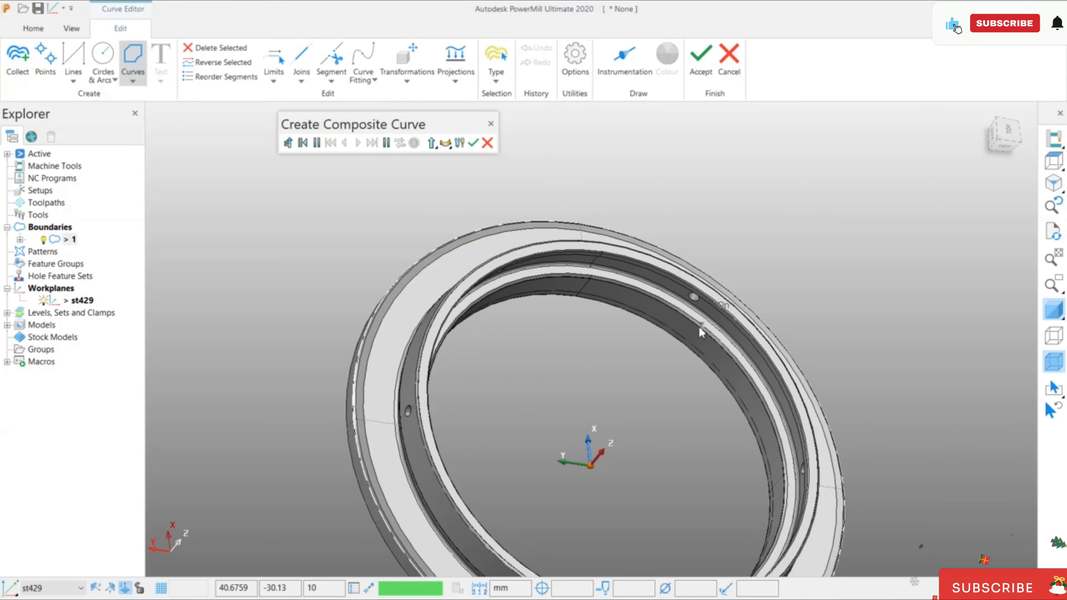
{"action": "middle_click_drag", "start_coordinate": [509, 341], "coordinate": [426, 299]}
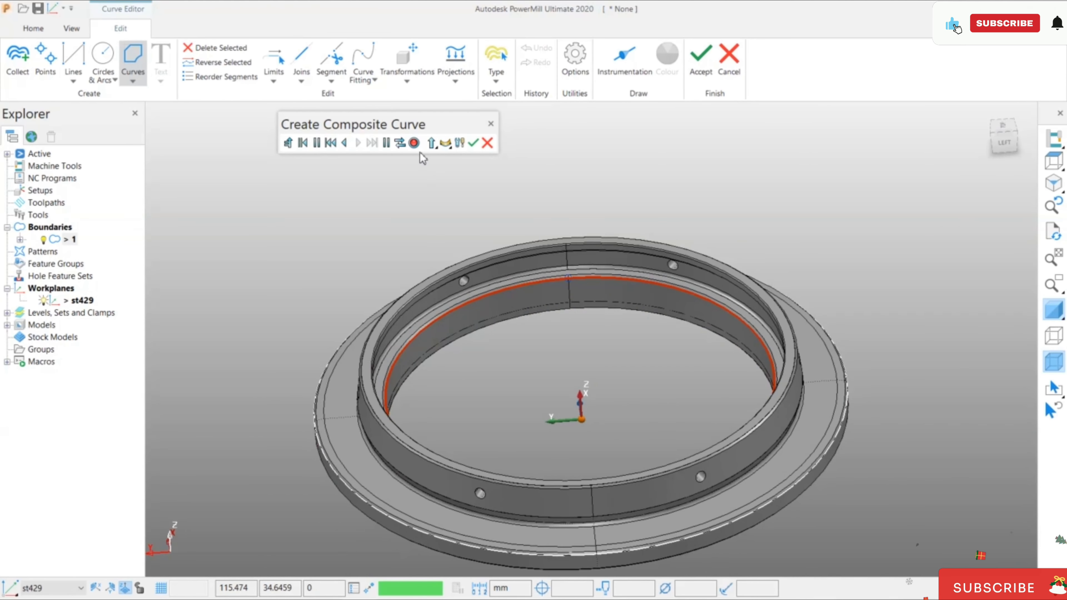
{"action": "left_click", "coordinate": [474, 143]}
{"action": "left_click", "coordinate": [701, 63]}
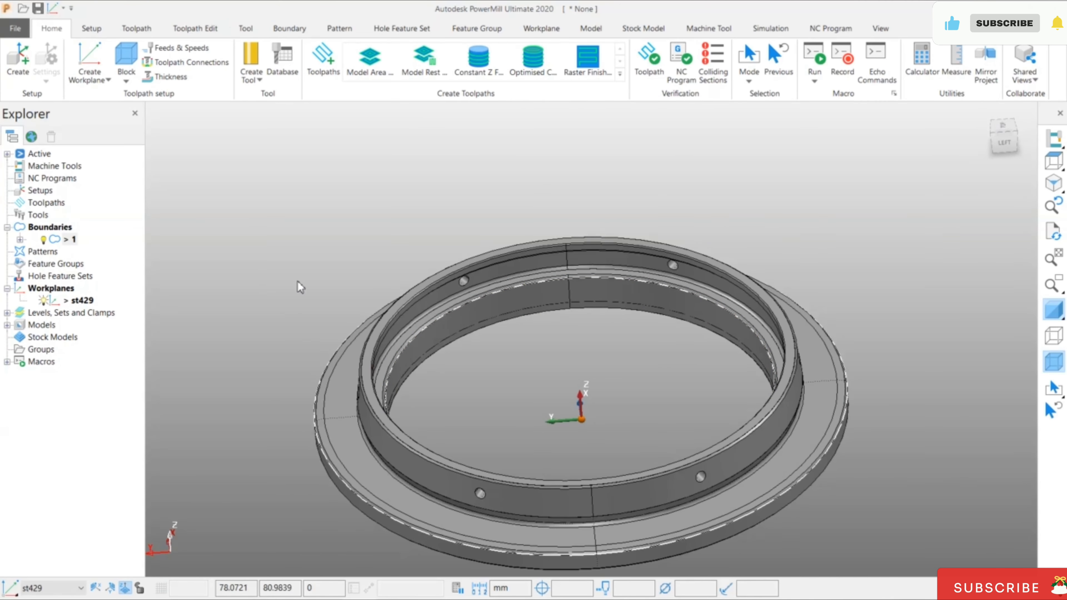
Define a new block by Boundary using the outer and inner curves, and calculate it from the model
{"action": "middle_click_drag", "start_coordinate": [338, 295], "coordinate": [376, 326]}
{"action": "middle_click_drag", "start_coordinate": [631, 289], "coordinate": [614, 391]}
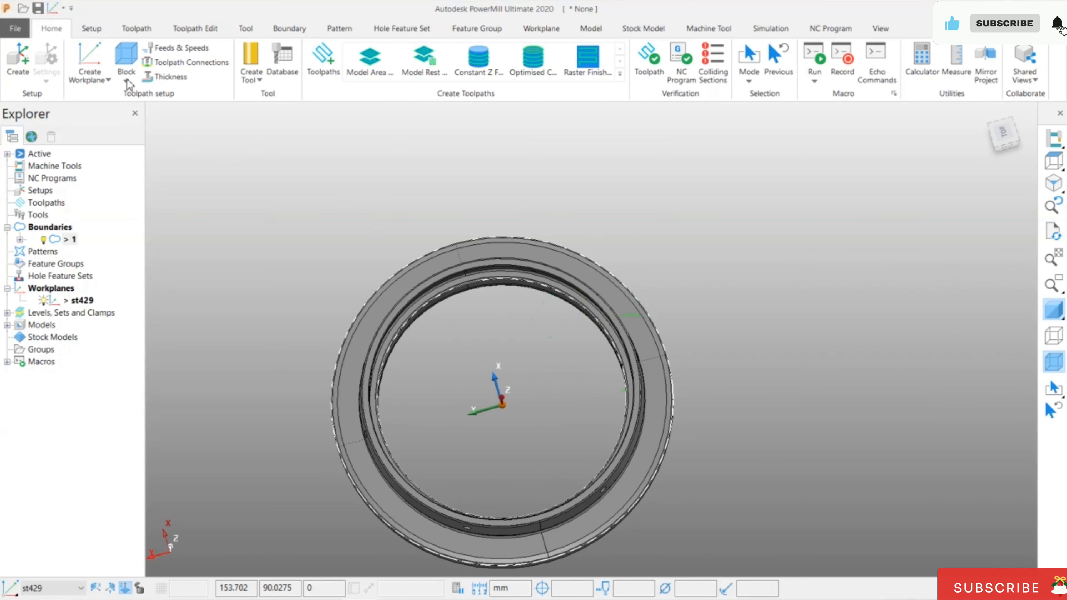
{"action": "left_click", "coordinate": [133, 75]}
{"action": "left_click", "coordinate": [221, 88]}
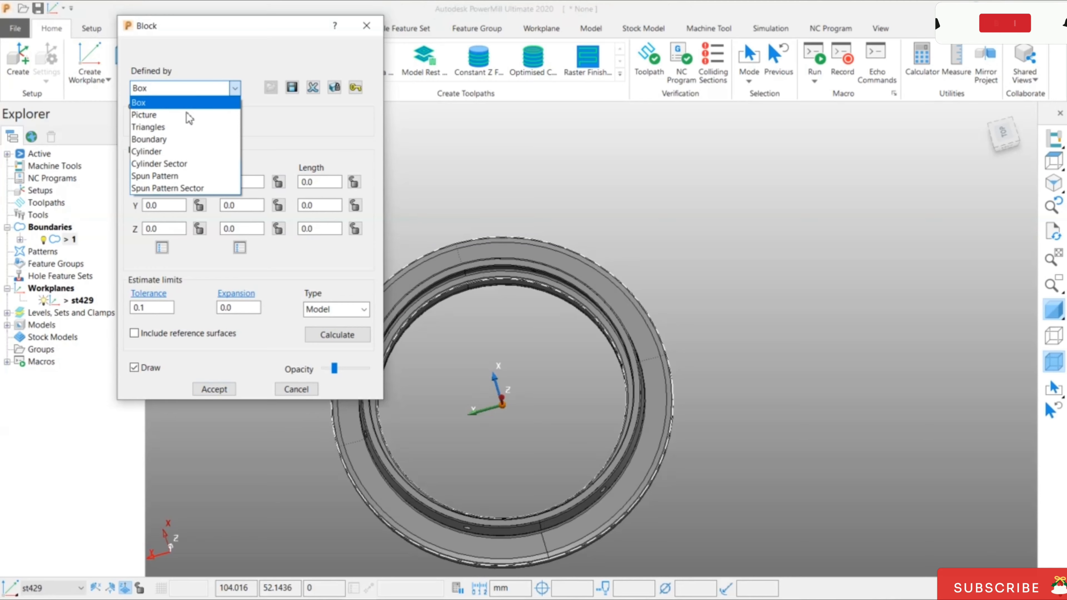
{"action": "left_click", "coordinate": [181, 141]}
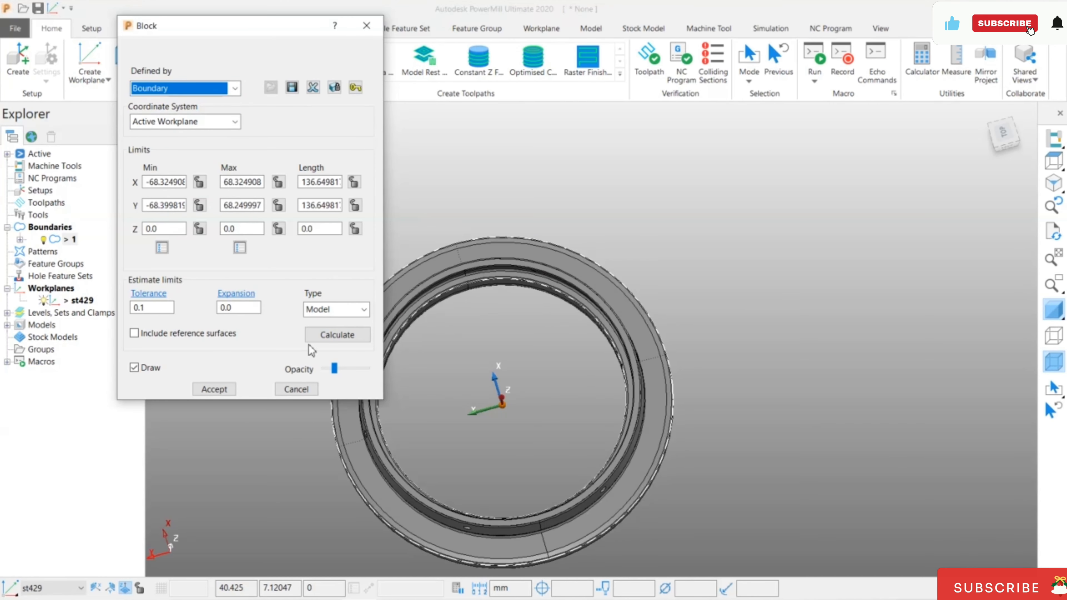
{"action": "left_click", "coordinate": [341, 334]}
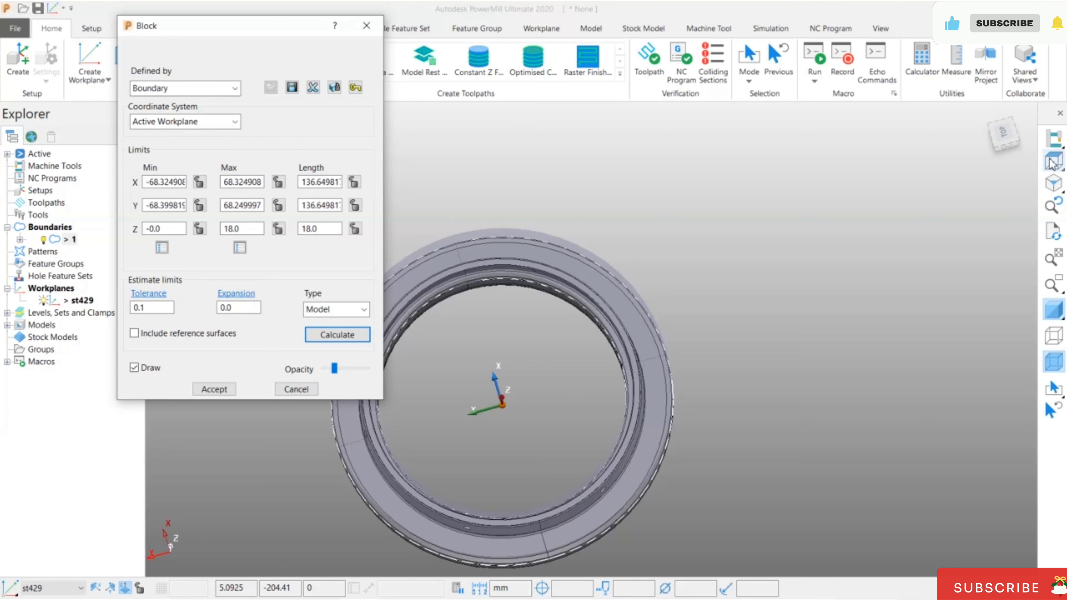
Raise the block's opacity in an isometric view of the ring and accept the block
{"action": "left_click", "coordinate": [1054, 184]}
{"action": "left_click_drag", "start_coordinate": [336, 370], "coordinate": [360, 373]}
{"action": "middle_click_drag", "start_coordinate": [557, 444], "coordinate": [567, 391]}
{"action": "scroll", "coordinate": [567, 390], "scroll_direction": "up", "scroll_amount": 2}
{"action": "left_click", "coordinate": [203, 393]}
{"action": "middle_click_drag", "start_coordinate": [357, 401], "coordinate": [485, 290]}
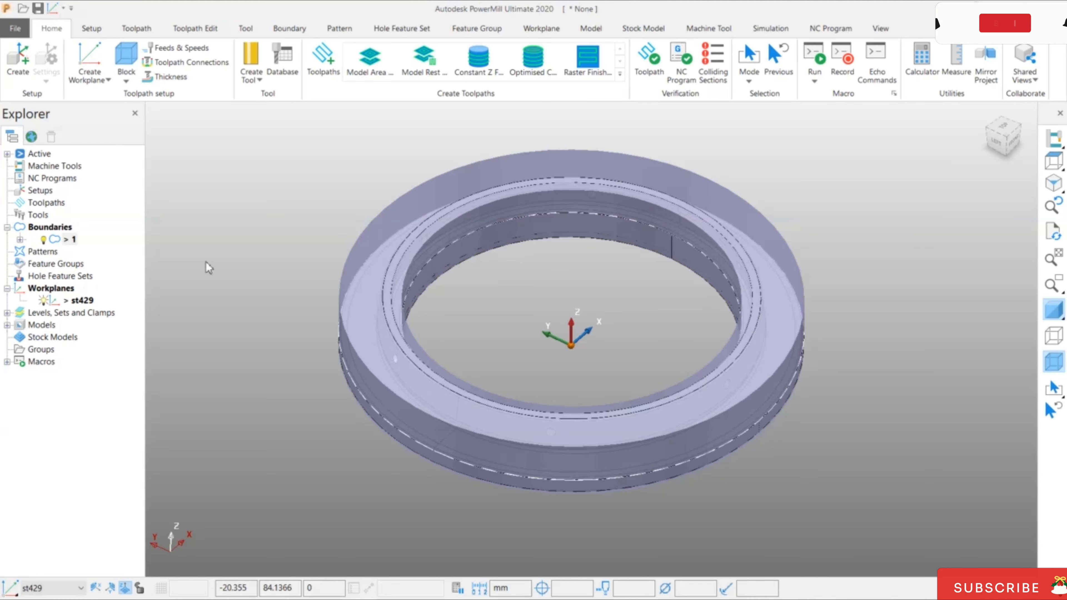
Try to define the block by Spun Pattern, then cancel the block definition
{"action": "left_click", "coordinate": [126, 59]}
{"action": "left_click", "coordinate": [195, 88]}
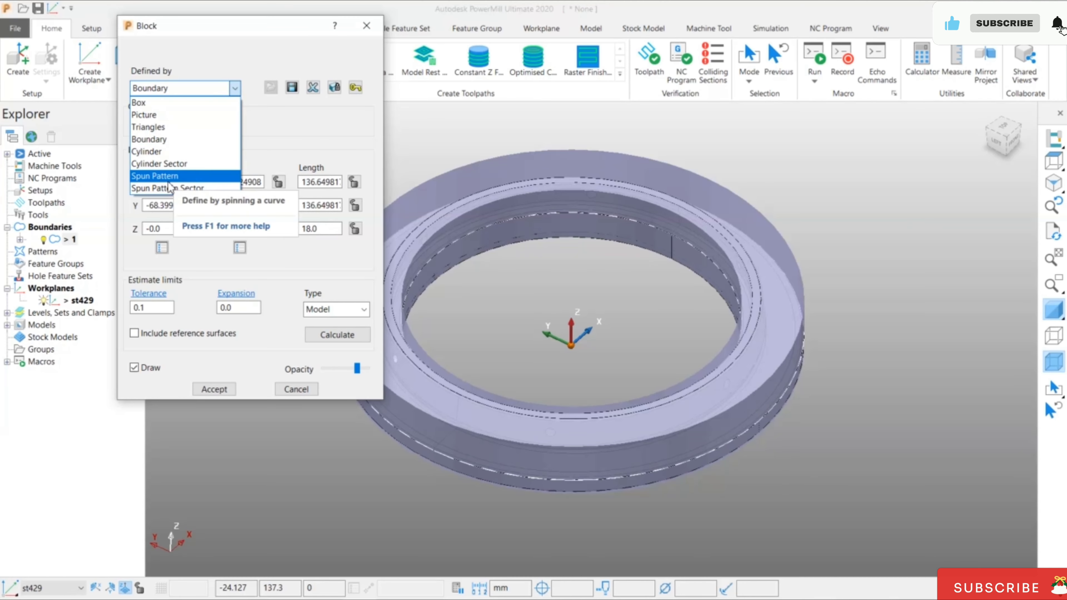
{"action": "left_click", "coordinate": [204, 176]}
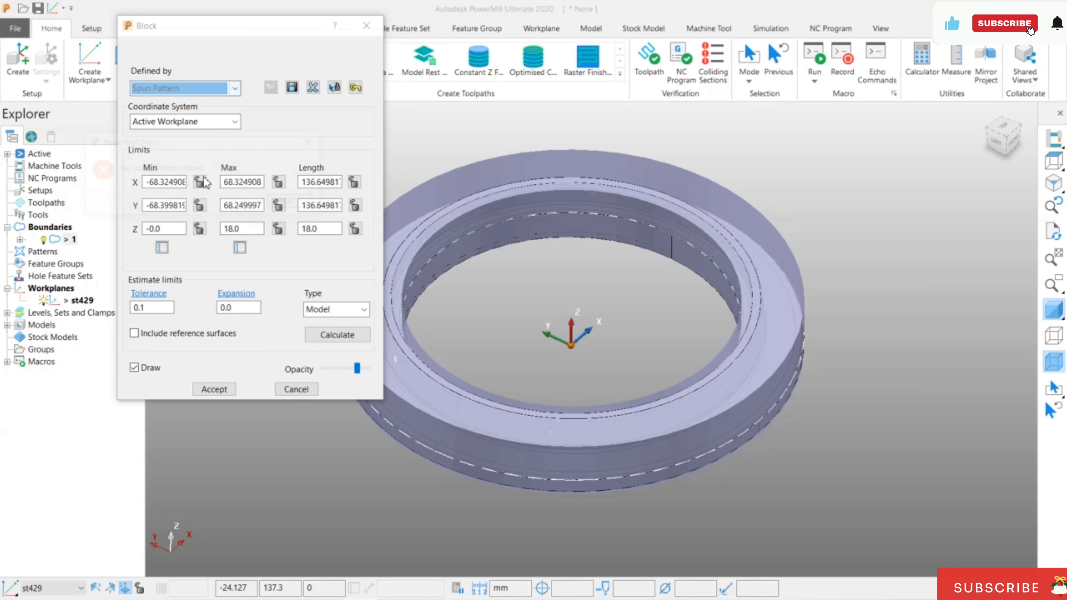
{"action": "left_click", "coordinate": [292, 201]}
{"action": "left_click", "coordinate": [297, 389]}
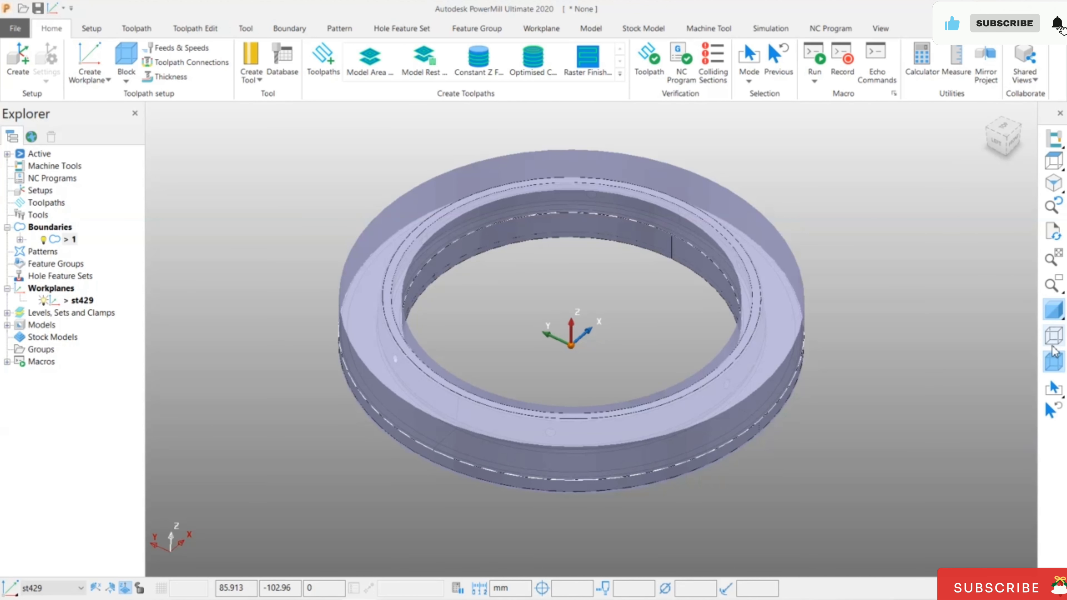
Hide the block and boundary 1 so only the ring model is displayed
{"action": "left_click", "coordinate": [1059, 368]}
{"action": "middle_click_drag", "start_coordinate": [810, 295], "coordinate": [679, 375]}
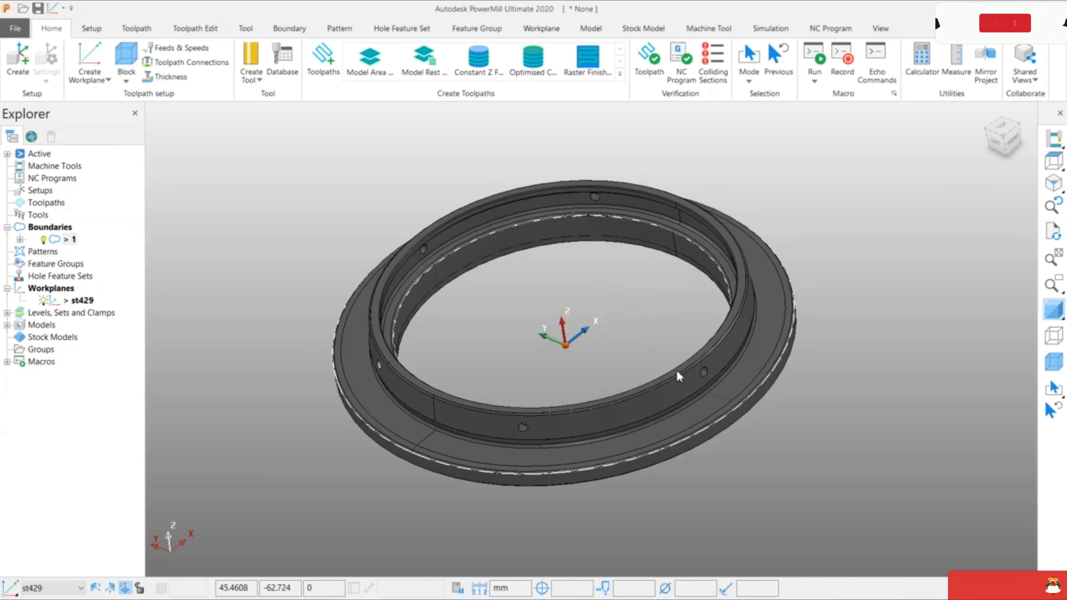
{"action": "left_click", "coordinate": [44, 240]}
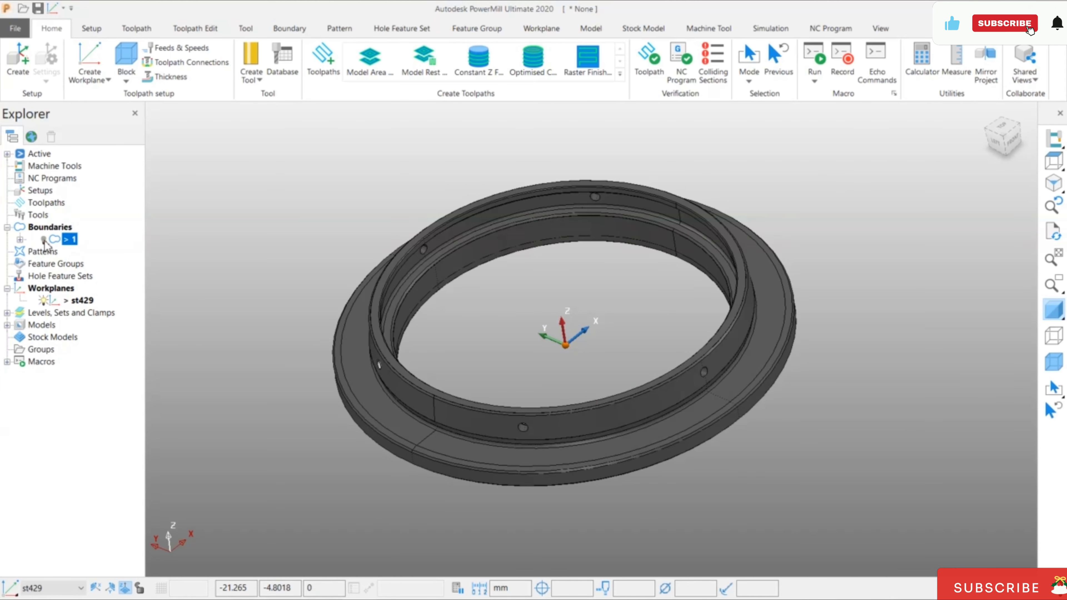
{"action": "middle_click_drag", "start_coordinate": [329, 234], "coordinate": [588, 227]}
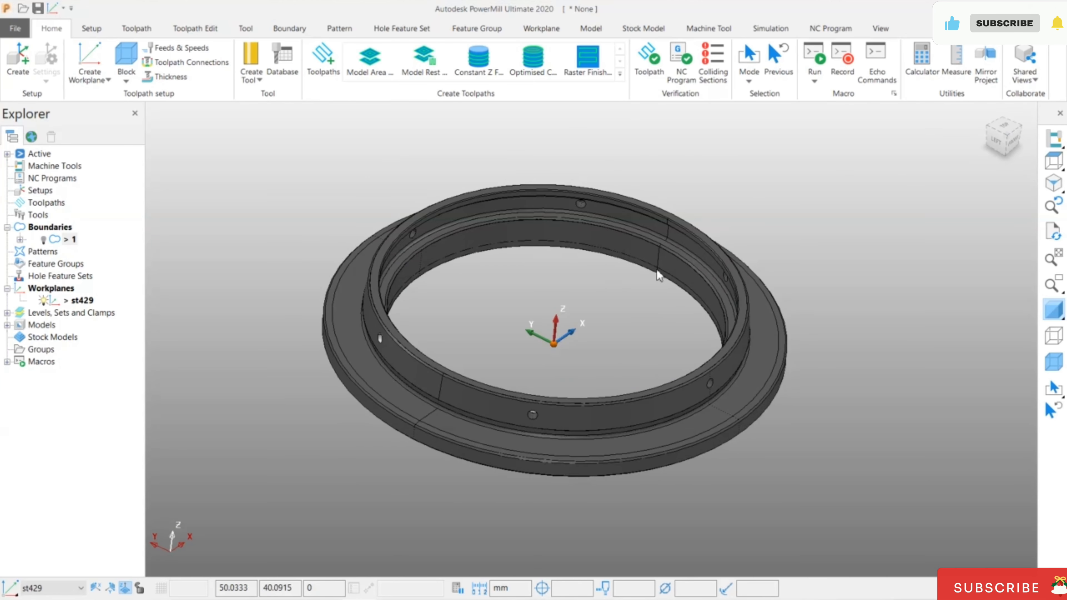
{"action": "middle_click_drag", "start_coordinate": [538, 353], "coordinate": [599, 326]}
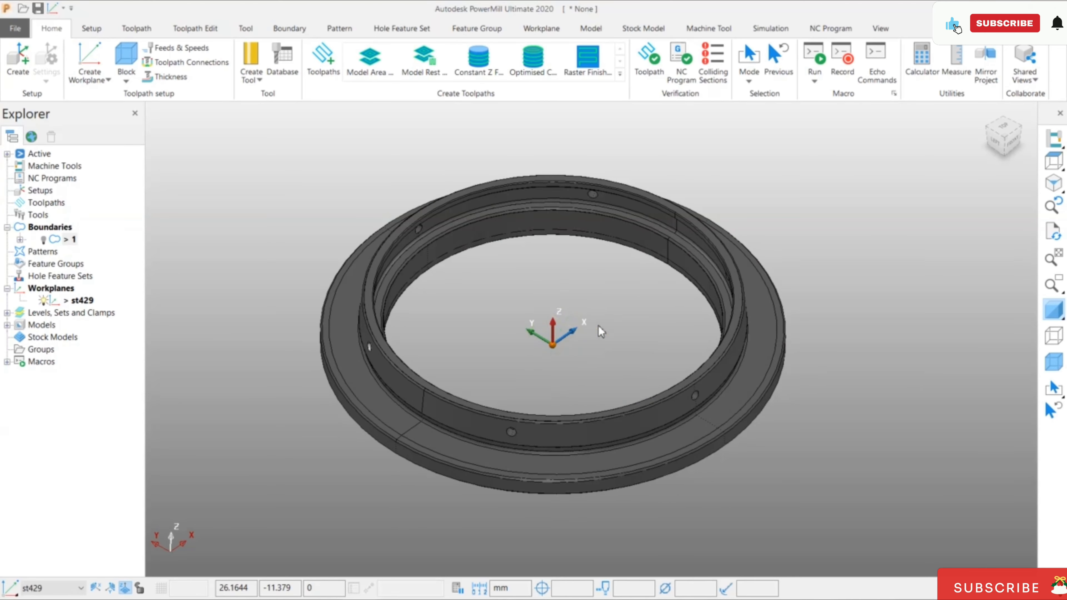
{"action": "scroll", "coordinate": [581, 326], "scroll_direction": "up", "scroll_amount": 2}
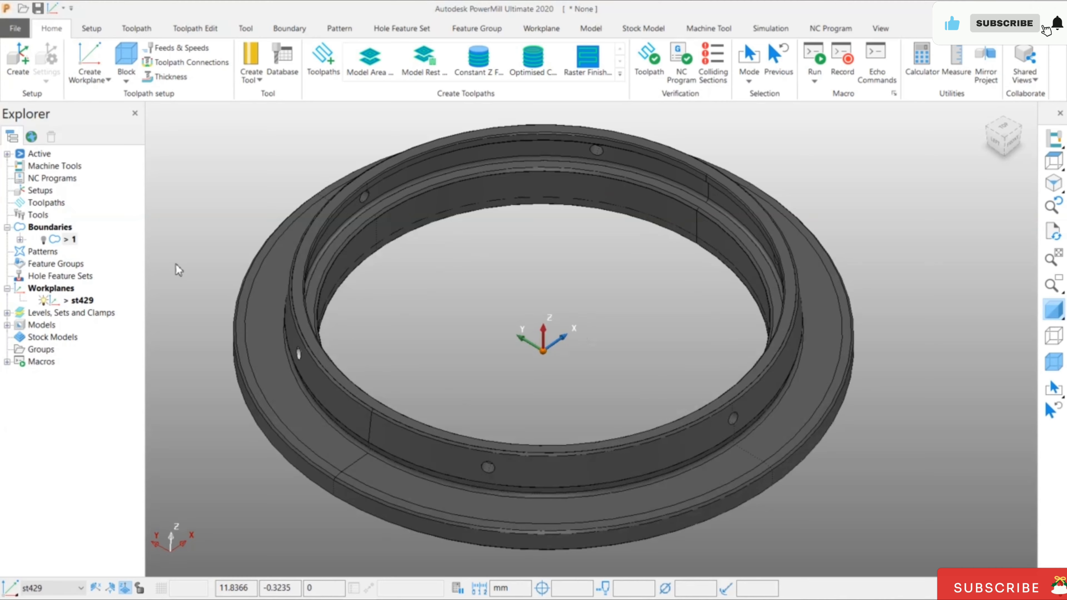
Create a new empty pattern and open it in the curve editor
{"action": "right_click", "coordinate": [45, 254]}
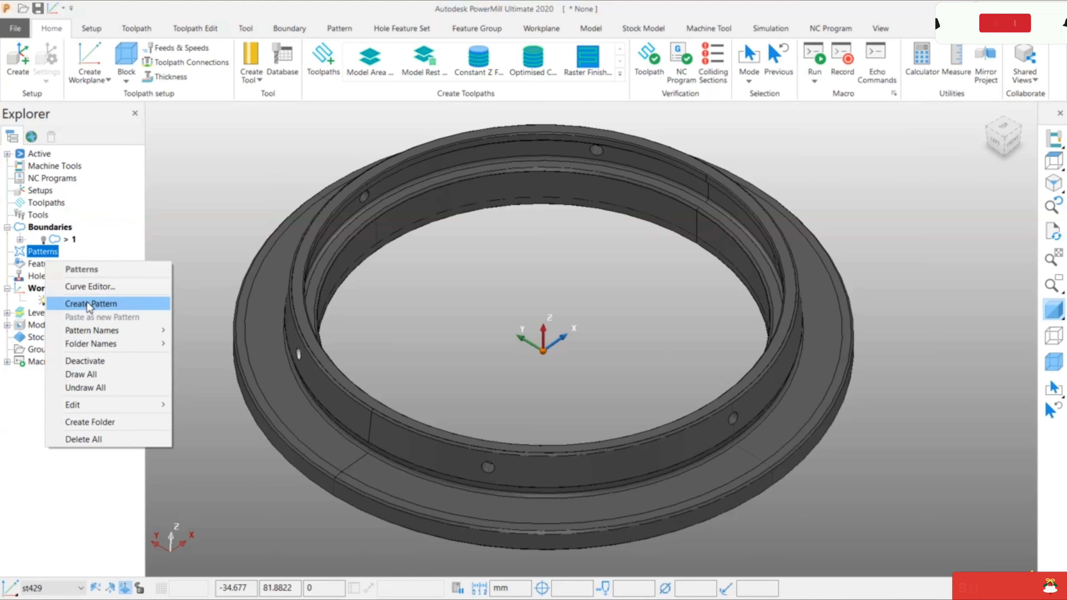
{"action": "left_click", "coordinate": [63, 302]}
{"action": "left_click", "coordinate": [7, 252]}
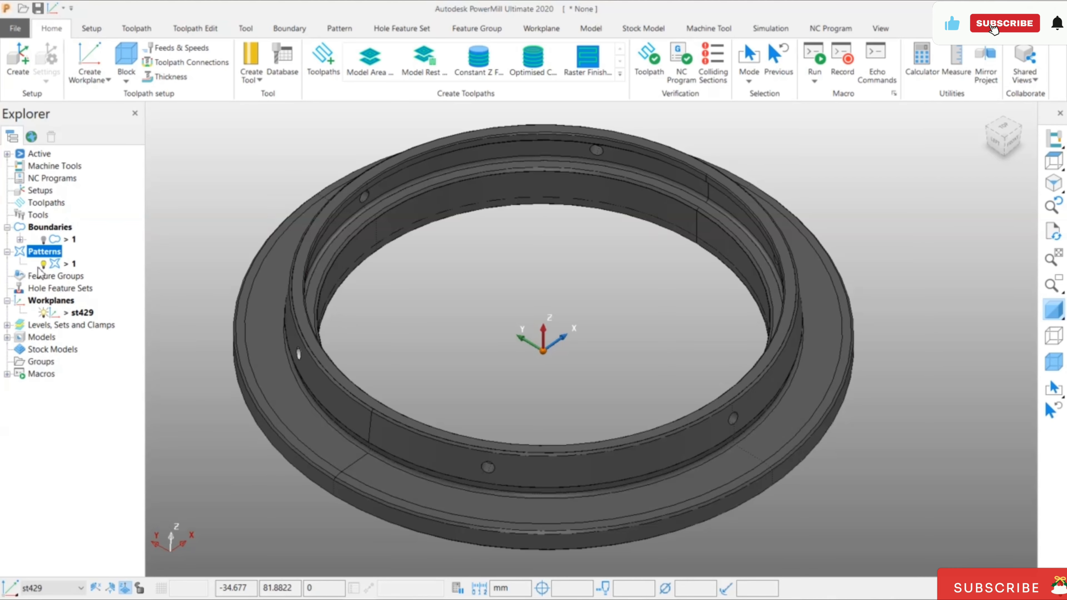
{"action": "right_click", "coordinate": [63, 266]}
{"action": "left_click", "coordinate": [105, 244]}
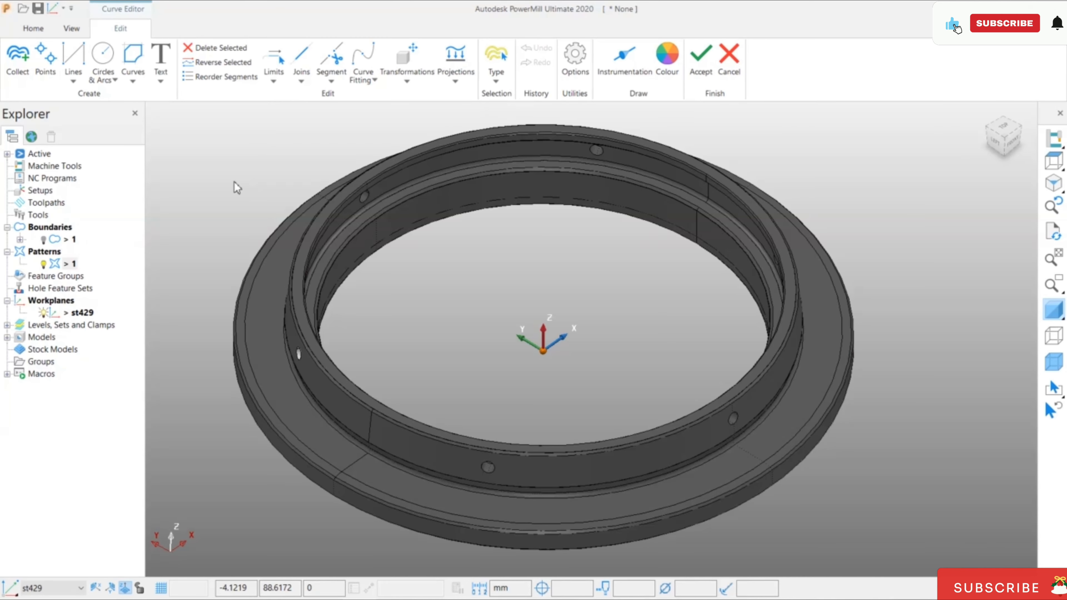
Try to create a Spun Profile curve about the Z axis from the ring model, inspect it and cancel the curve editing
{"action": "left_click", "coordinate": [131, 80]}
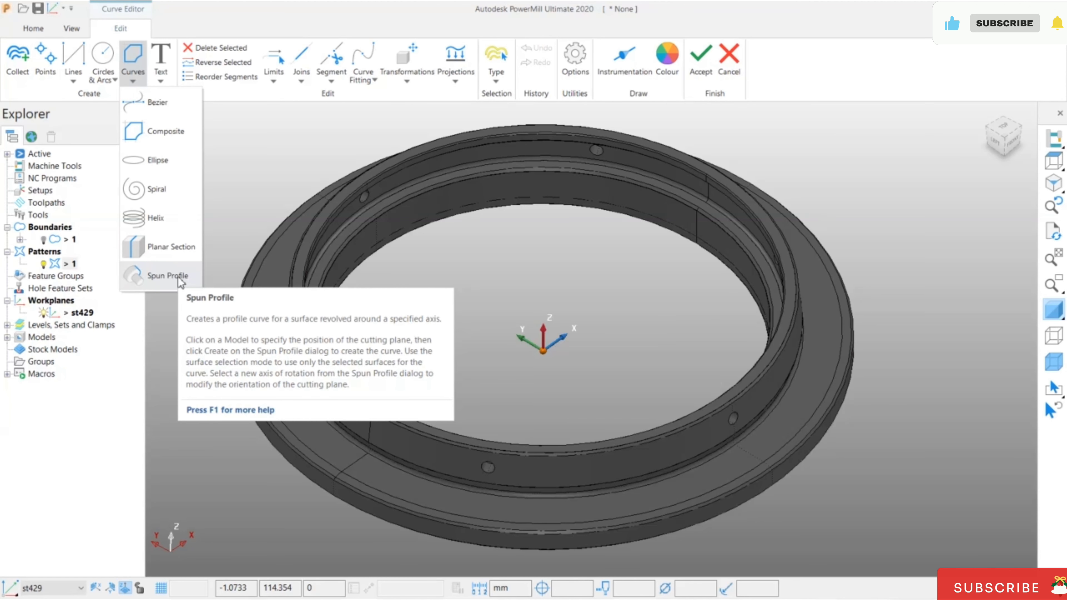
{"action": "left_click", "coordinate": [168, 276]}
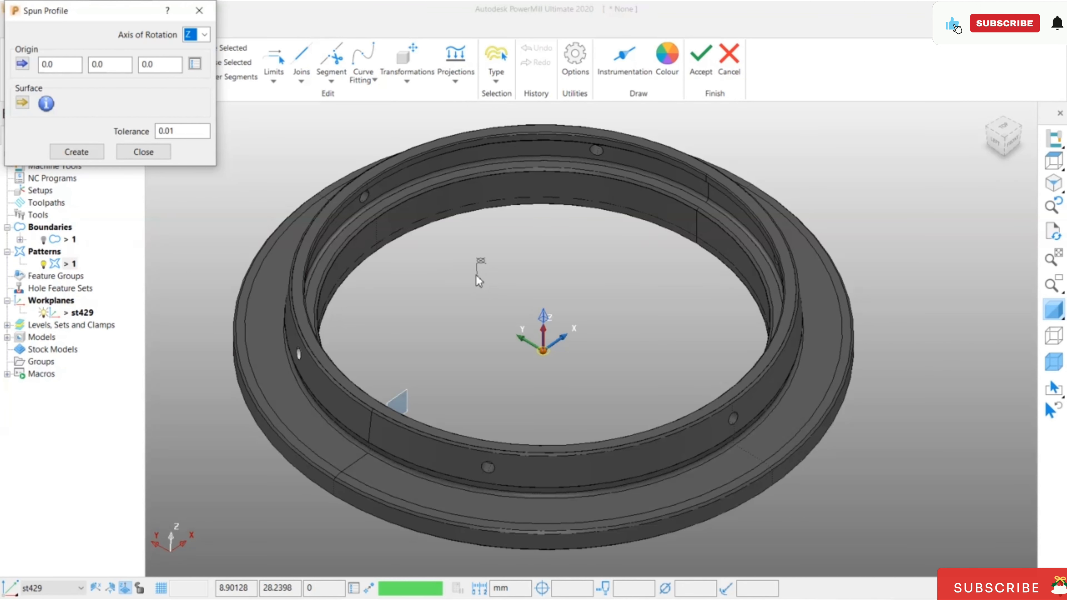
{"action": "middle_click_drag", "start_coordinate": [596, 264], "coordinate": [580, 307]}
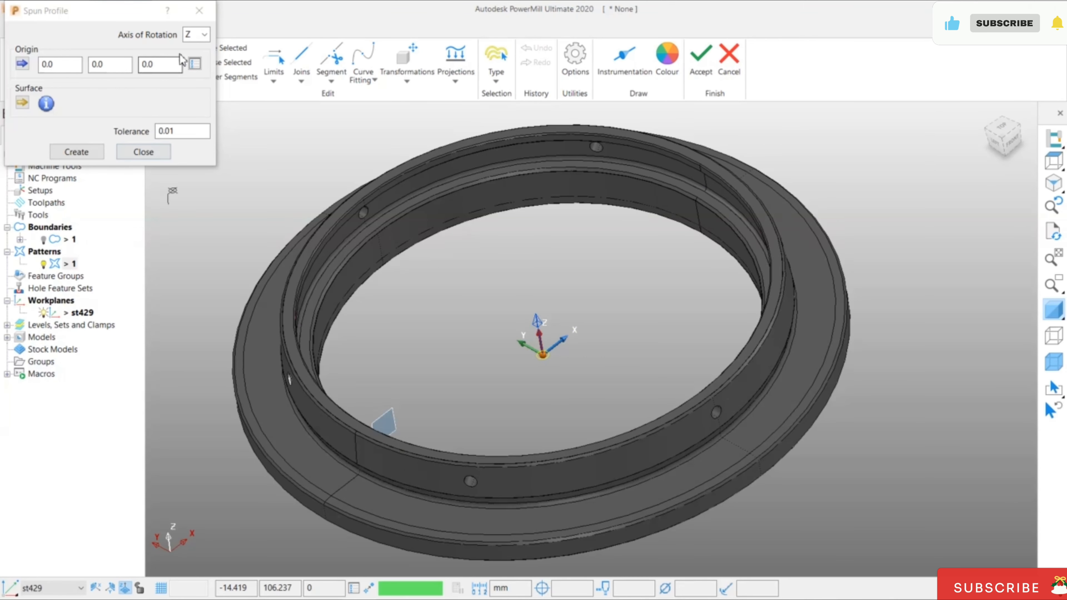
{"action": "left_click", "coordinate": [205, 35]}
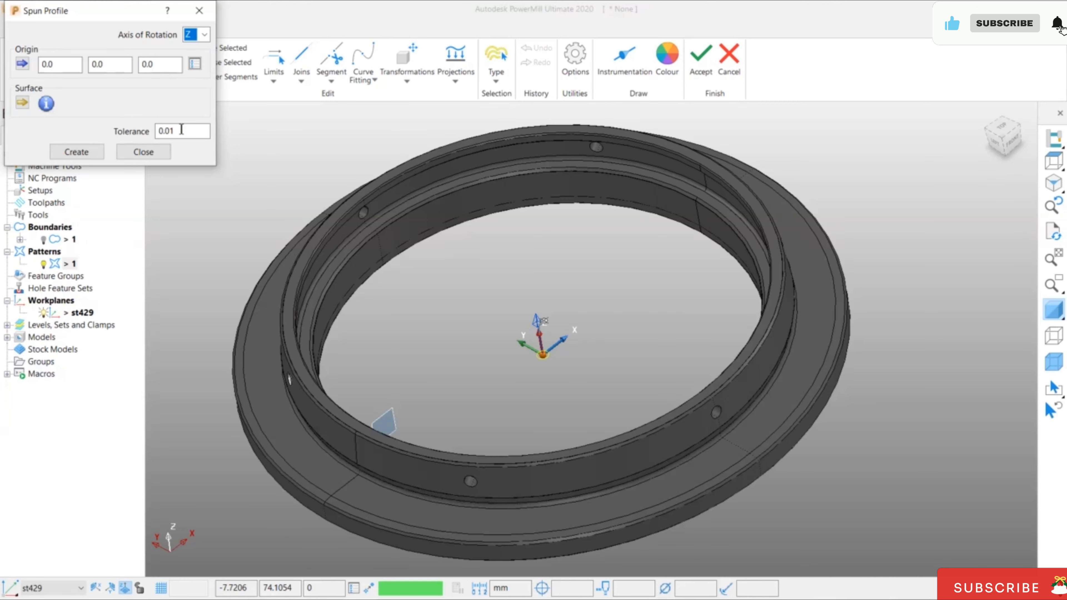
{"action": "left_click", "coordinate": [82, 153]}
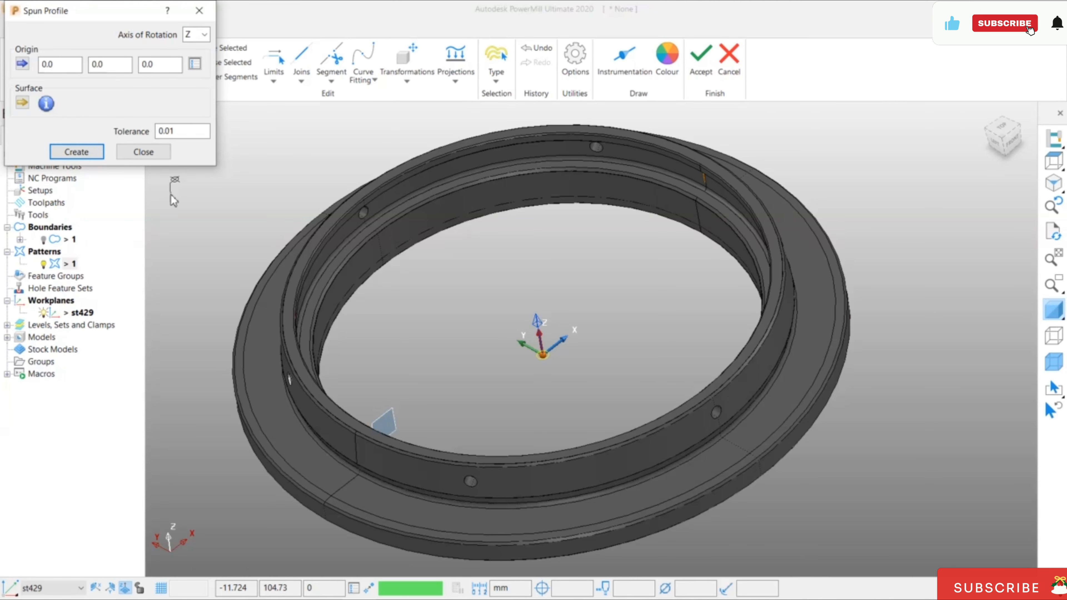
{"action": "left_click", "coordinate": [142, 152]}
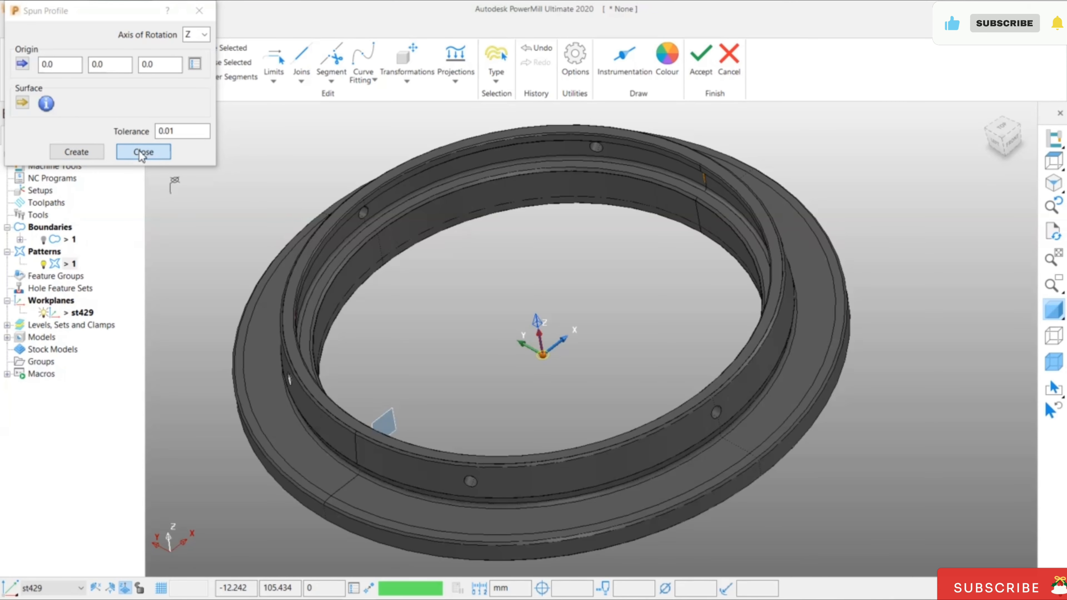
{"action": "left_click", "coordinate": [1055, 311]}
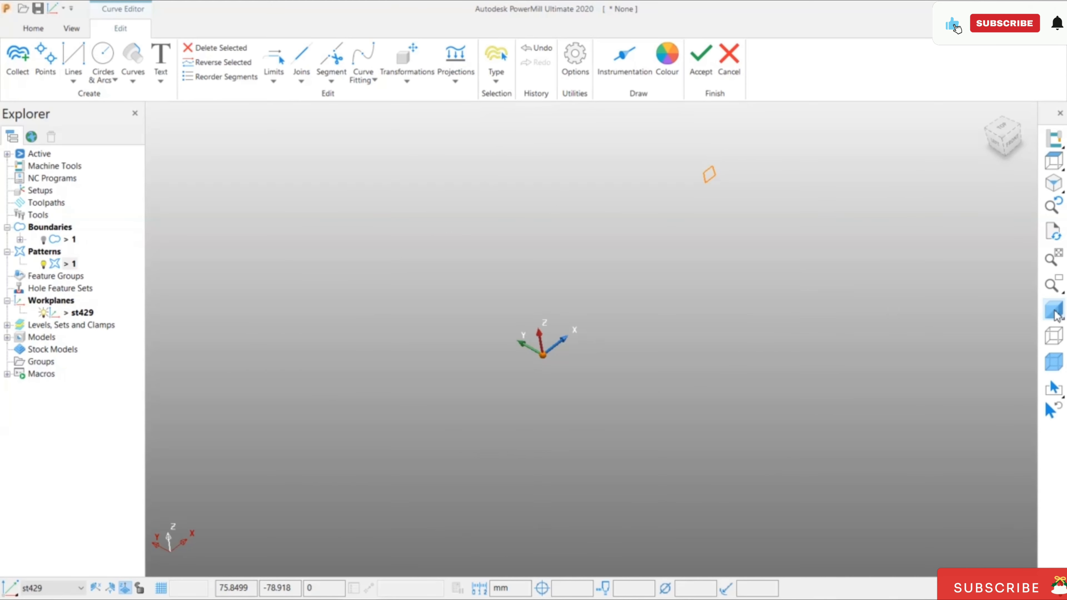
{"action": "left_click", "coordinate": [884, 310]}
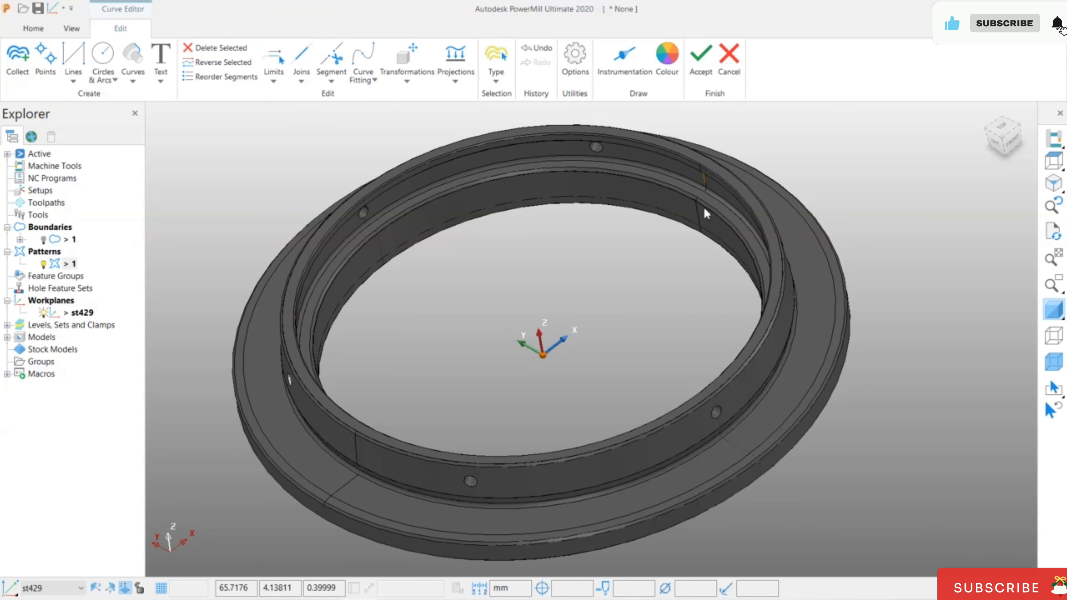
{"action": "left_click", "coordinate": [729, 59]}
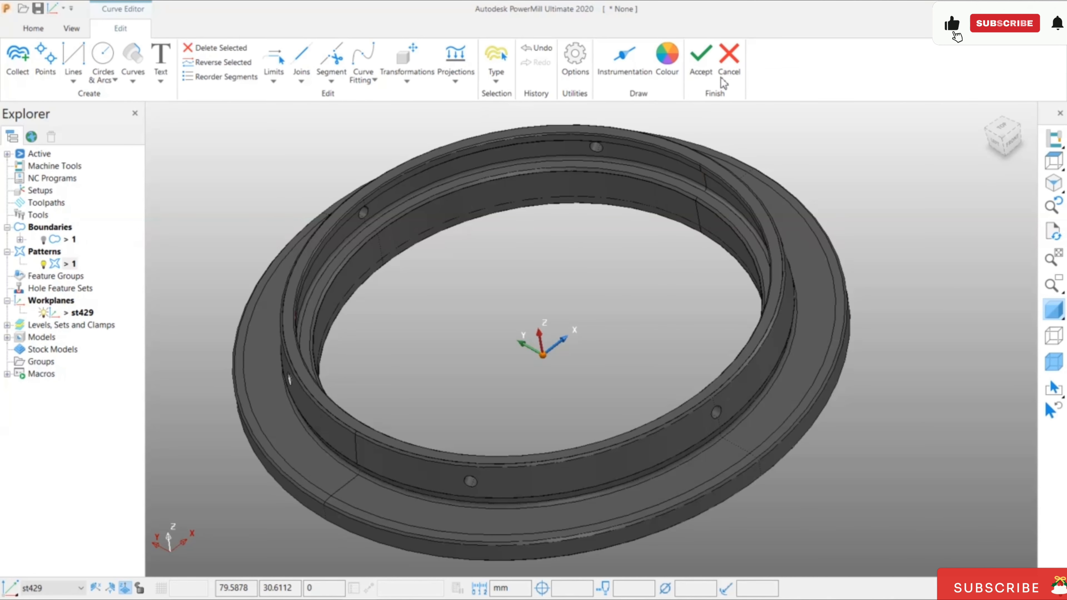
Reopen pattern 1 for curve editing and create a Spun Profile about Z with the cutting plane through the ring's full cross-section
{"action": "right_click", "coordinate": [53, 269]}
{"action": "left_click", "coordinate": [185, 248]}
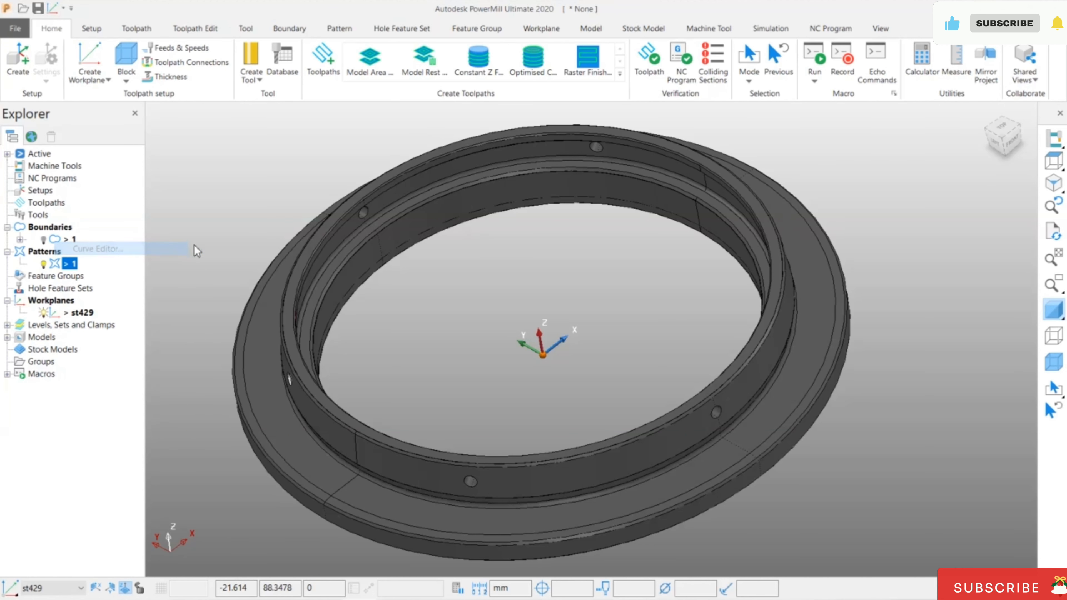
{"action": "scroll", "coordinate": [588, 290], "scroll_direction": "down", "scroll_amount": 3}
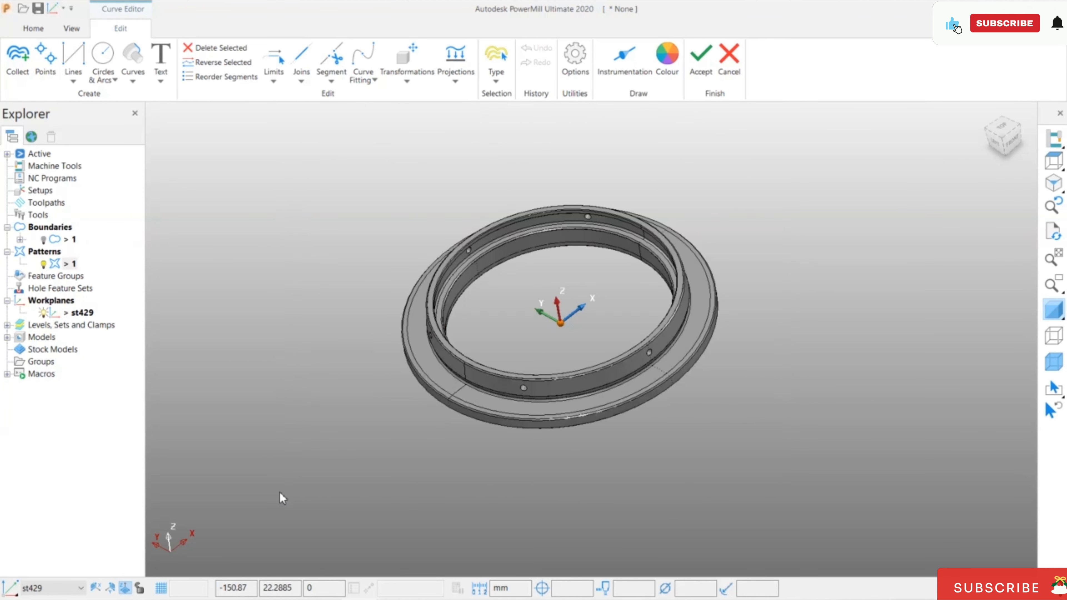
{"action": "left_click", "coordinate": [133, 55]}
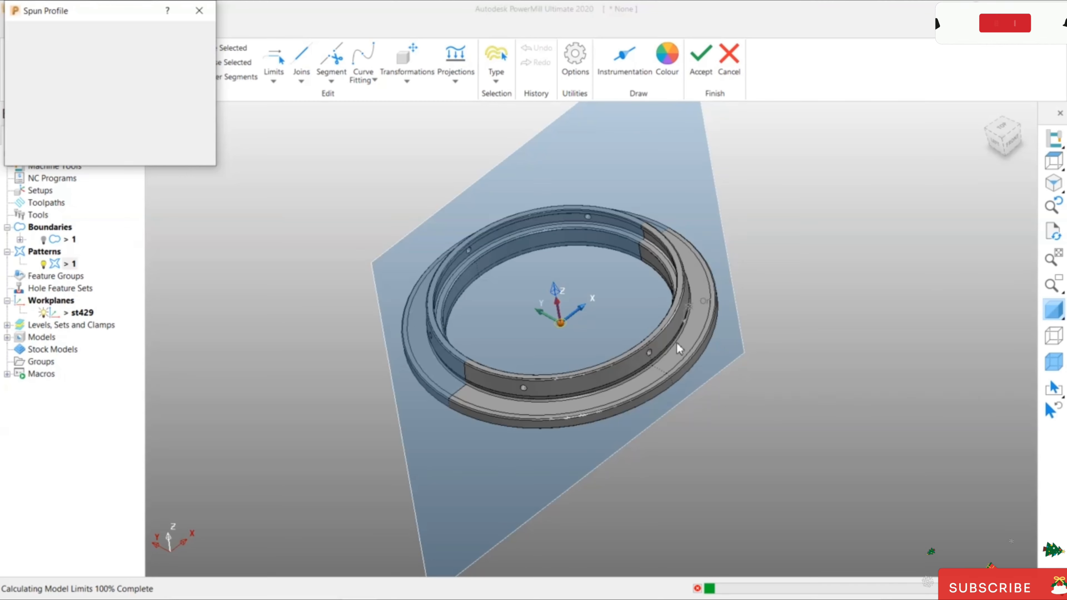
{"action": "middle_click_drag", "start_coordinate": [355, 346], "coordinate": [340, 317]}
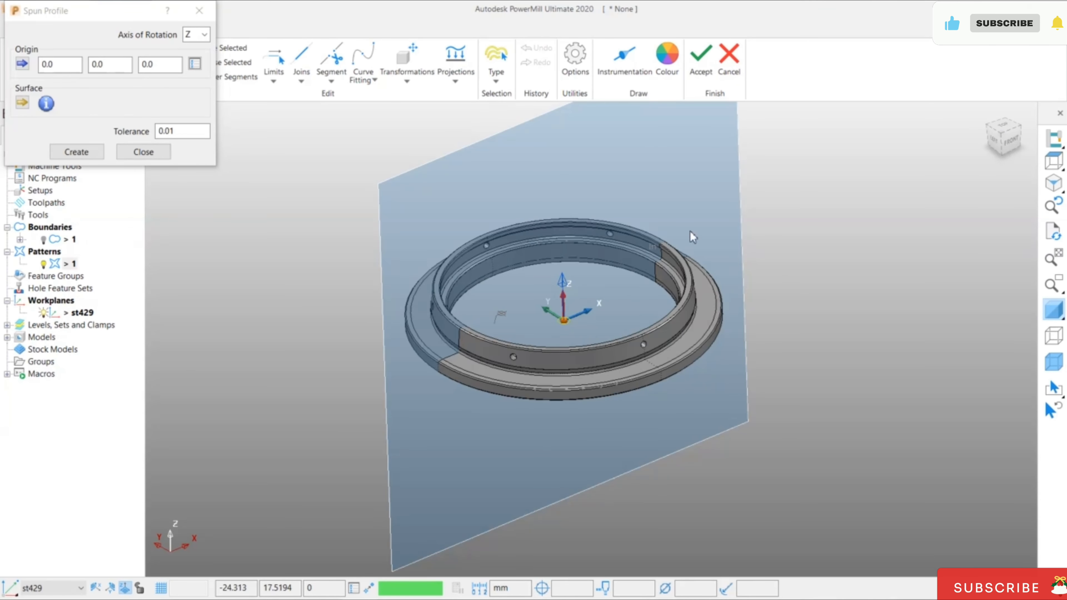
{"action": "scroll", "coordinate": [597, 227], "scroll_direction": "up", "scroll_amount": 2}
{"action": "scroll", "coordinate": [596, 228], "scroll_direction": "down", "scroll_amount": 1}
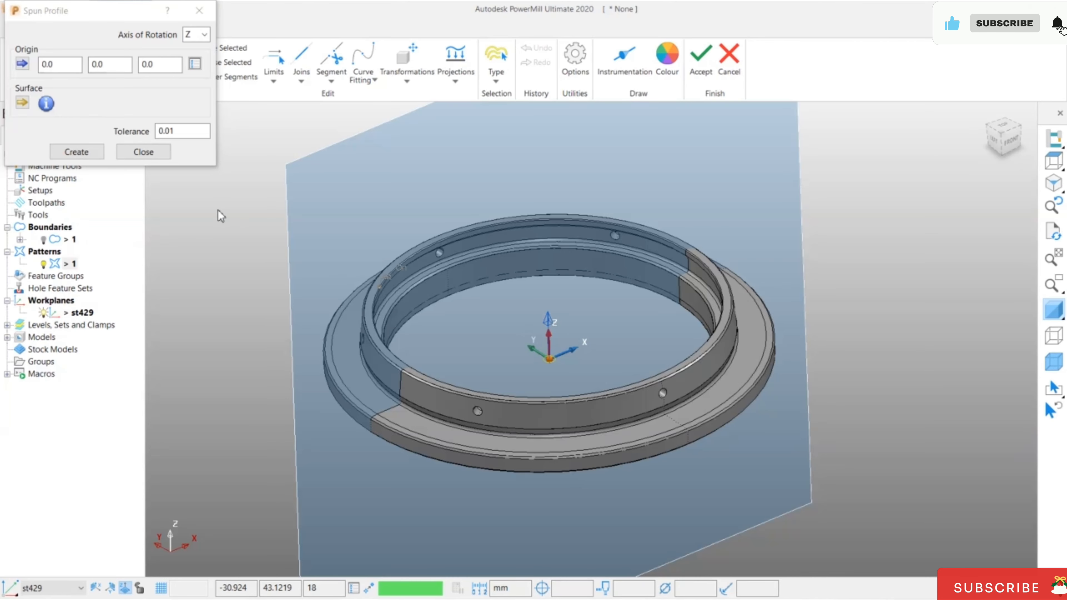
{"action": "left_click", "coordinate": [86, 153]}
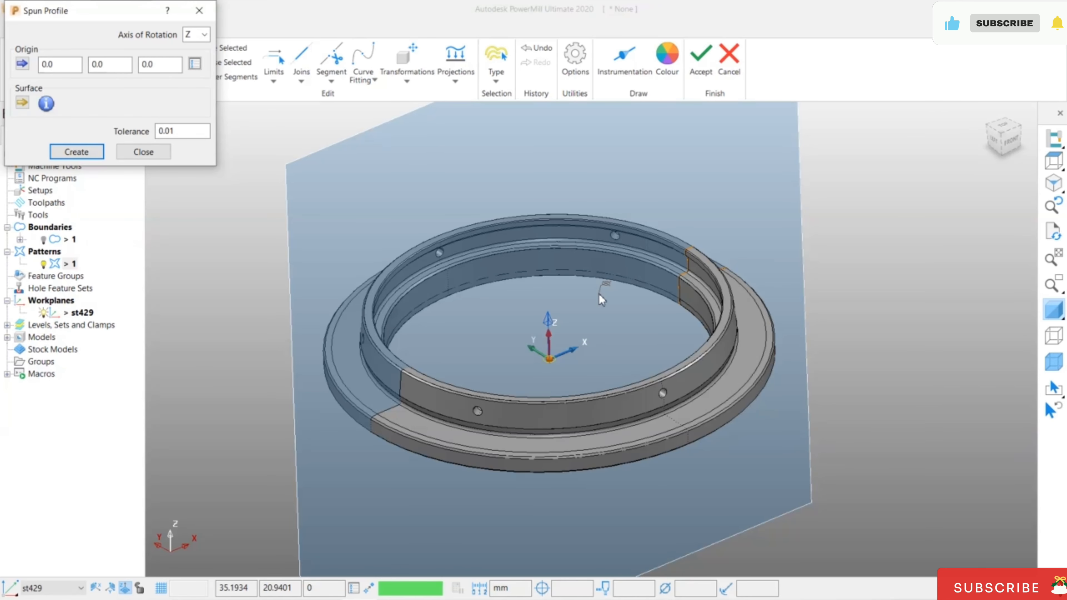
{"action": "left_click", "coordinate": [155, 152]}
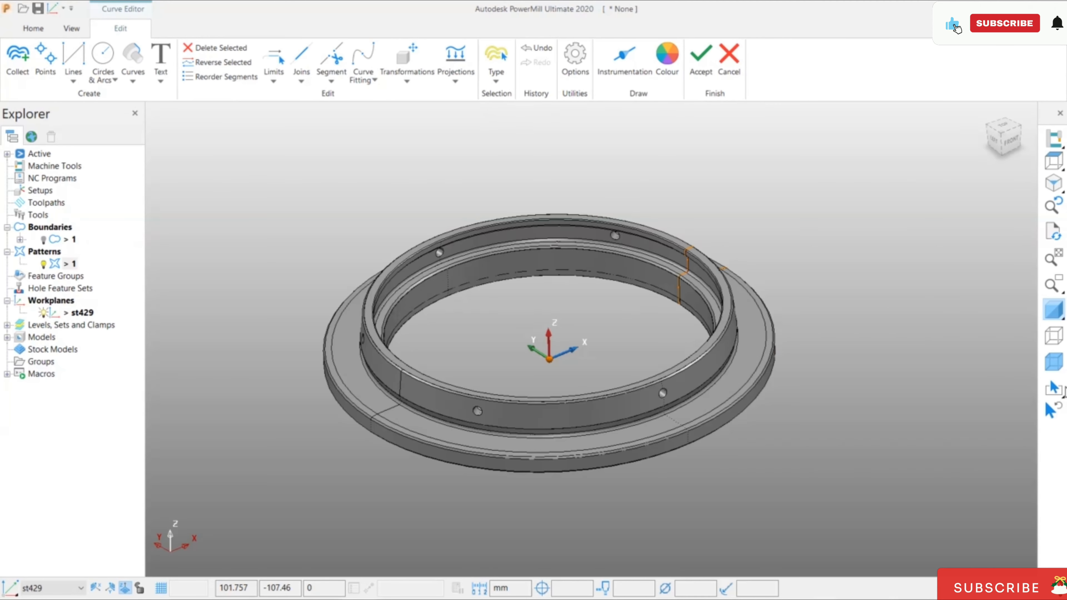
Inspect the profile curve with the shaded model hidden, accept the curve edits and shade the model again
{"action": "left_click", "coordinate": [1052, 311]}
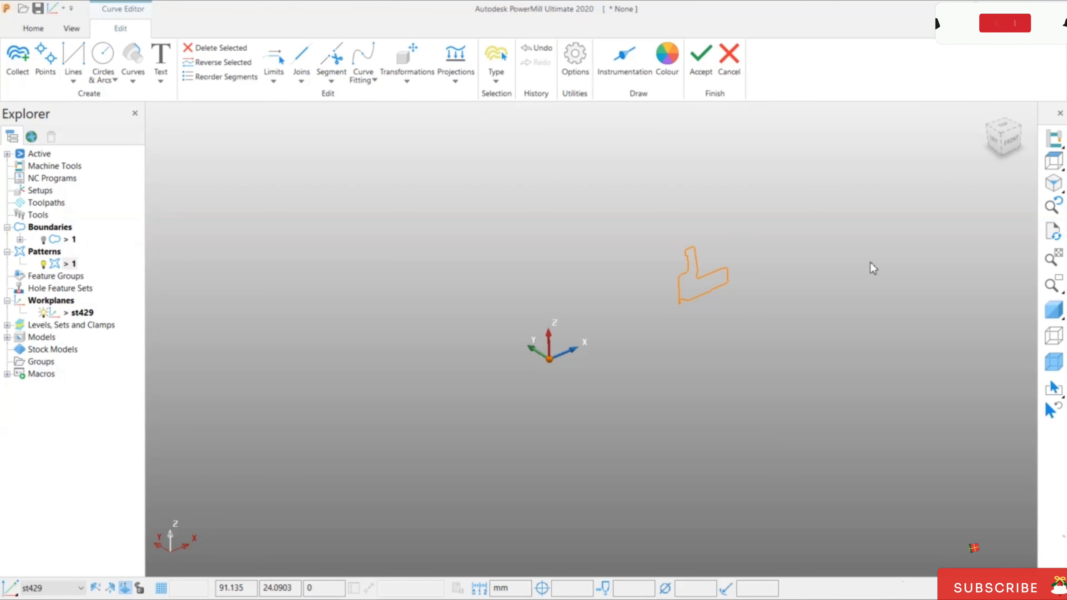
{"action": "left_click", "coordinate": [701, 59]}
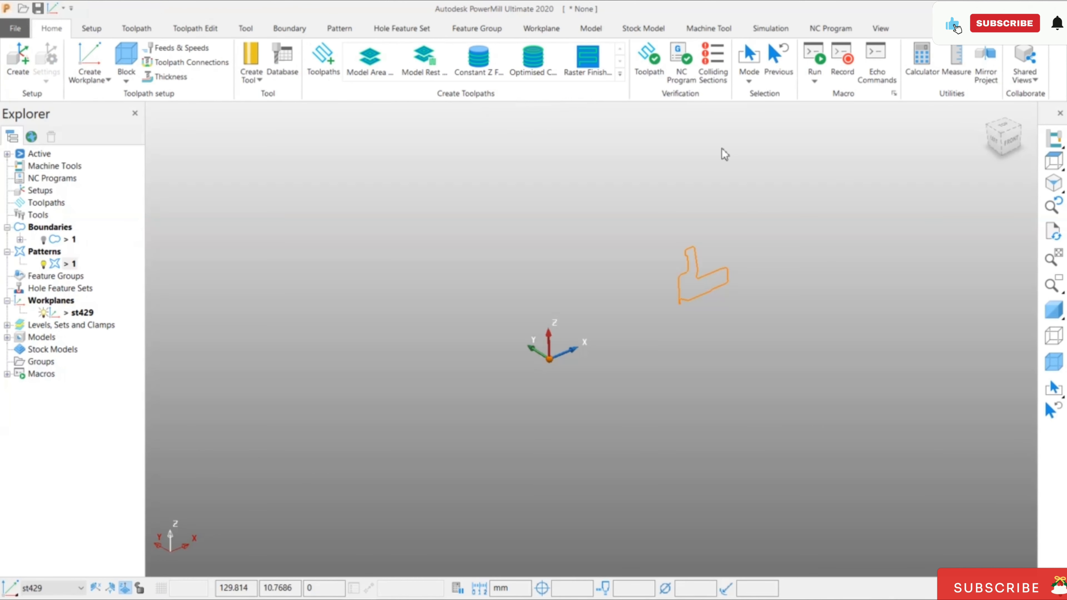
{"action": "left_click", "coordinate": [1051, 315]}
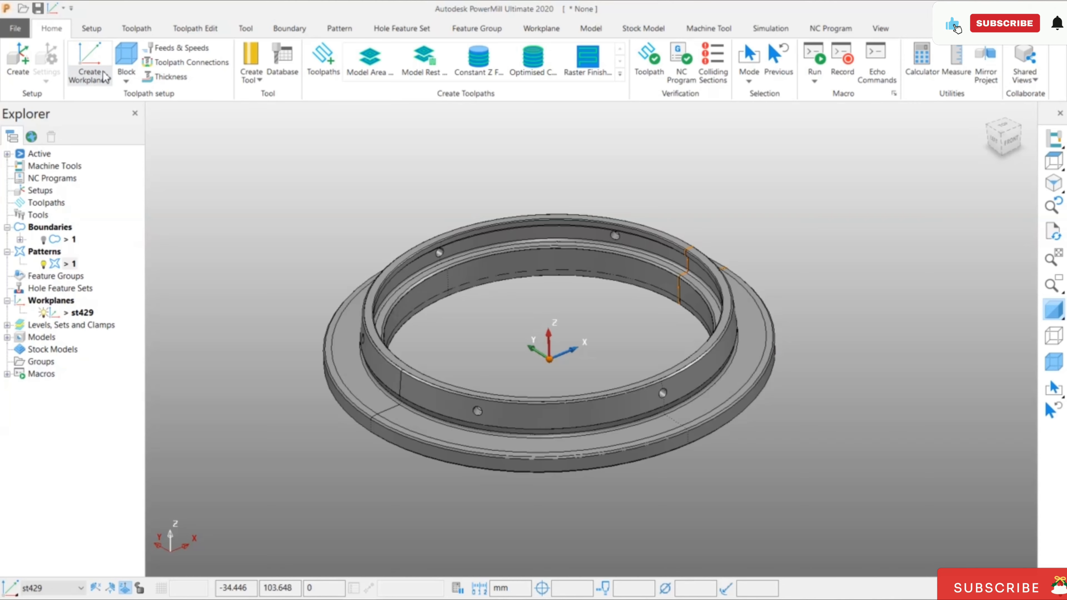
Define the block by Spun Pattern in the active workplane and turn on its drawing
{"action": "left_click", "coordinate": [126, 59]}
{"action": "left_click", "coordinate": [210, 89]}
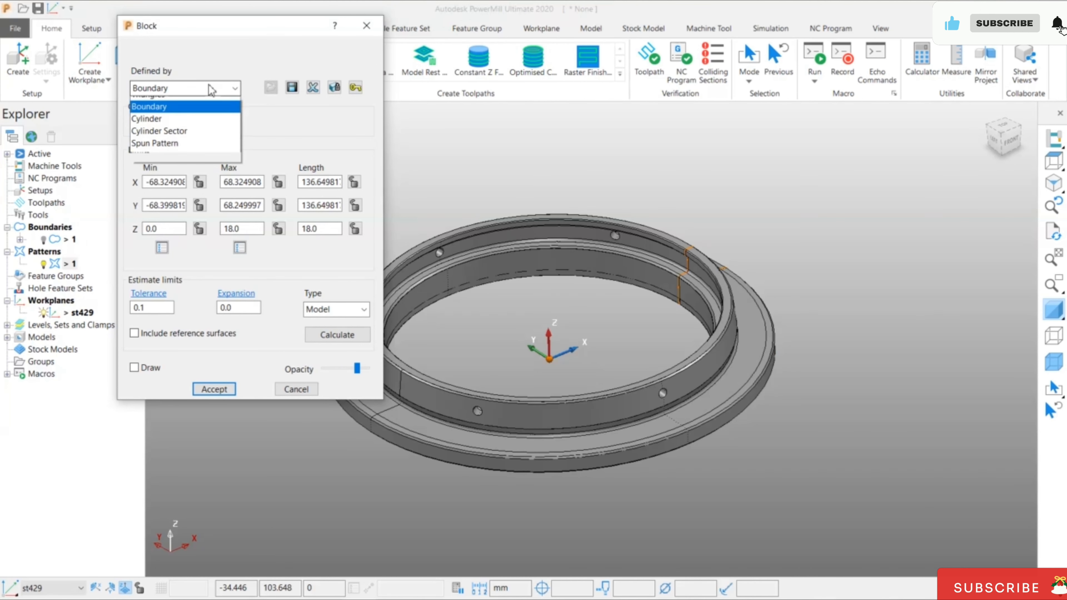
{"action": "left_click", "coordinate": [176, 174]}
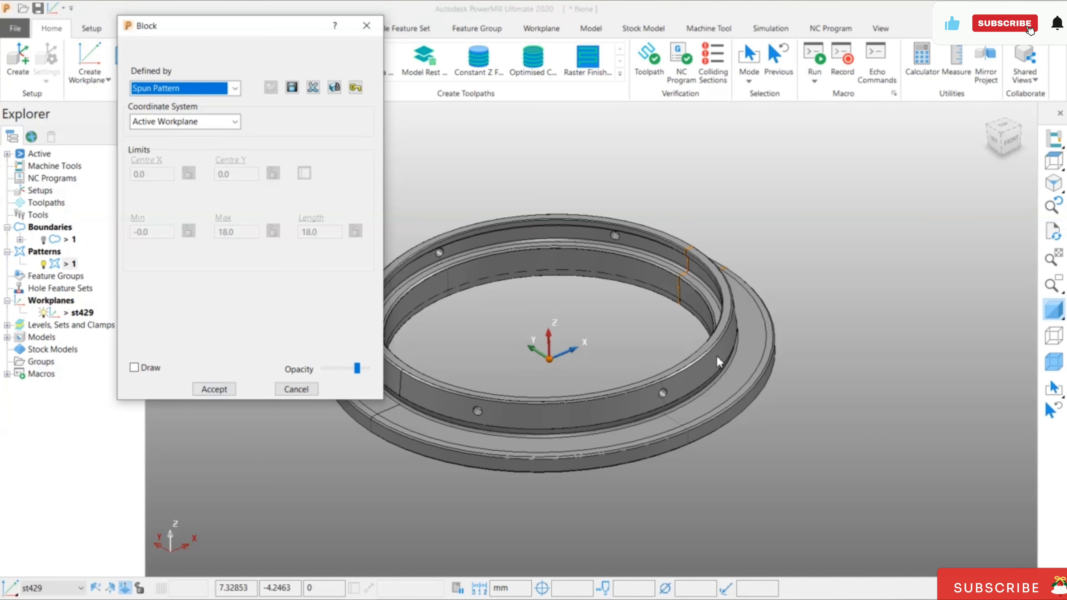
{"action": "left_click", "coordinate": [133, 368]}
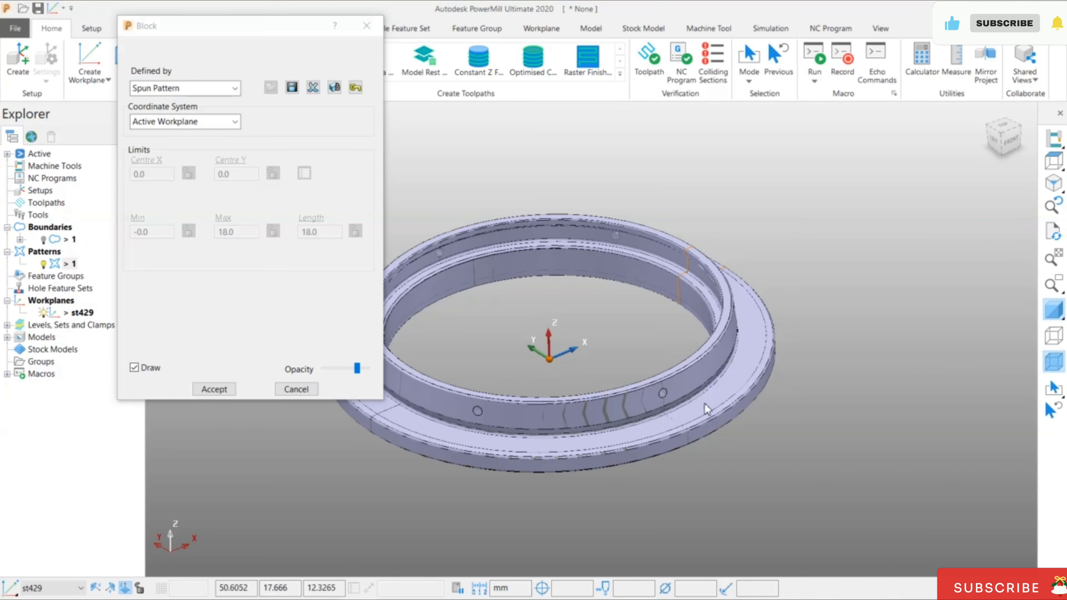
Raise the block's opacity to maximum, hide the shaded model and inspect the spun block from several angles
{"action": "mouse_move", "coordinate": [358, 369]}
{"action": "left_mouse_down"}
{"action": "mouse_move", "coordinate": [339, 370]}
{"action": "mouse_move", "coordinate": [368, 368]}
{"action": "left_mouse_up"}
{"action": "left_click", "coordinate": [1054, 312]}
{"action": "middle_click_drag", "start_coordinate": [609, 320], "coordinate": [861, 278]}
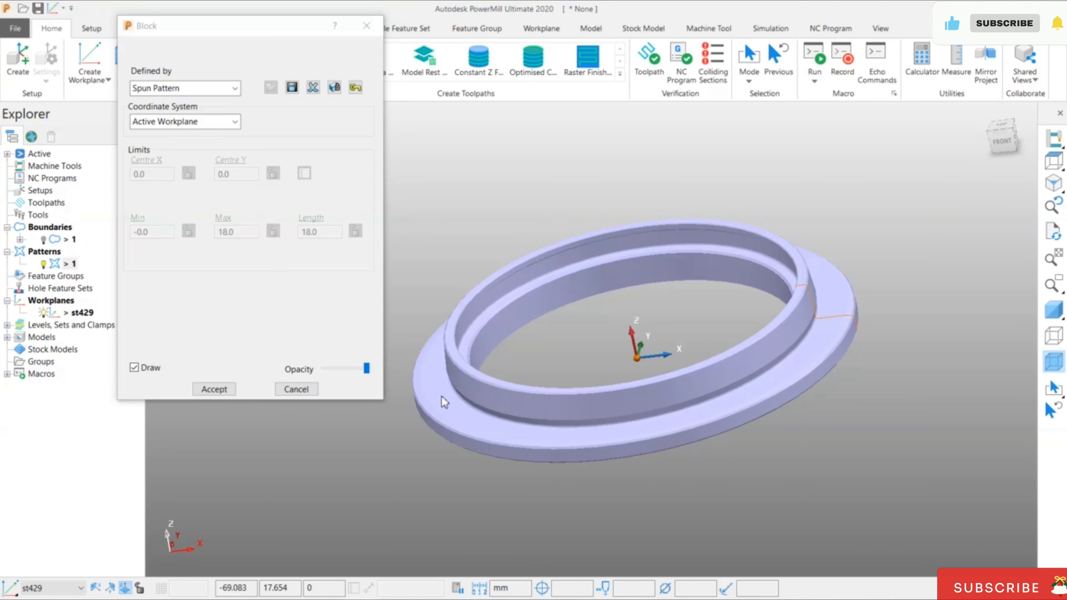
{"action": "middle_click_drag", "start_coordinate": [489, 357], "coordinate": [604, 367]}
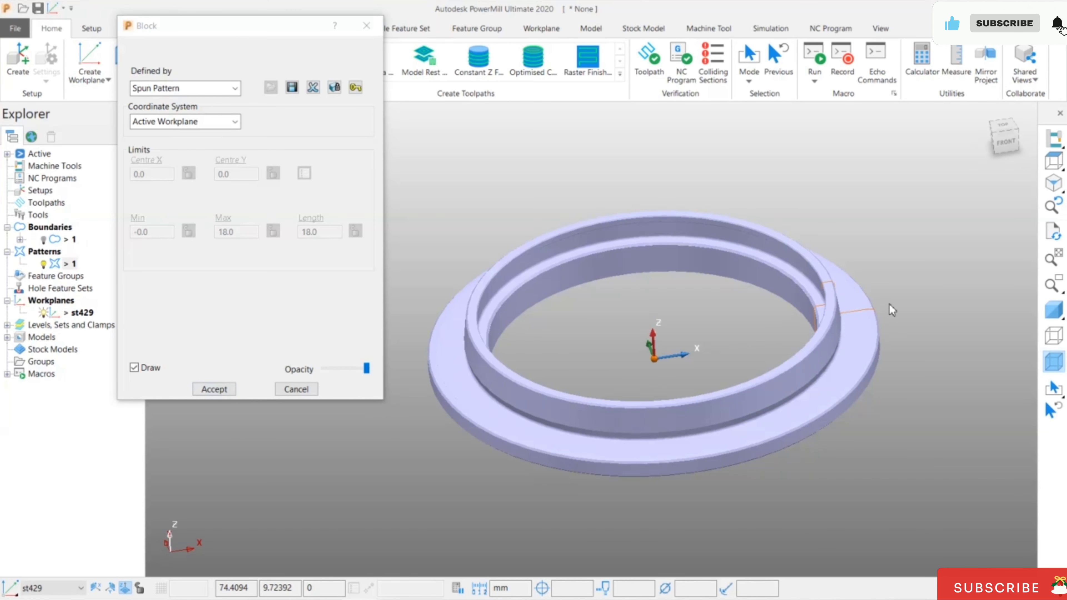
{"action": "scroll", "coordinate": [890, 305], "scroll_direction": "down", "scroll_amount": 1}
{"action": "scroll", "coordinate": [890, 307], "scroll_direction": "up", "scroll_amount": 2}
{"action": "scroll", "coordinate": [886, 321], "scroll_direction": "down", "scroll_amount": 1}
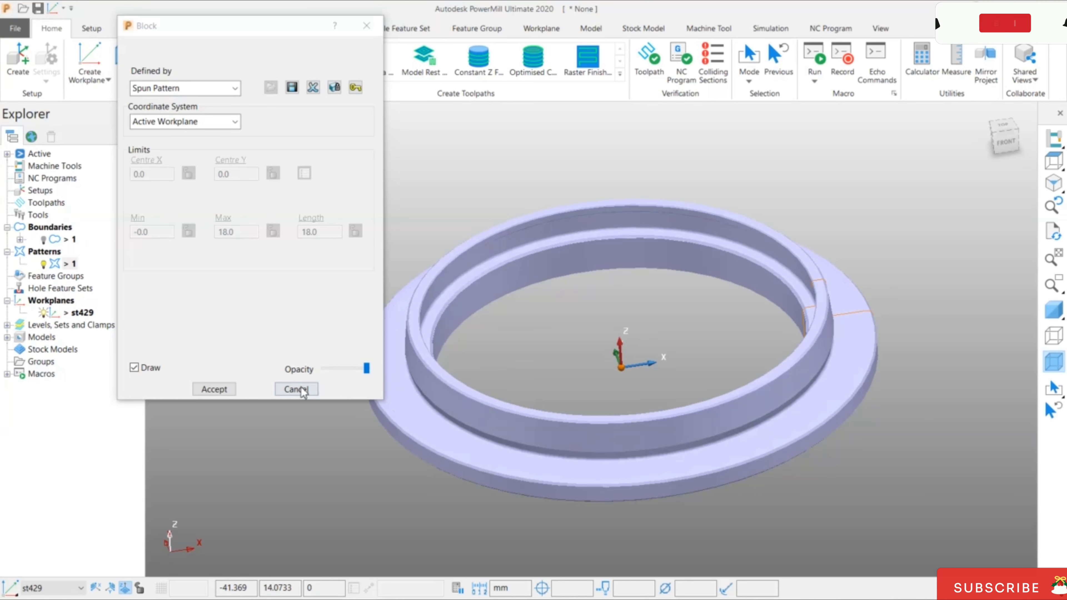
Define the block by Spun Pattern Sector with an azimuth end of 270 and inspect the cut ends
{"action": "left_click", "coordinate": [233, 89]}
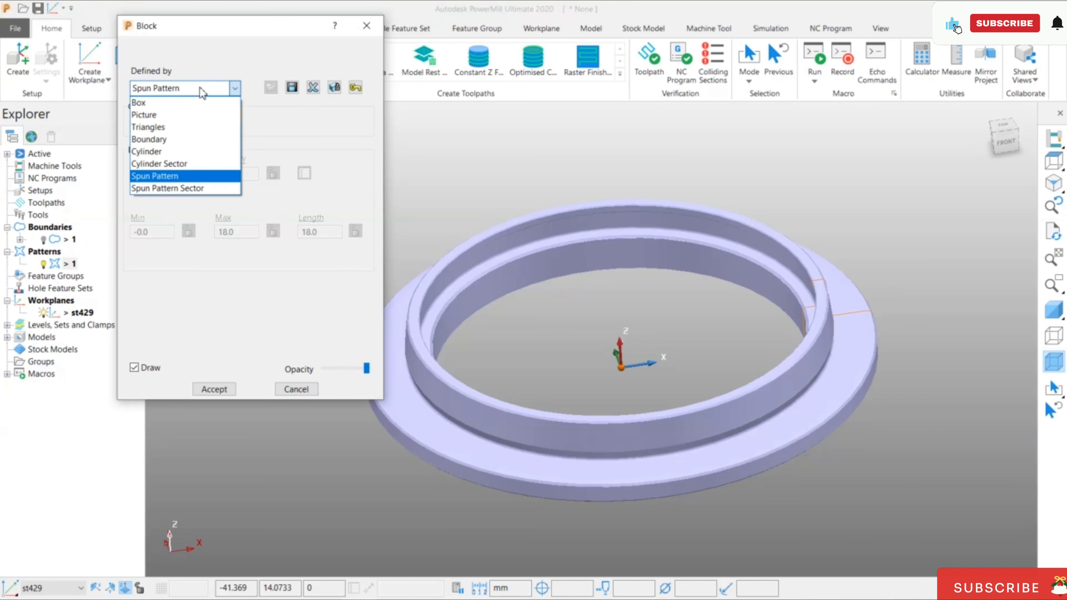
{"action": "left_click", "coordinate": [175, 189]}
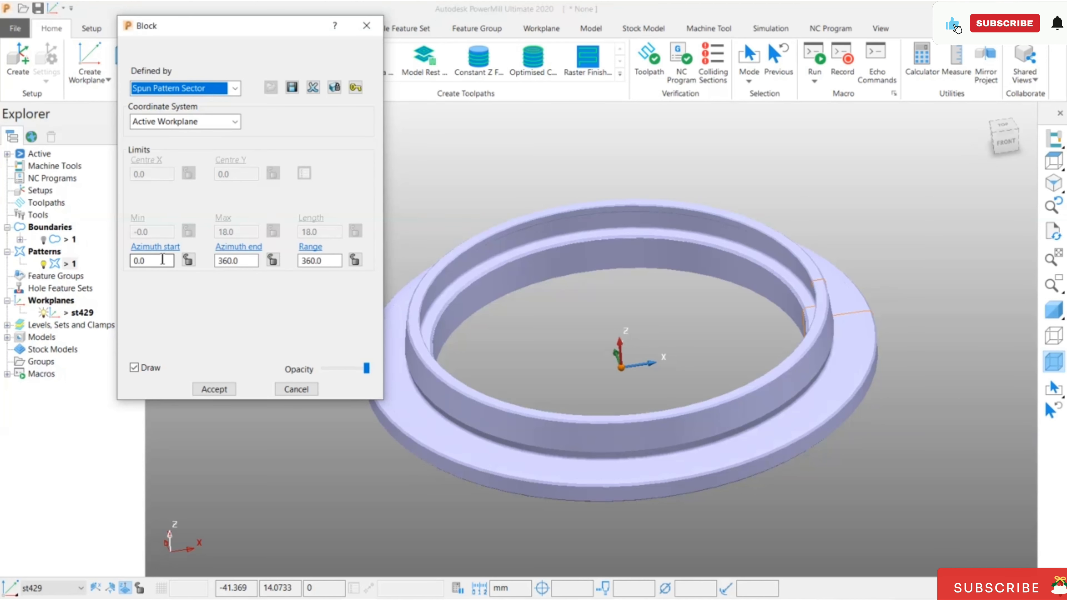
{"action": "left_click_drag", "start_coordinate": [239, 262], "coordinate": [219, 272]}
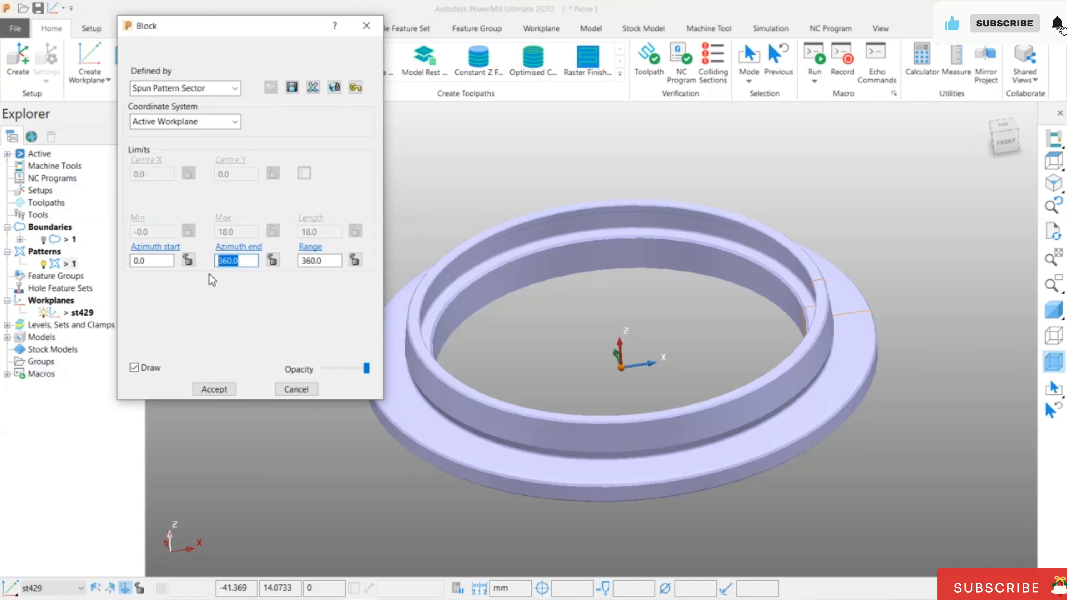
{"action": "type", "text": "270"}
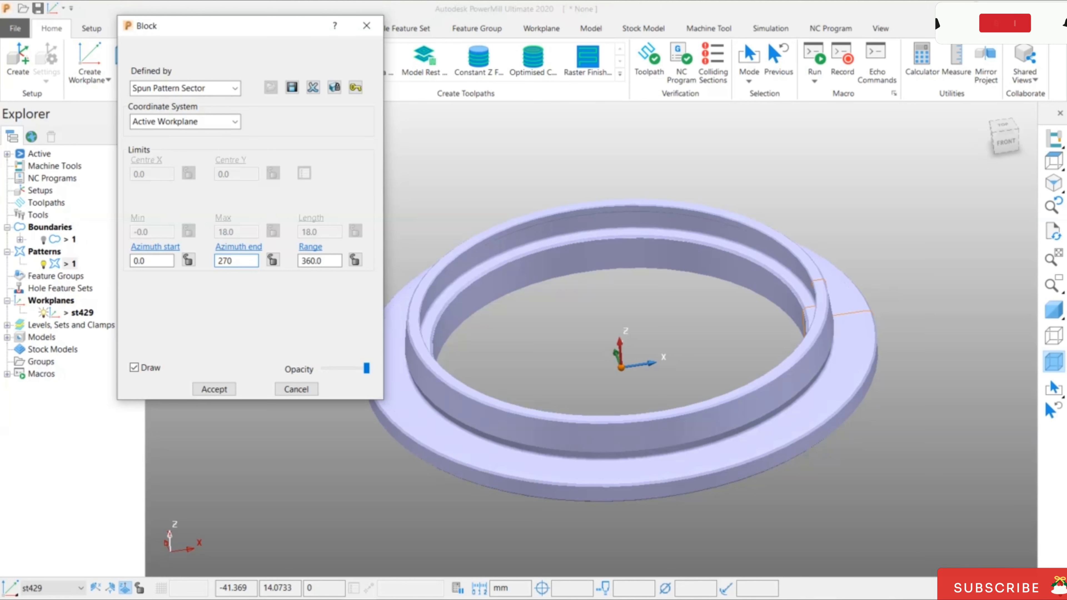
{"action": "key", "text": "Return"}
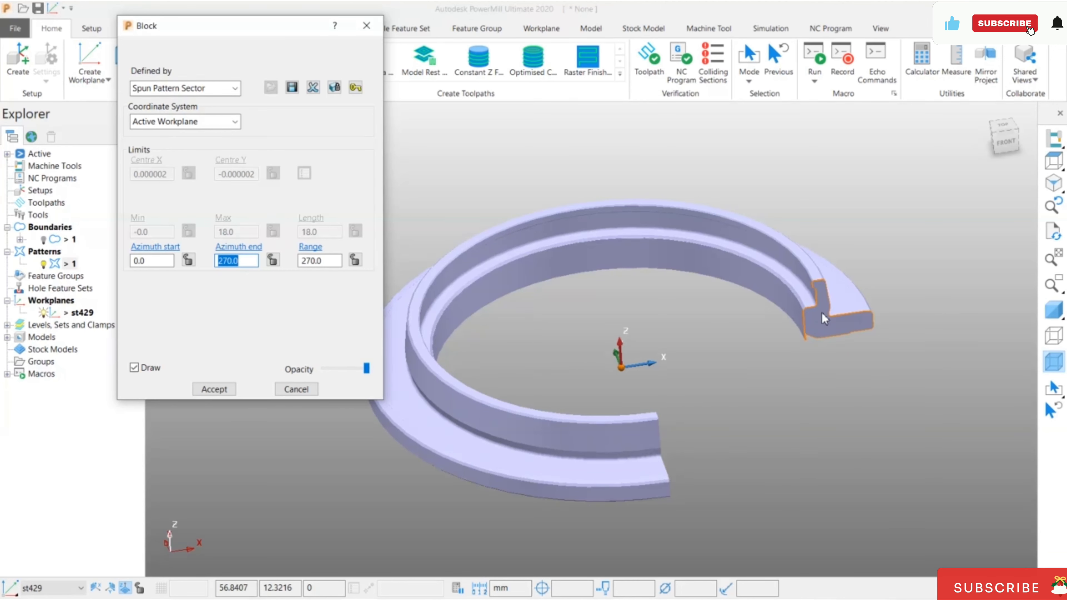
{"action": "middle_click_drag", "start_coordinate": [687, 466], "coordinate": [549, 479]}
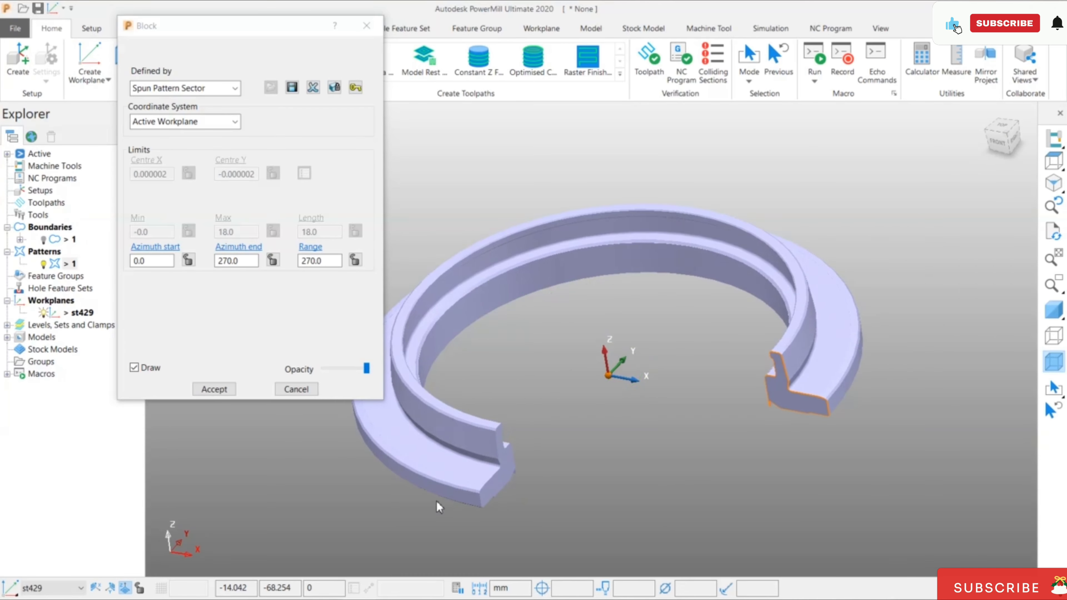
{"action": "scroll", "coordinate": [436, 501], "scroll_direction": "up", "scroll_amount": 2}
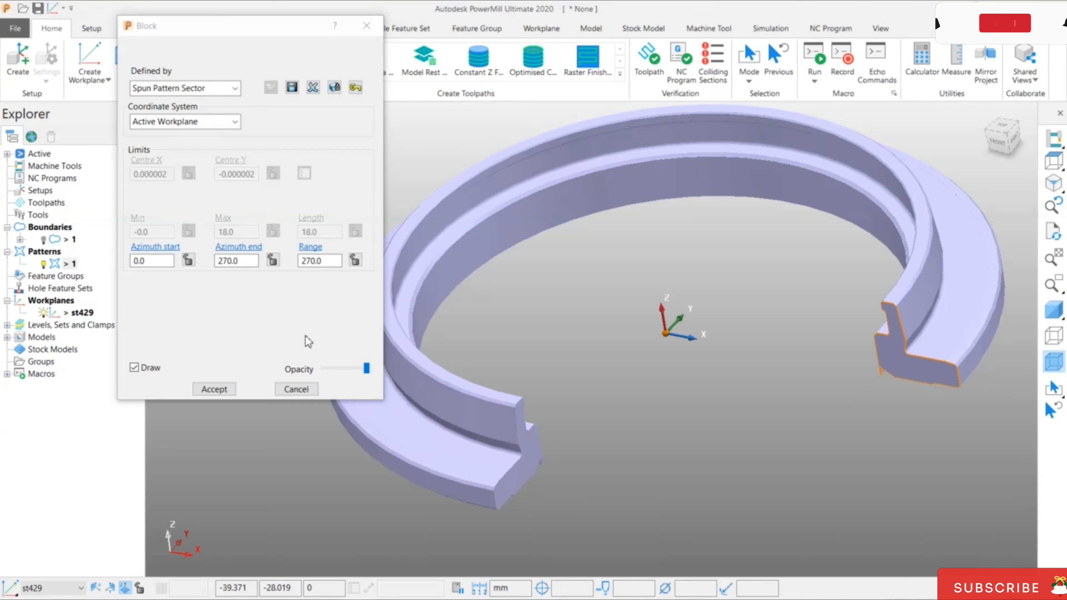
Switch the block definition back to Spun Pattern and accept the full ring block
{"action": "left_click", "coordinate": [208, 90]}
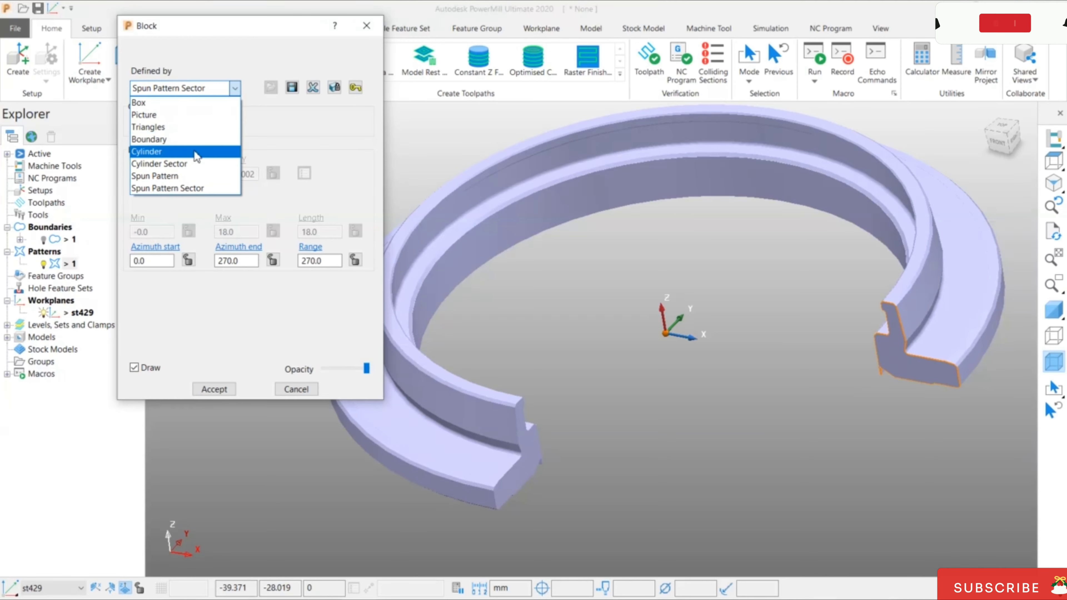
{"action": "left_click", "coordinate": [190, 176]}
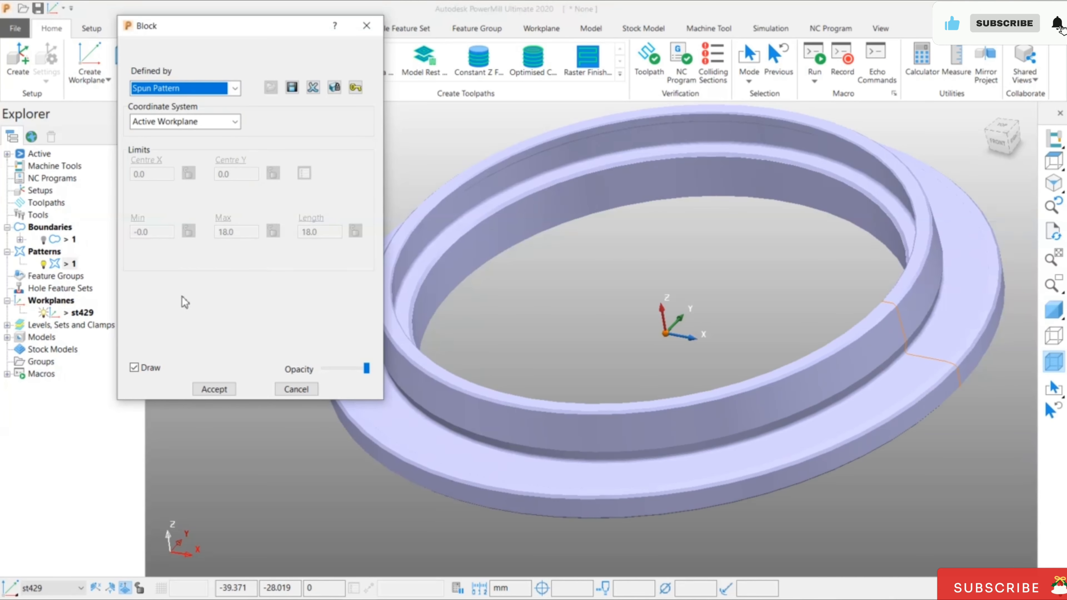
{"action": "left_click", "coordinate": [214, 389]}
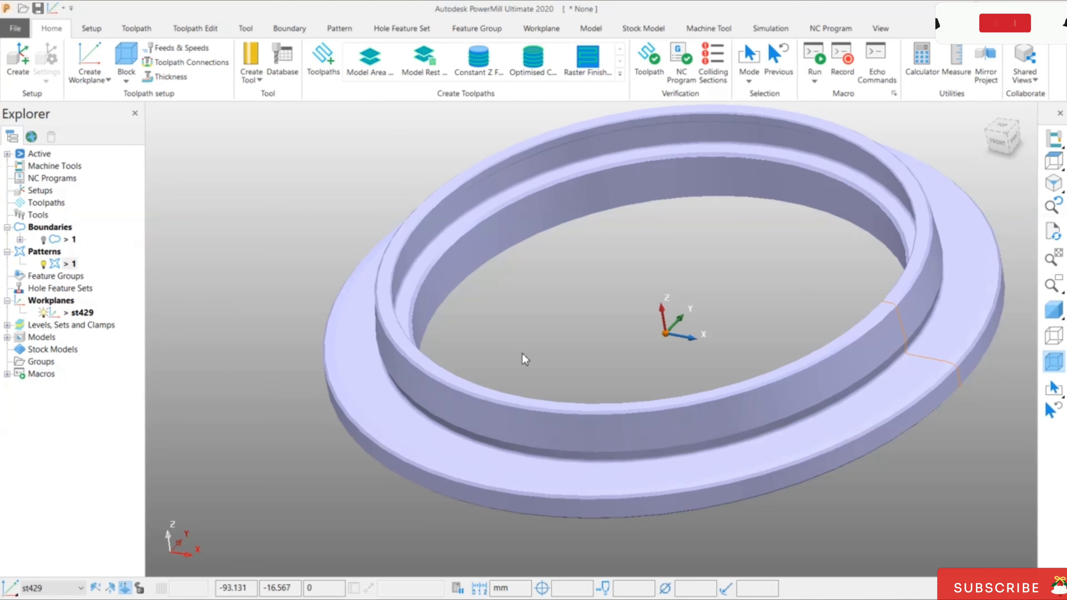
Orbit the accepted full ring block and turn the shaded model display back on
{"action": "middle_click_drag", "start_coordinate": [524, 358], "coordinate": [661, 363]}
{"action": "left_click", "coordinate": [1051, 312]}
{"action": "middle_click_drag", "start_coordinate": [823, 372], "coordinate": [500, 357]}
Switch the block definition to Triangles in the active workplane
{"action": "left_click", "coordinate": [127, 59]}
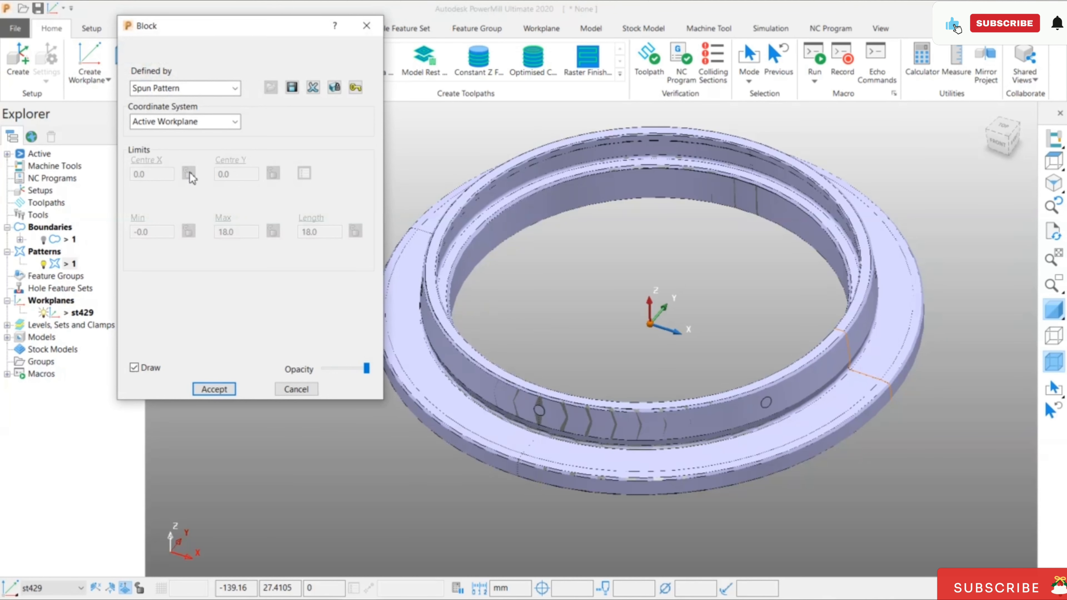
{"action": "left_click", "coordinate": [209, 90]}
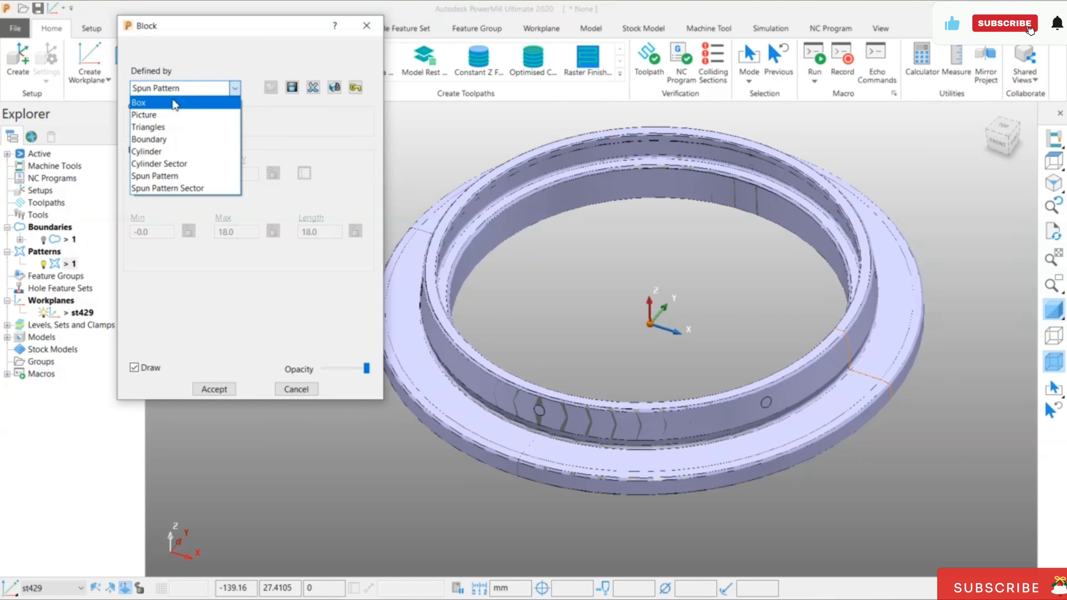
{"action": "left_click", "coordinate": [182, 127]}
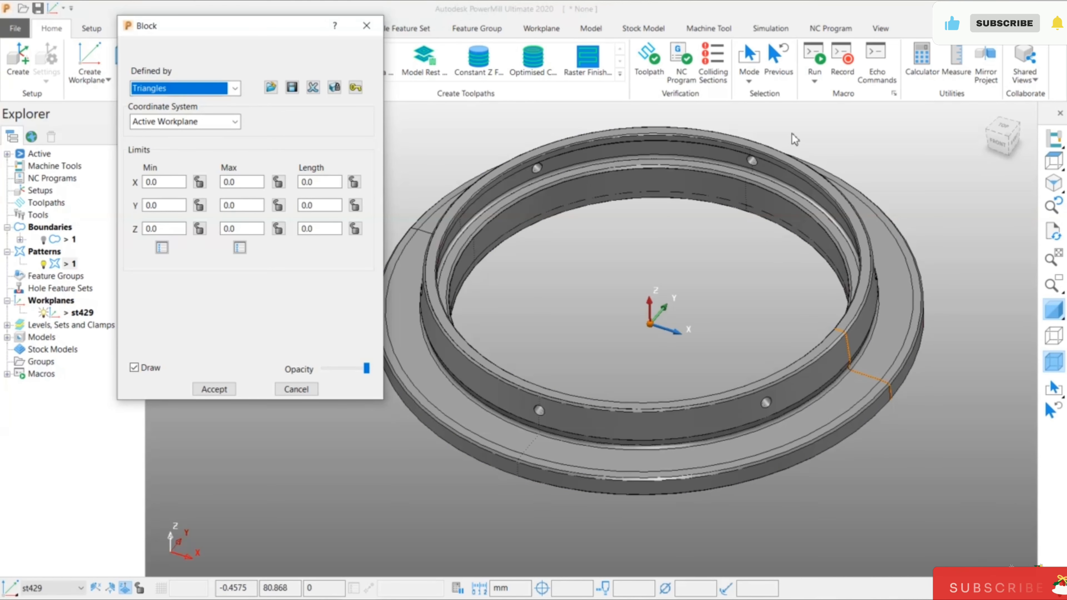
{"action": "scroll", "coordinate": [793, 137], "scroll_direction": "down", "scroll_amount": 2}
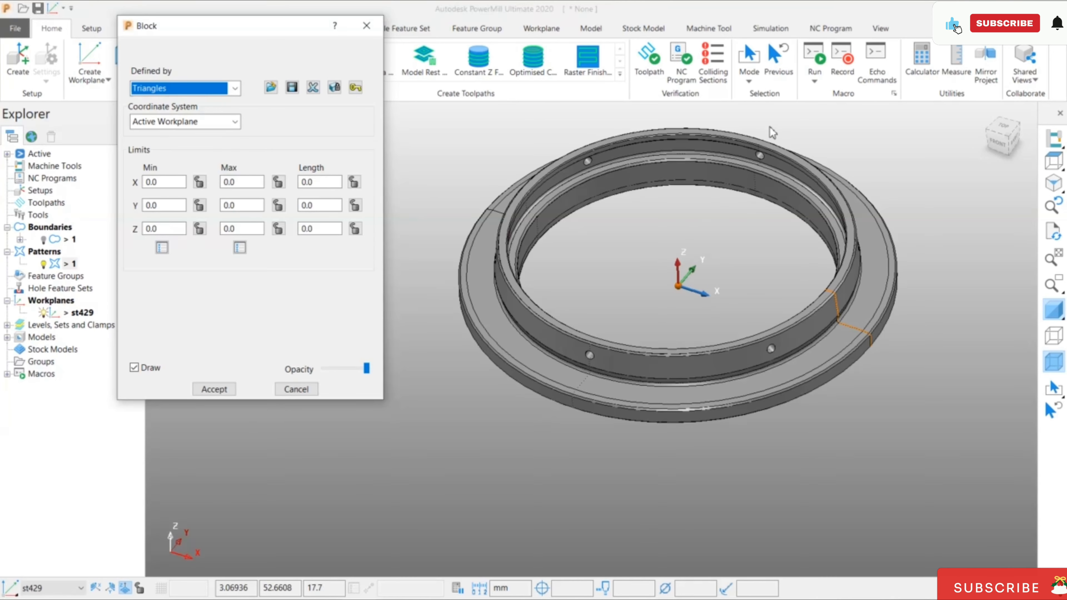
{"action": "scroll", "coordinate": [771, 131], "scroll_direction": "up", "scroll_amount": 2}
{"action": "scroll", "coordinate": [772, 131], "scroll_direction": "down", "scroll_amount": 1}
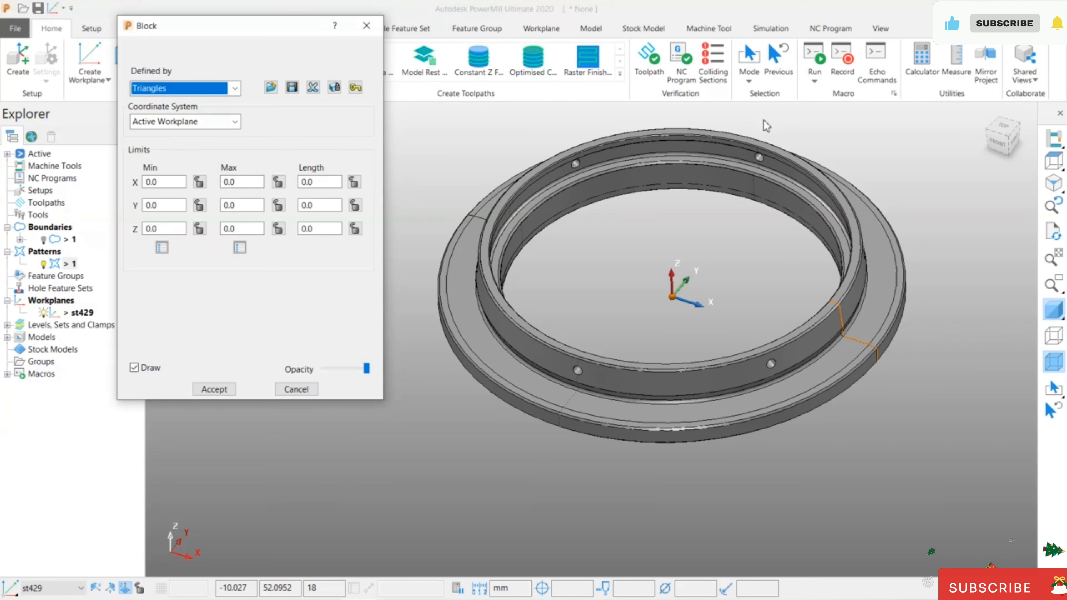
{"action": "scroll", "coordinate": [770, 119], "scroll_direction": "down", "scroll_amount": 1}
{"action": "scroll", "coordinate": [769, 113], "scroll_direction": "up", "scroll_amount": 3}
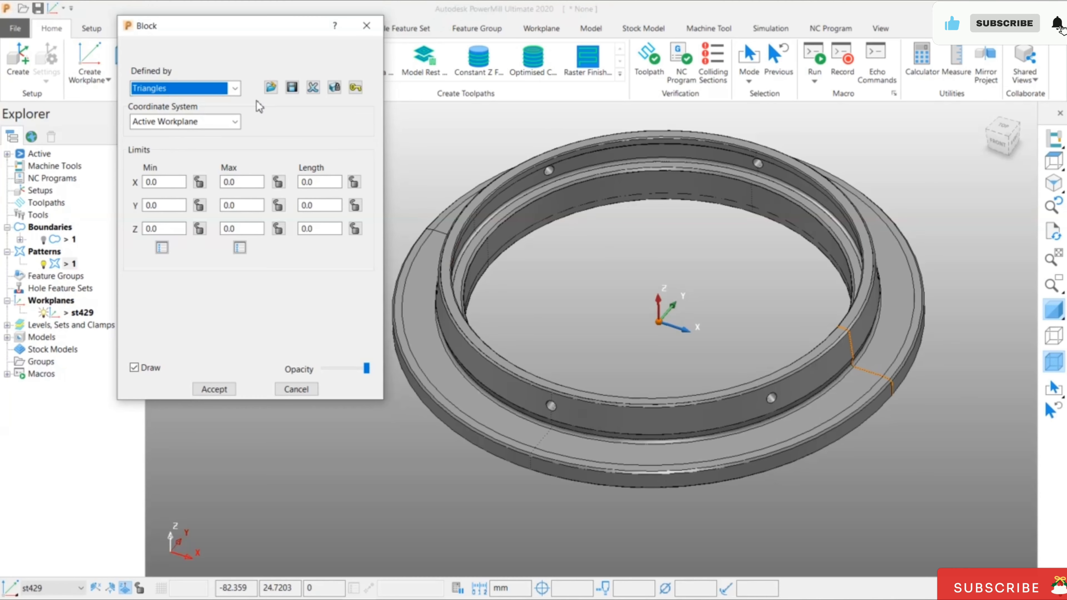
Review the file types available for opening a block from triangles and cancel the block changes
{"action": "left_click", "coordinate": [271, 87]}
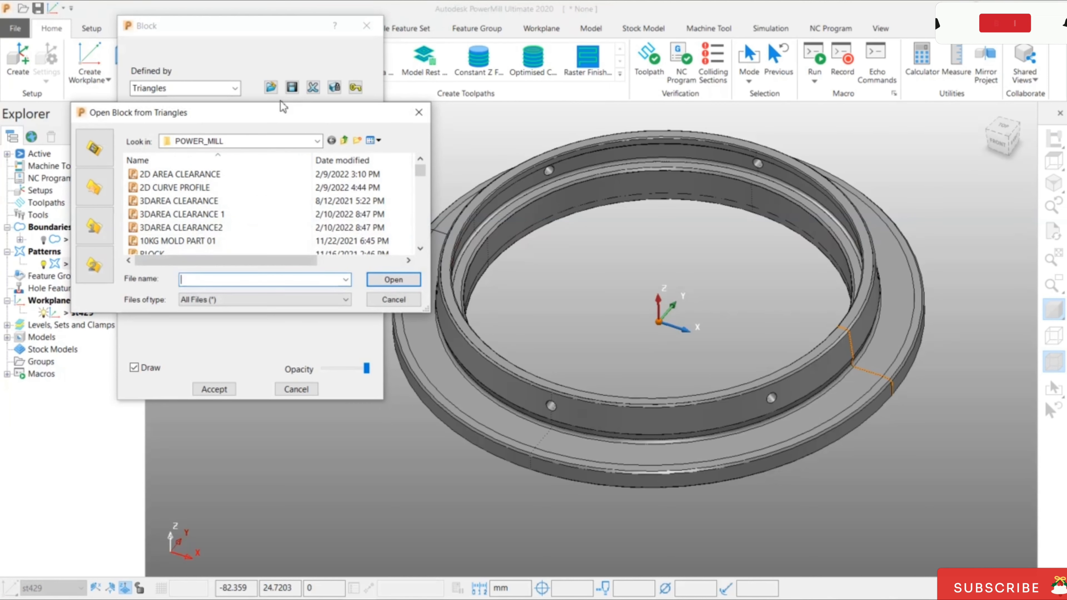
{"action": "left_click", "coordinate": [296, 299]}
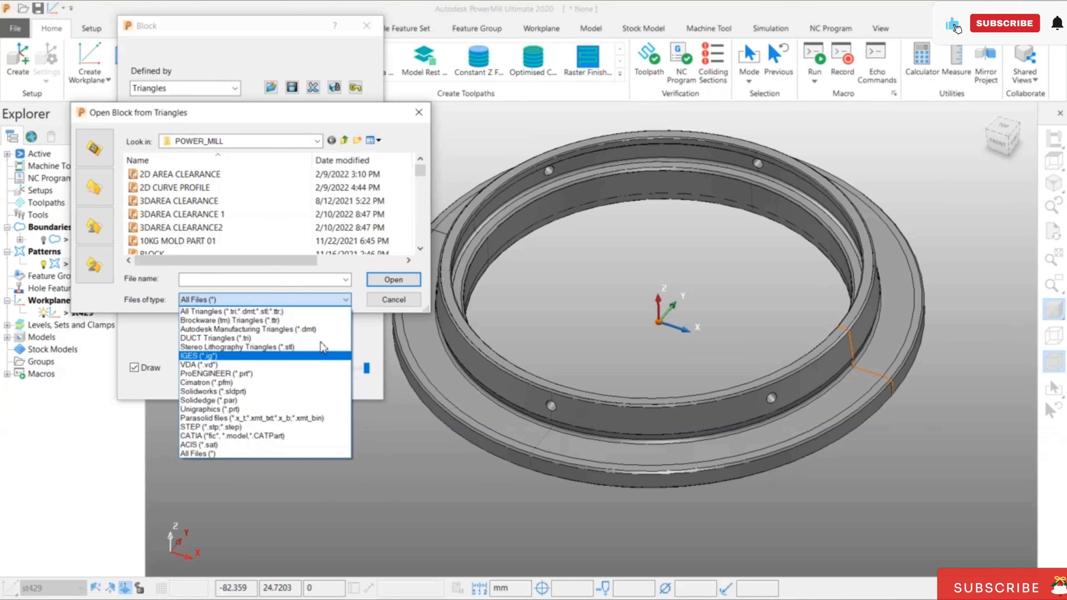
{"action": "left_click", "coordinate": [372, 299]}
{"action": "left_click", "coordinate": [380, 299]}
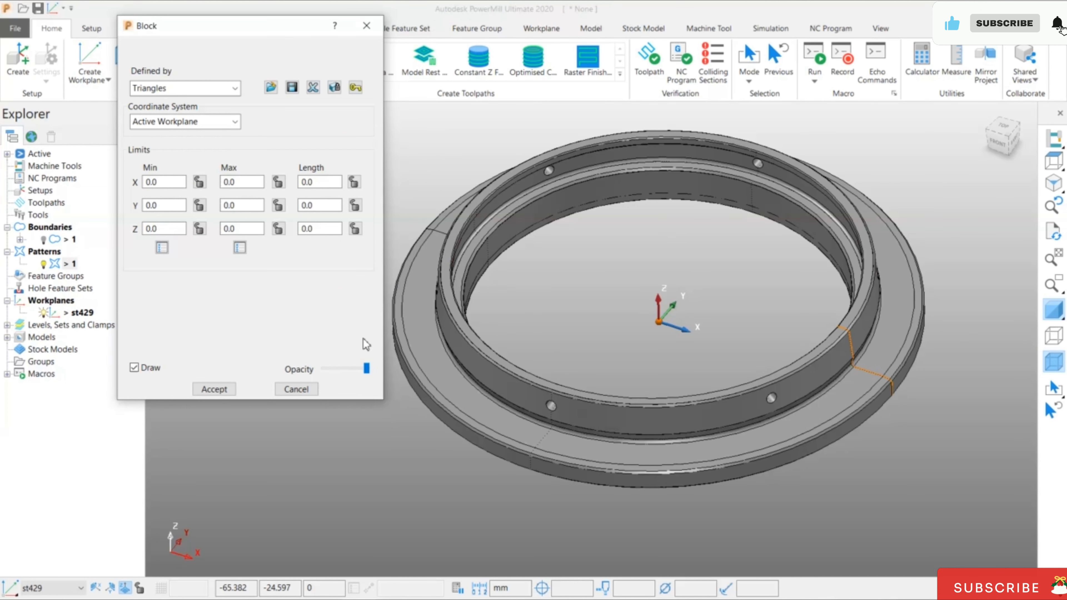
{"action": "left_click", "coordinate": [305, 393]}
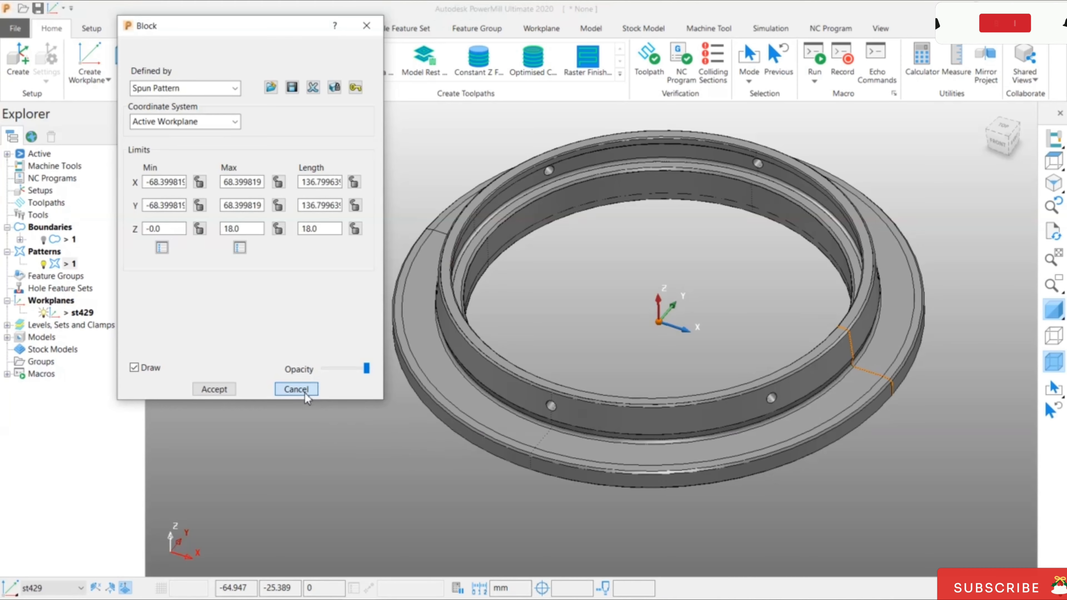
Close the current project without saving the changes
{"action": "left_click", "coordinate": [9, 31]}
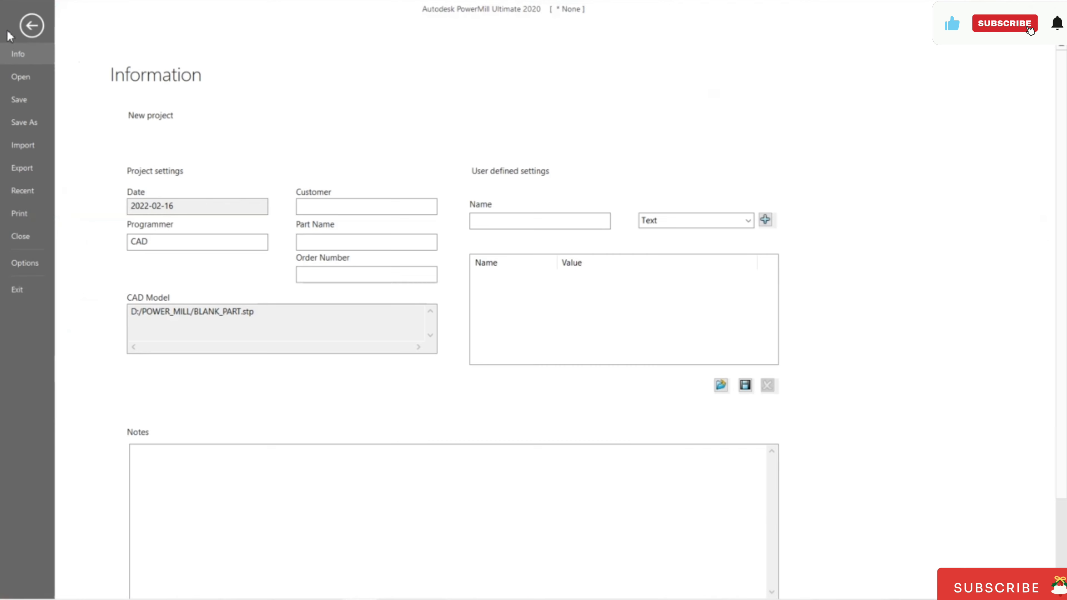
{"action": "left_click", "coordinate": [32, 238]}
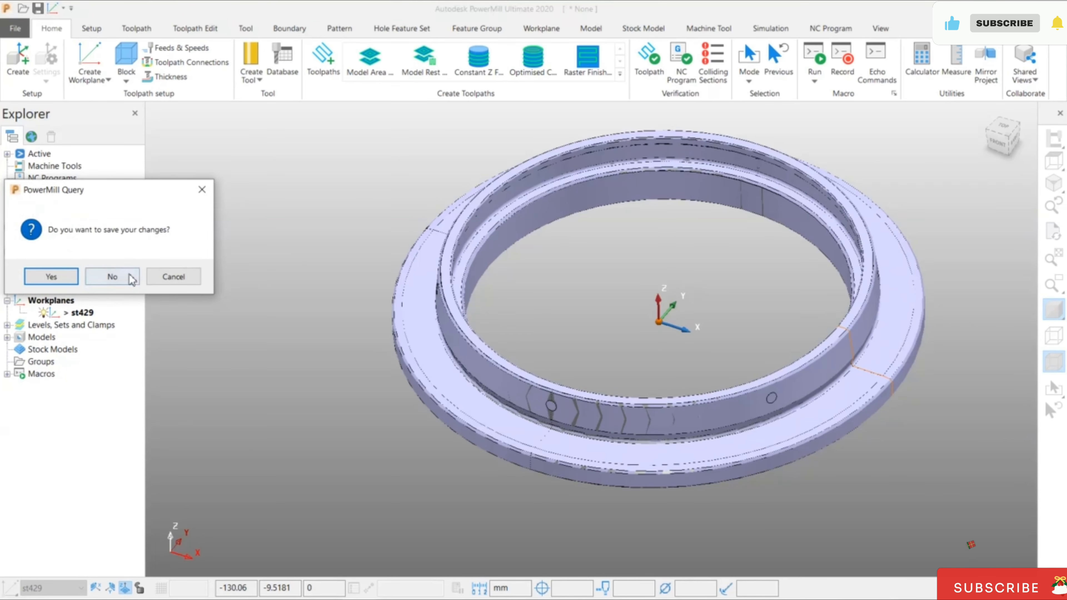
{"action": "left_click", "coordinate": [112, 276]}
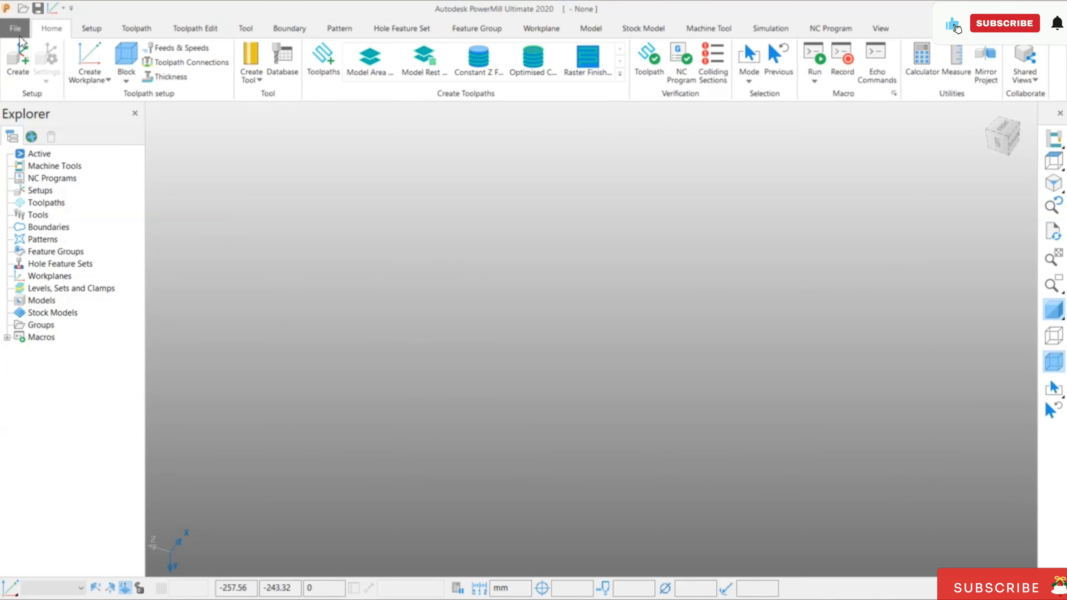
Import the model BLANK_PART.stp from the POWER_MILL folder and dismiss the translation information
{"action": "left_click", "coordinate": [19, 32]}
{"action": "left_click", "coordinate": [25, 145]}
{"action": "left_click", "coordinate": [148, 122]}
{"action": "left_click_drag", "start_coordinate": [706, 269], "coordinate": [707, 310]}
{"action": "left_click", "coordinate": [462, 304]}
{"action": "left_click", "coordinate": [676, 370]}
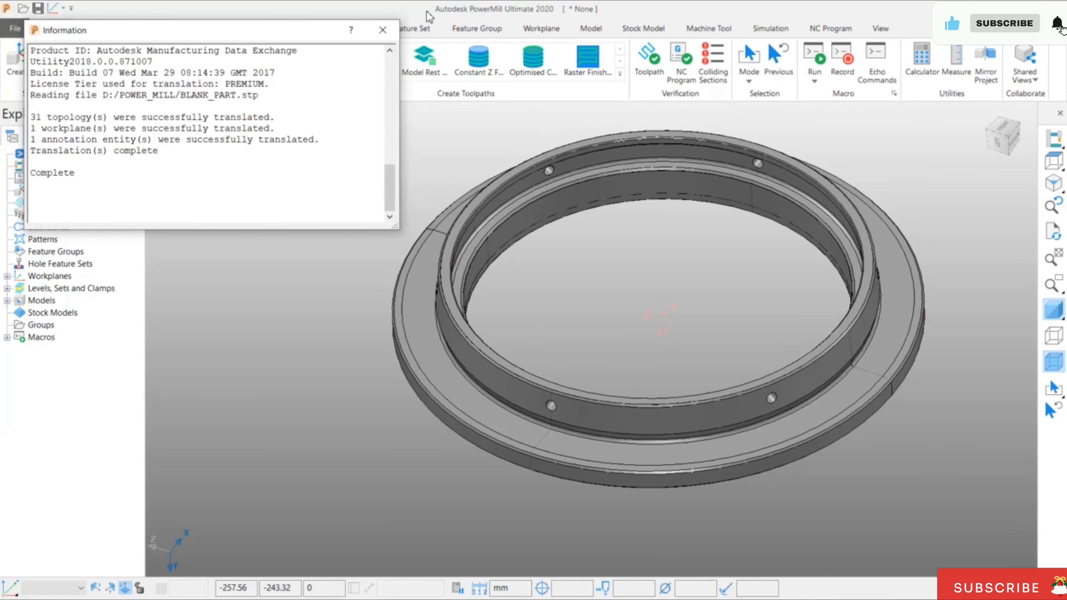
{"action": "left_click", "coordinate": [382, 30]}
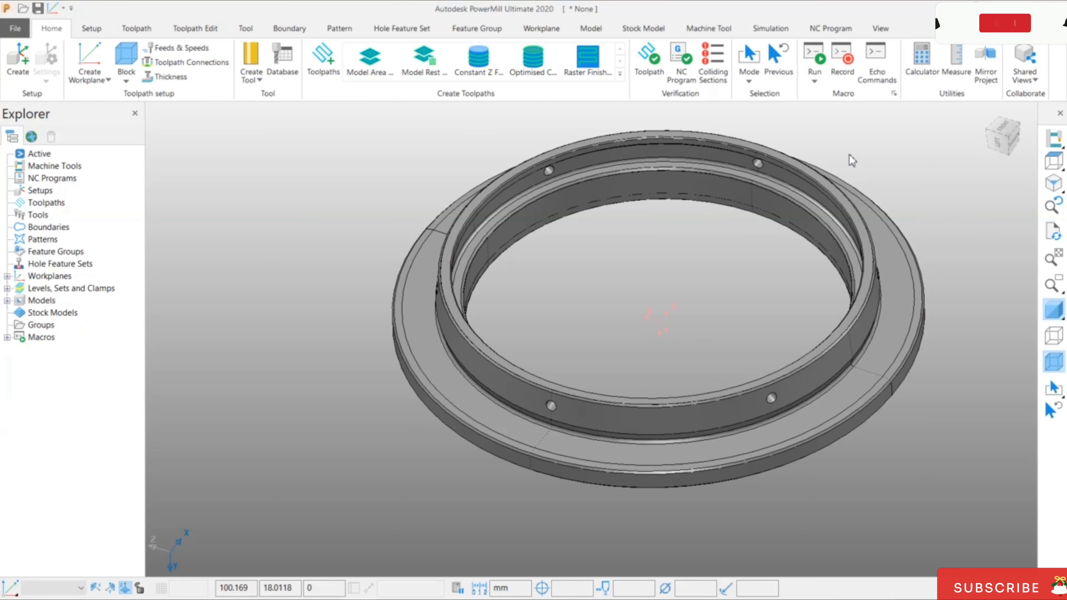
Define the block by Triangles in the active workplane, loading it from Triangles.stp
{"action": "left_click", "coordinate": [7, 277]}
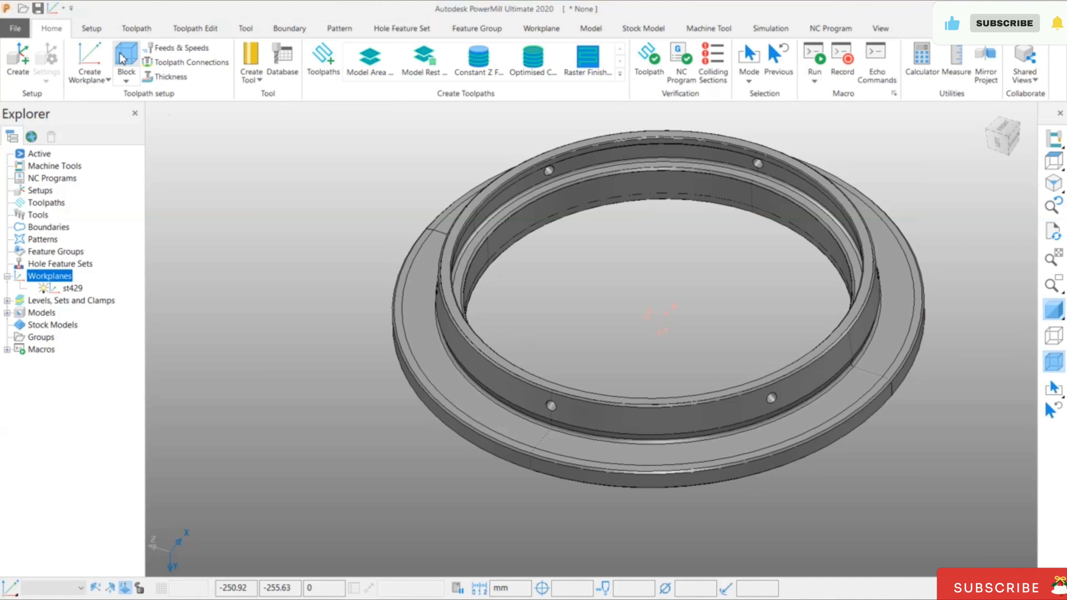
{"action": "left_click", "coordinate": [126, 59]}
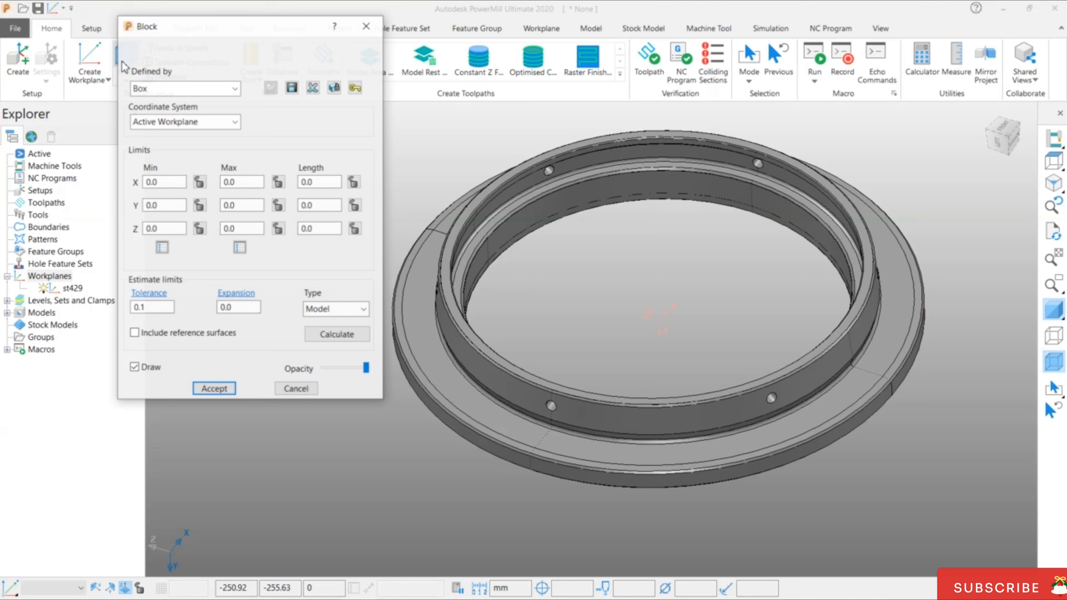
{"action": "left_click", "coordinate": [199, 87]}
{"action": "left_click", "coordinate": [179, 124]}
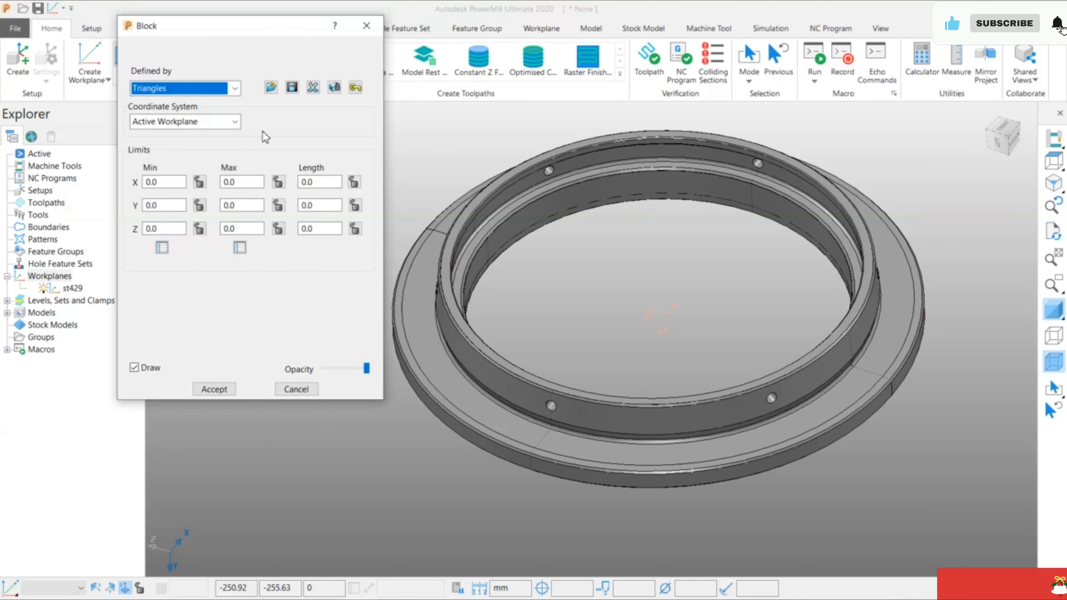
{"action": "left_click", "coordinate": [271, 87]}
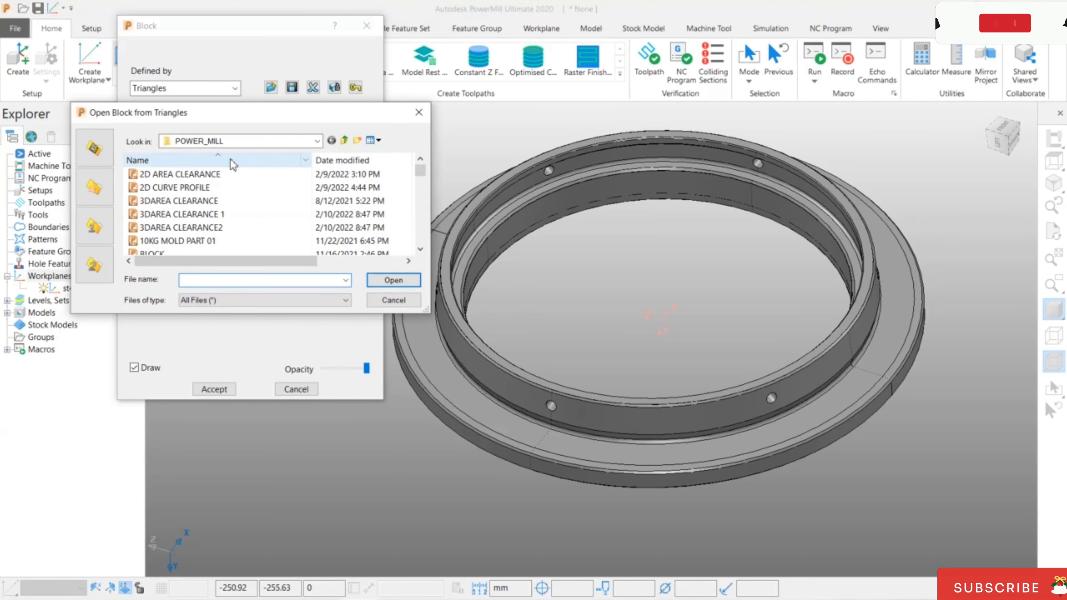
{"action": "type", "text": "t"}
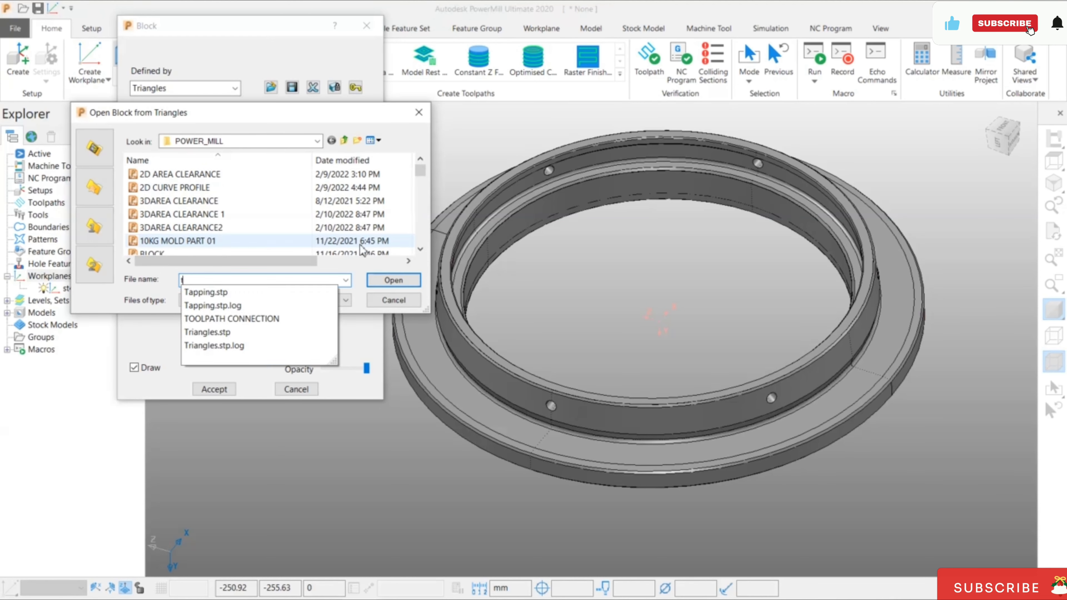
{"action": "left_click", "coordinate": [236, 333]}
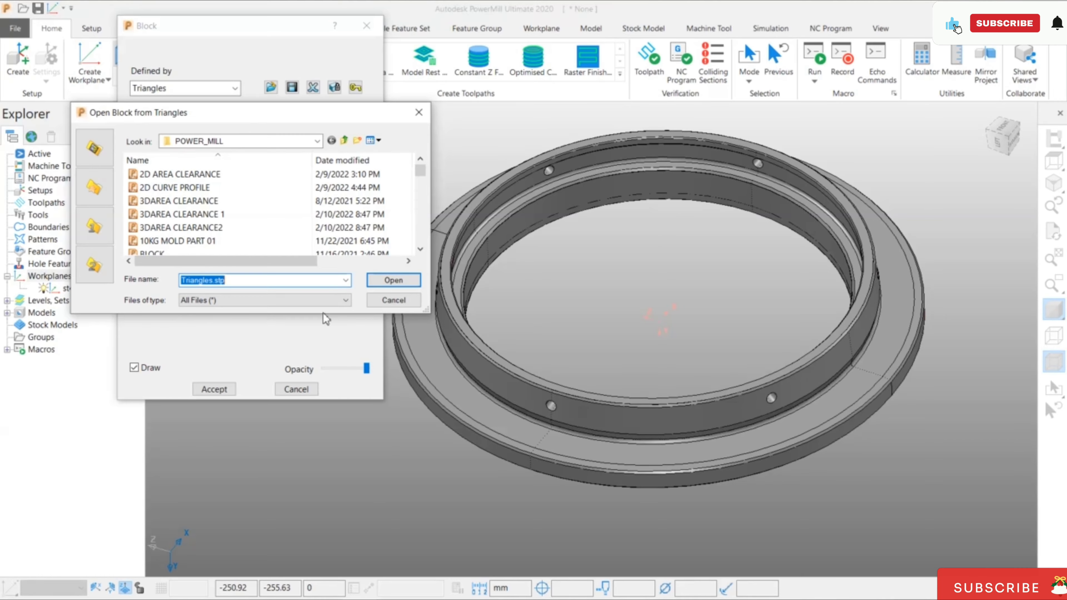
{"action": "left_click", "coordinate": [379, 281]}
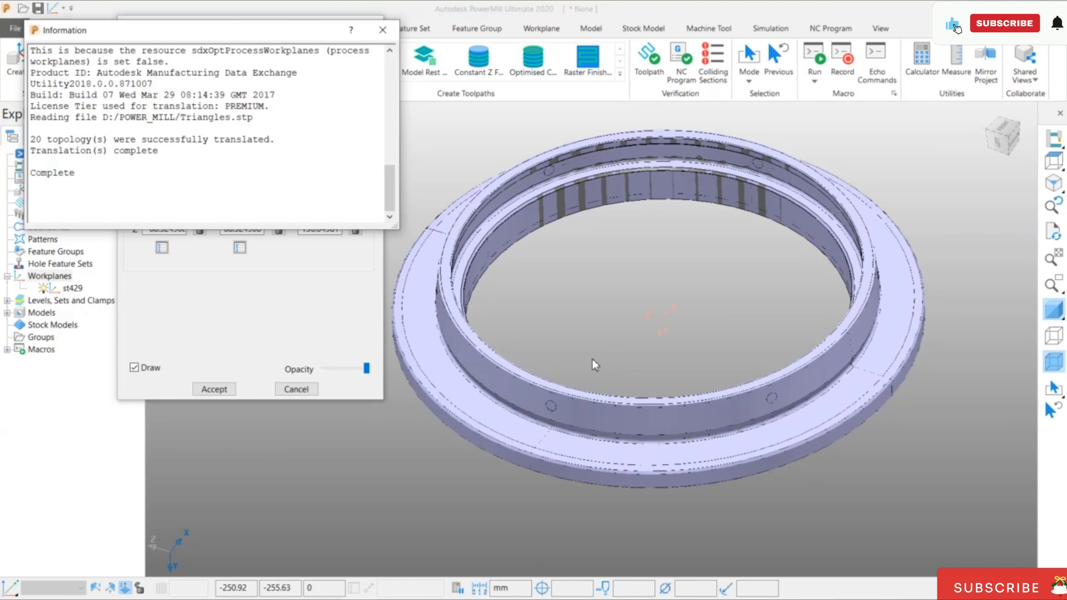
{"action": "left_click", "coordinate": [383, 30]}
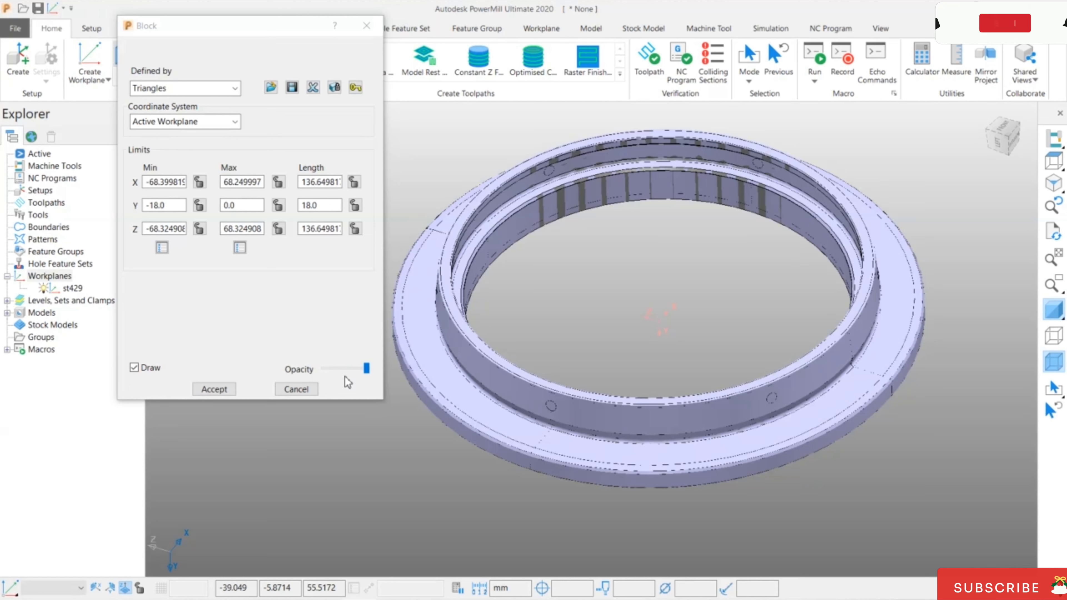
Compare the triangle block with the part by toggling model shading and block drawing, and accept the block with shading off
{"action": "left_click", "coordinate": [1056, 310]}
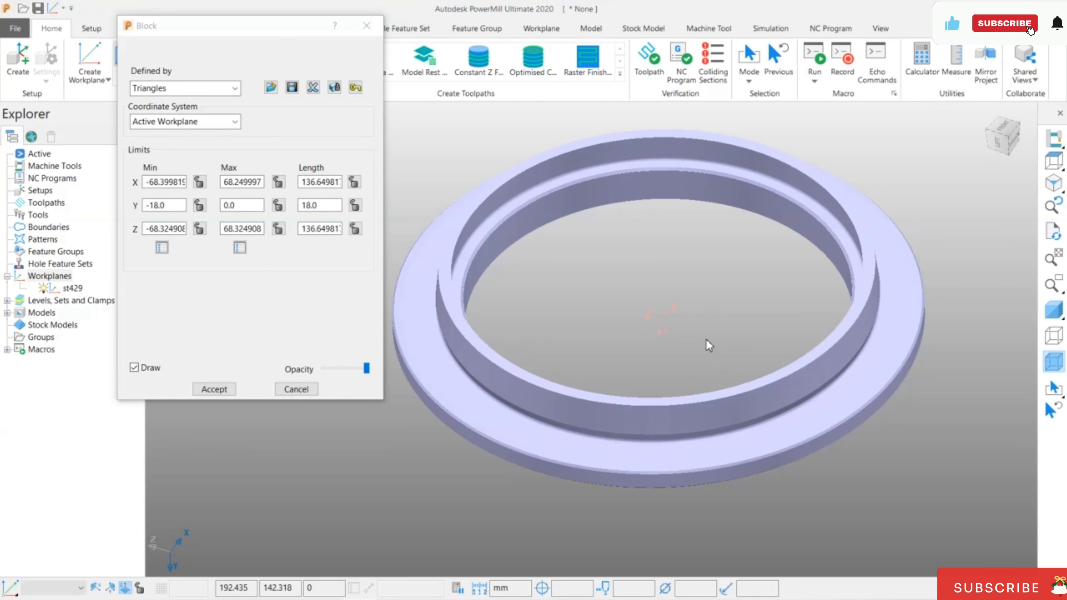
{"action": "middle_click_drag", "start_coordinate": [708, 232], "coordinate": [777, 337]}
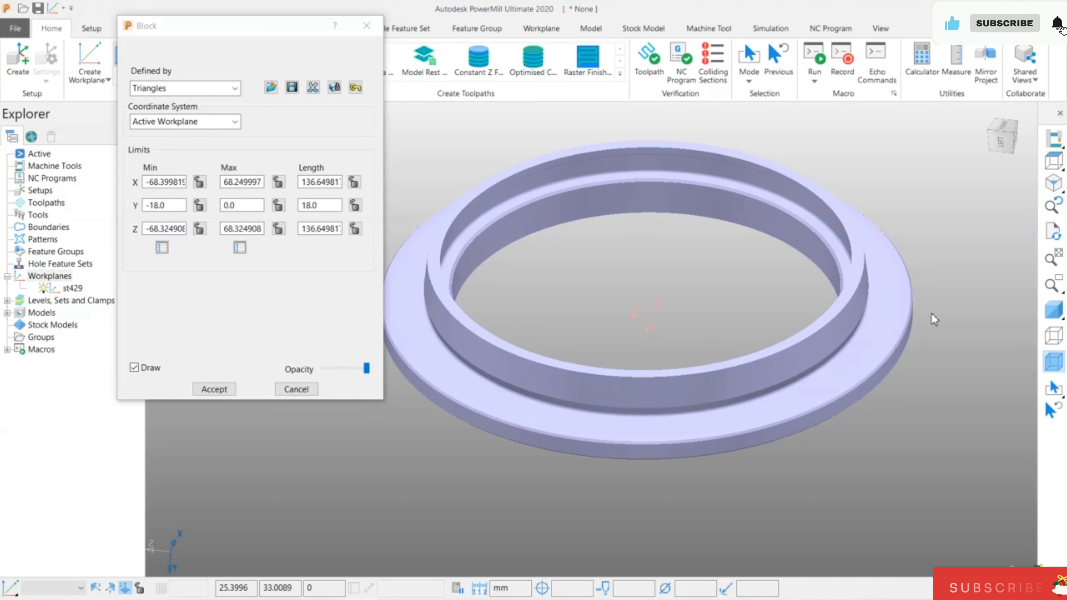
{"action": "left_click", "coordinate": [1055, 311]}
{"action": "left_click", "coordinate": [1054, 361]}
{"action": "mouse_move", "coordinate": [672, 277]}
{"action": "middle_mouse_down"}
{"action": "mouse_move", "coordinate": [653, 192]}
{"action": "mouse_move", "coordinate": [646, 250]}
{"action": "middle_mouse_up"}
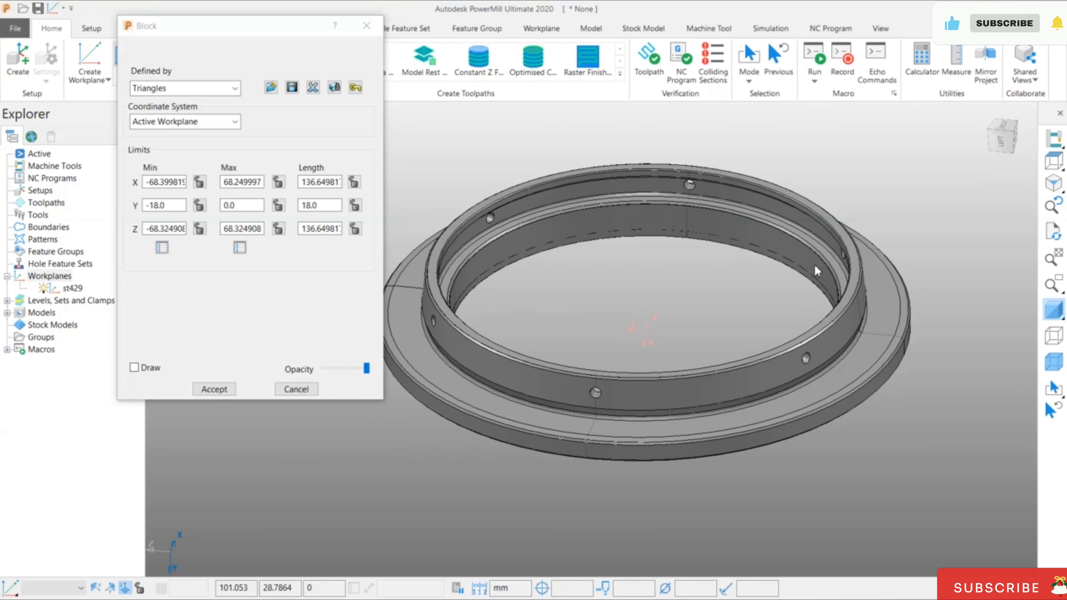
{"action": "left_click", "coordinate": [1053, 364]}
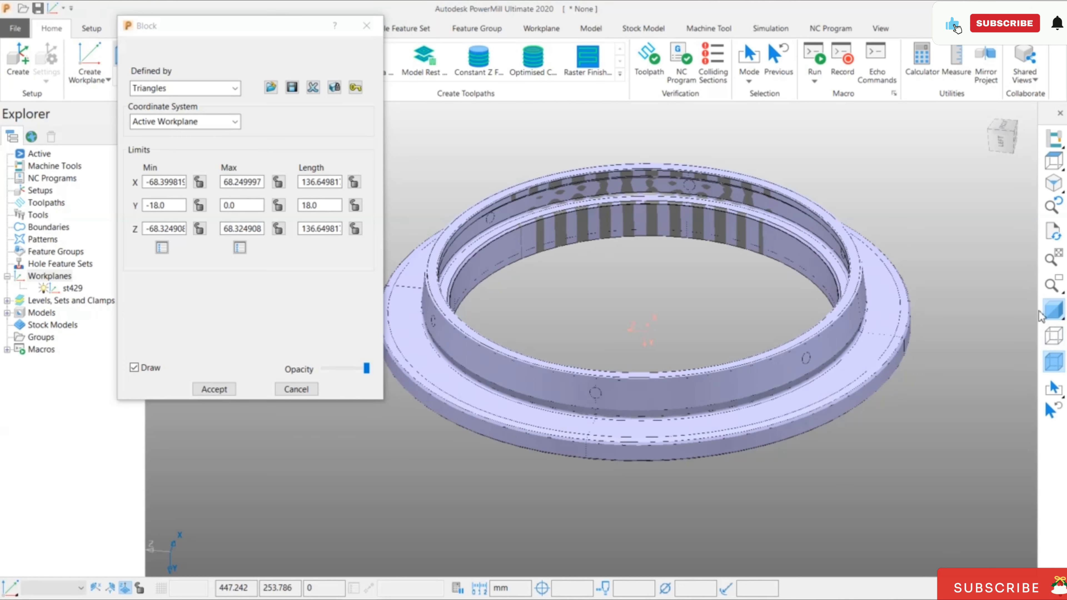
{"action": "left_click", "coordinate": [1054, 330]}
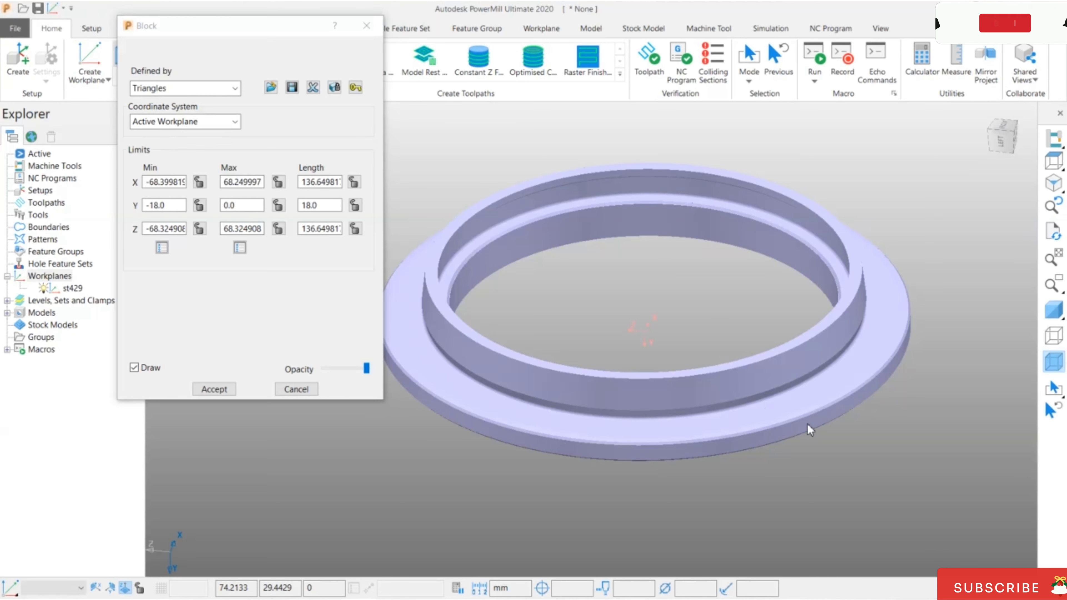
{"action": "middle_click_drag", "start_coordinate": [694, 348], "coordinate": [734, 304]}
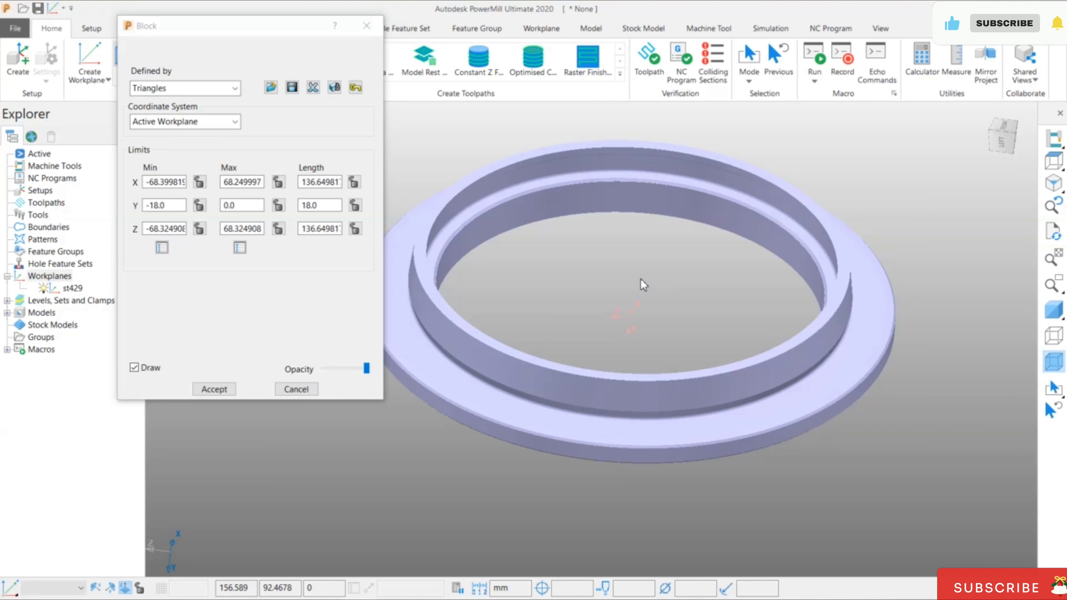
{"action": "left_click", "coordinate": [205, 391]}
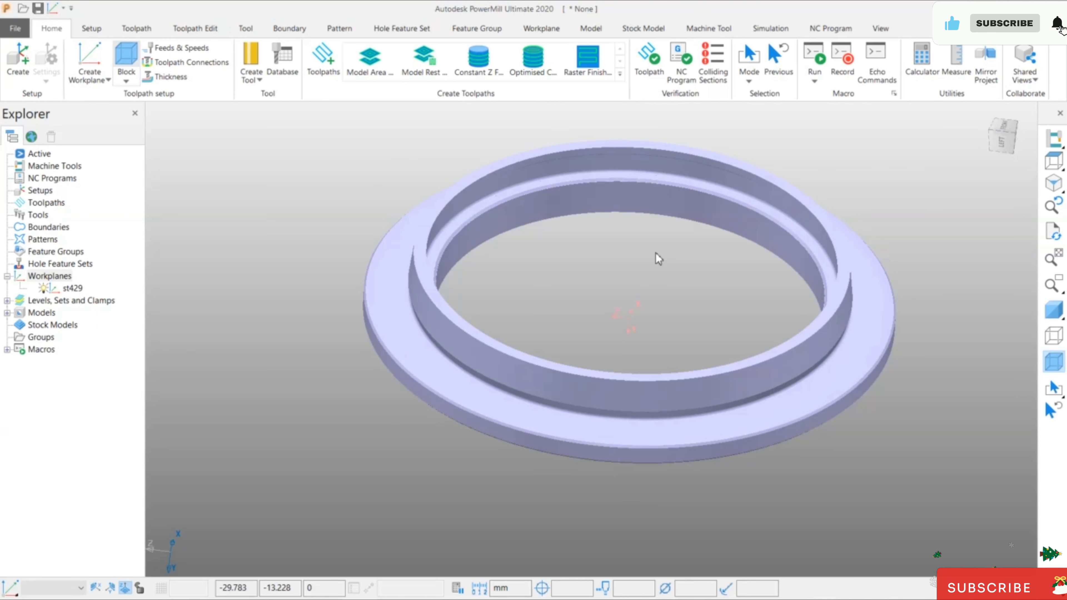
{"action": "middle_click_drag", "start_coordinate": [690, 386], "coordinate": [574, 341]}
Close the project holding the triangle block without saving it
{"action": "left_click", "coordinate": [16, 28]}
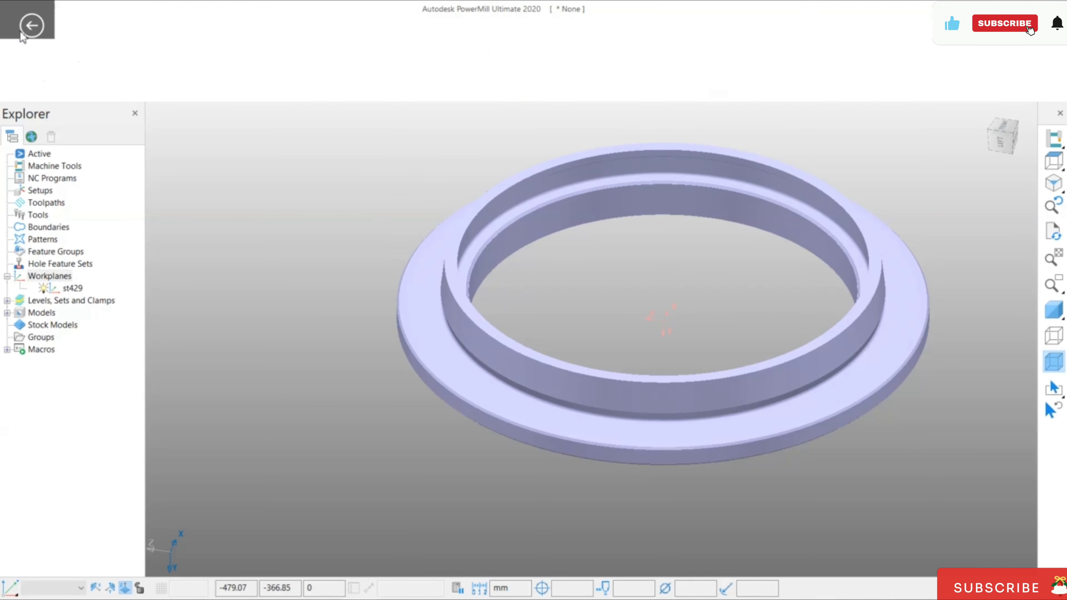
{"action": "left_click", "coordinate": [33, 236]}
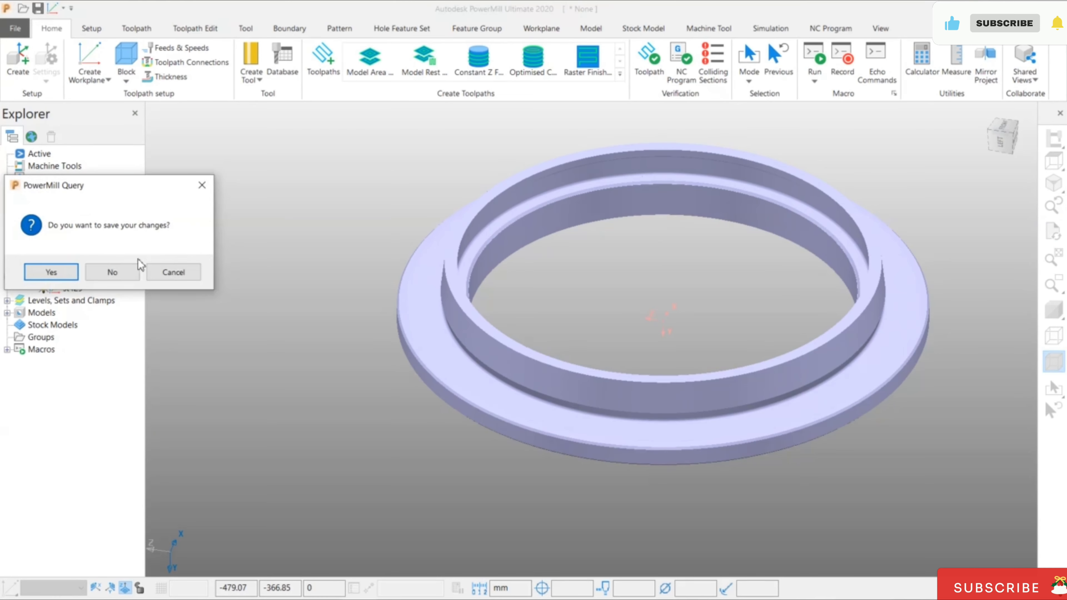
{"action": "left_click", "coordinate": [138, 269]}
Import the model BLANK 2.stp from the POWER_MILL folder into the empty project
{"action": "left_click", "coordinate": [15, 28]}
{"action": "left_click", "coordinate": [25, 145]}
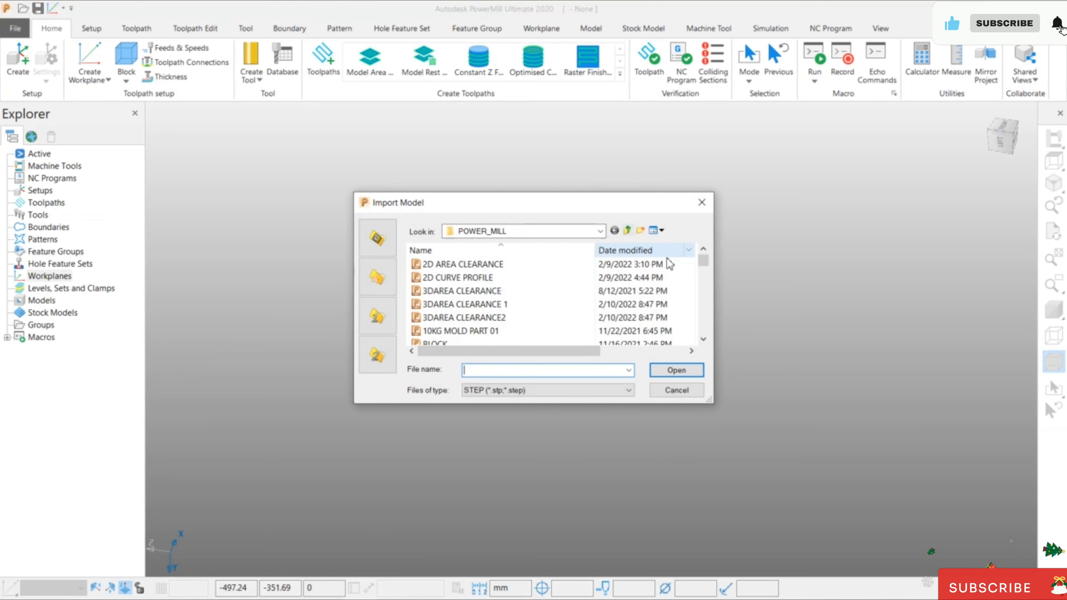
{"action": "left_click_drag", "start_coordinate": [703, 262], "coordinate": [702, 302]}
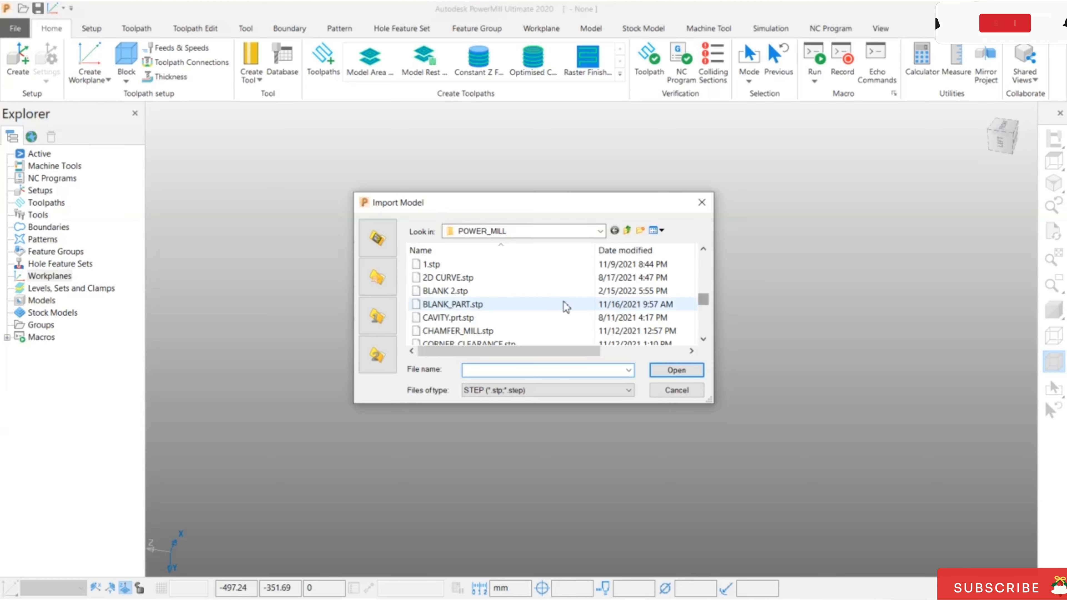
{"action": "left_click", "coordinate": [445, 291]}
{"action": "left_click", "coordinate": [676, 370]}
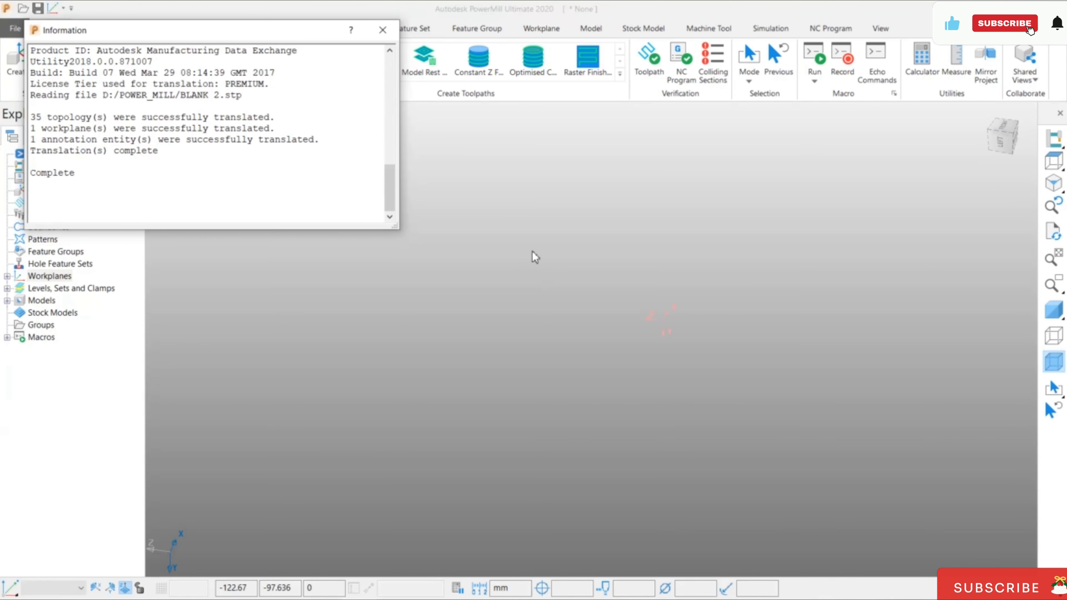
Dismiss the import report and inspect the imported part from an isometric view and from its sloped side
{"action": "left_click", "coordinate": [381, 29]}
{"action": "left_click", "coordinate": [381, 30]}
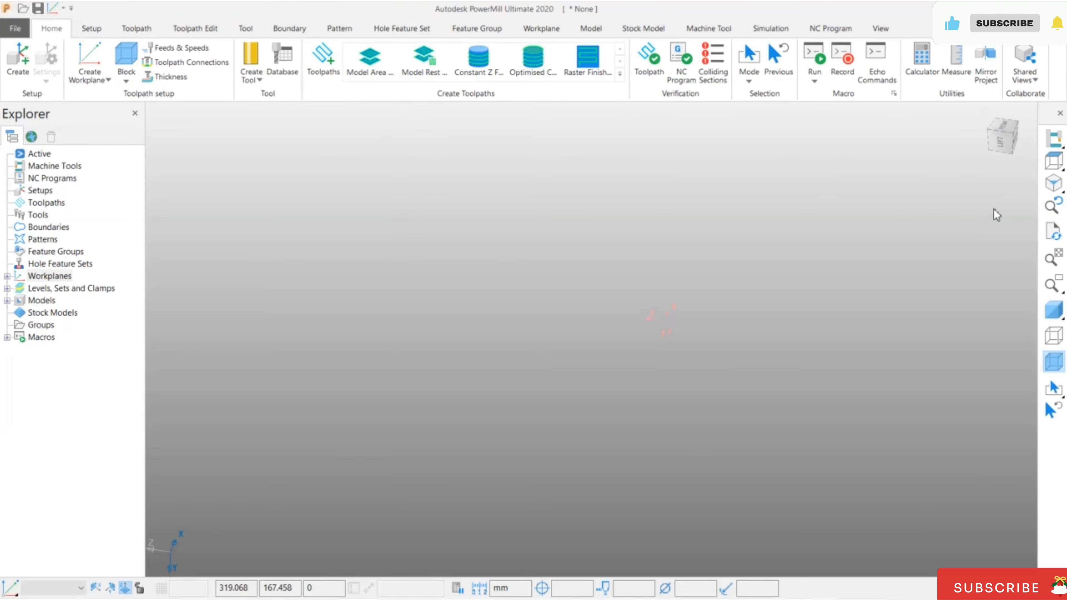
{"action": "left_click", "coordinate": [1051, 190]}
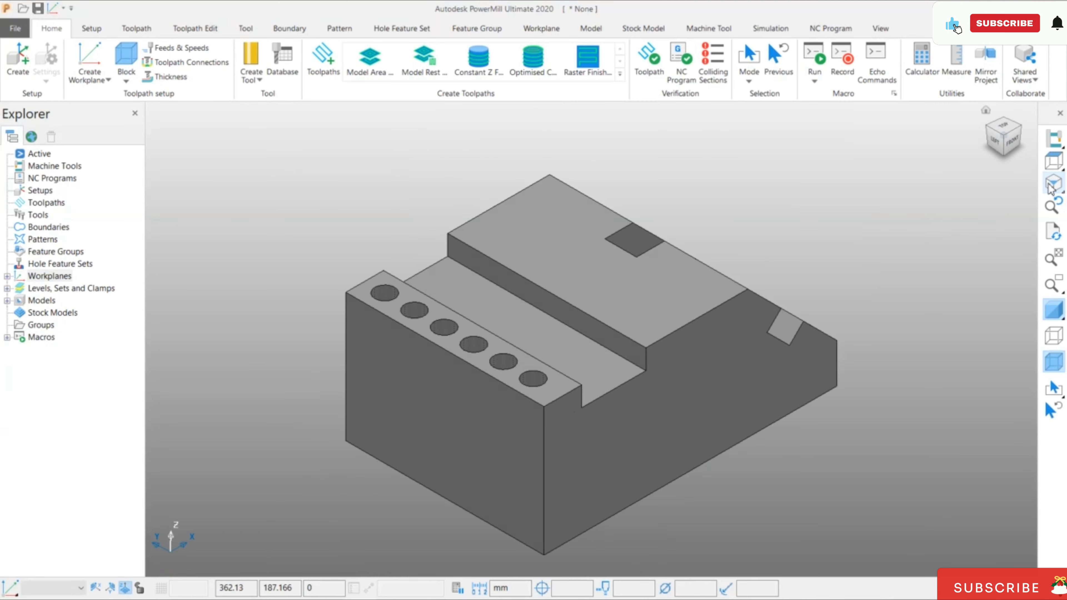
{"action": "middle_click_drag", "start_coordinate": [787, 328], "coordinate": [887, 284]}
{"action": "scroll", "coordinate": [834, 351], "scroll_direction": "up", "scroll_amount": 2}
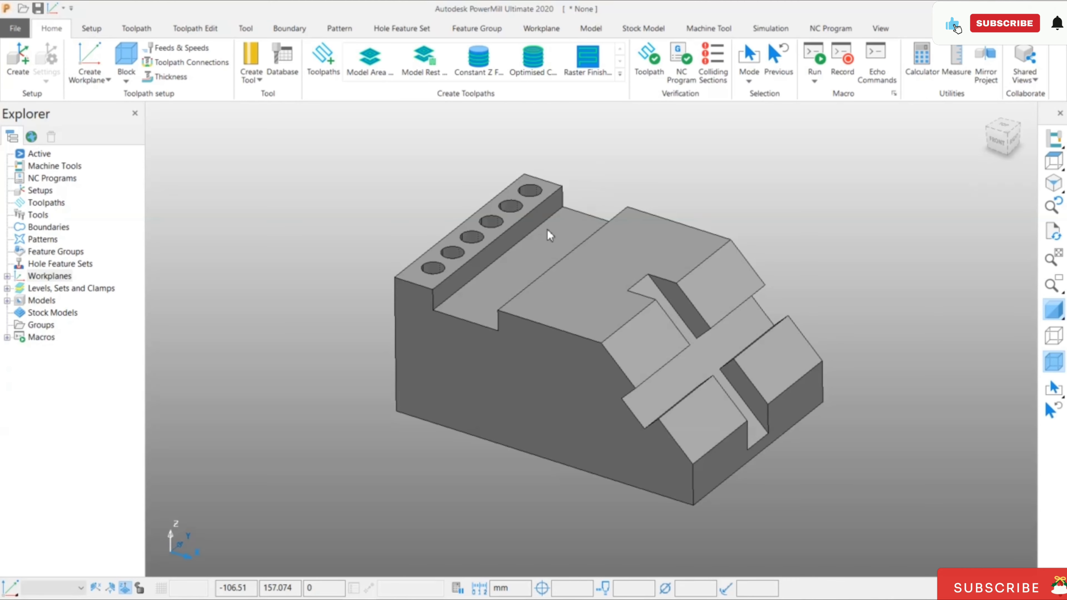
Activate the imported workplane st615 and check its origin by toggling the model shading off and on
{"action": "left_click", "coordinate": [7, 277]}
{"action": "right_click", "coordinate": [70, 289]}
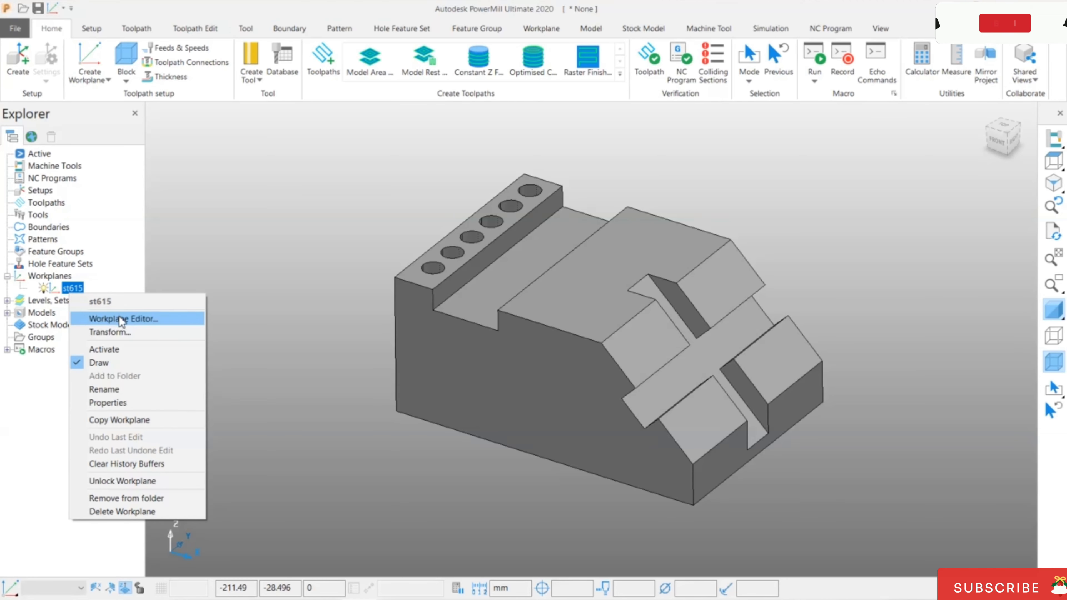
{"action": "left_click", "coordinate": [105, 350]}
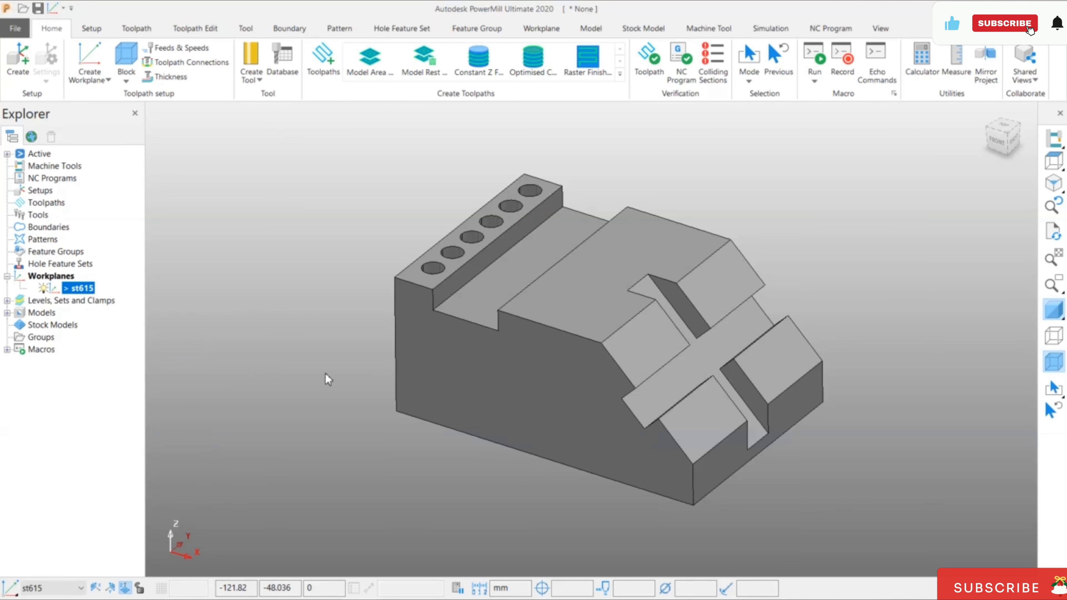
{"action": "middle_click_drag", "start_coordinate": [422, 241], "coordinate": [338, 385]}
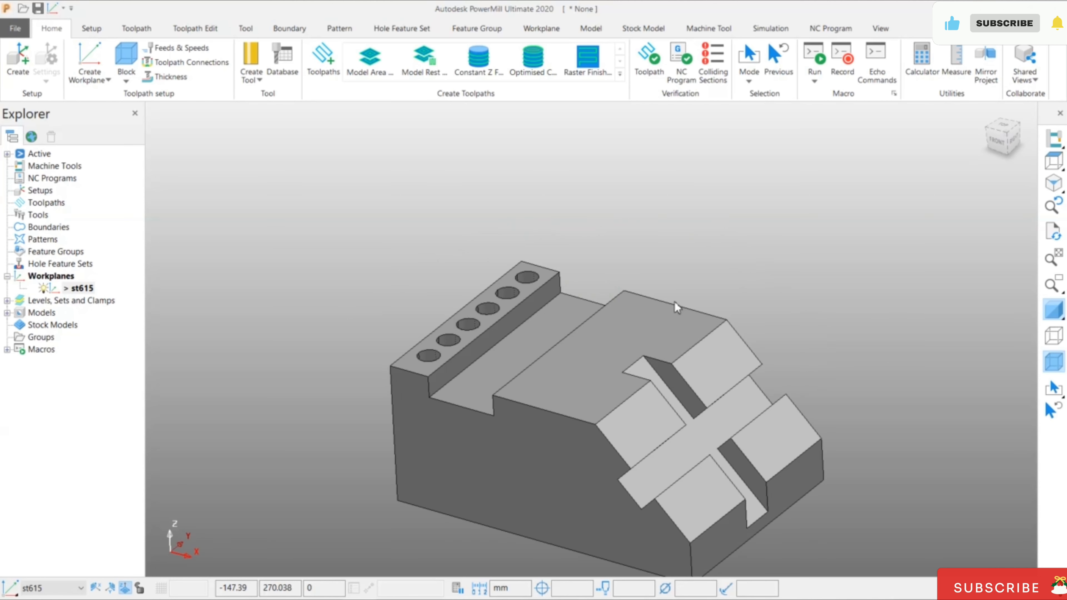
{"action": "scroll", "coordinate": [677, 309], "scroll_direction": "down", "scroll_amount": 8}
{"action": "scroll", "coordinate": [756, 354], "scroll_direction": "up", "scroll_amount": 8}
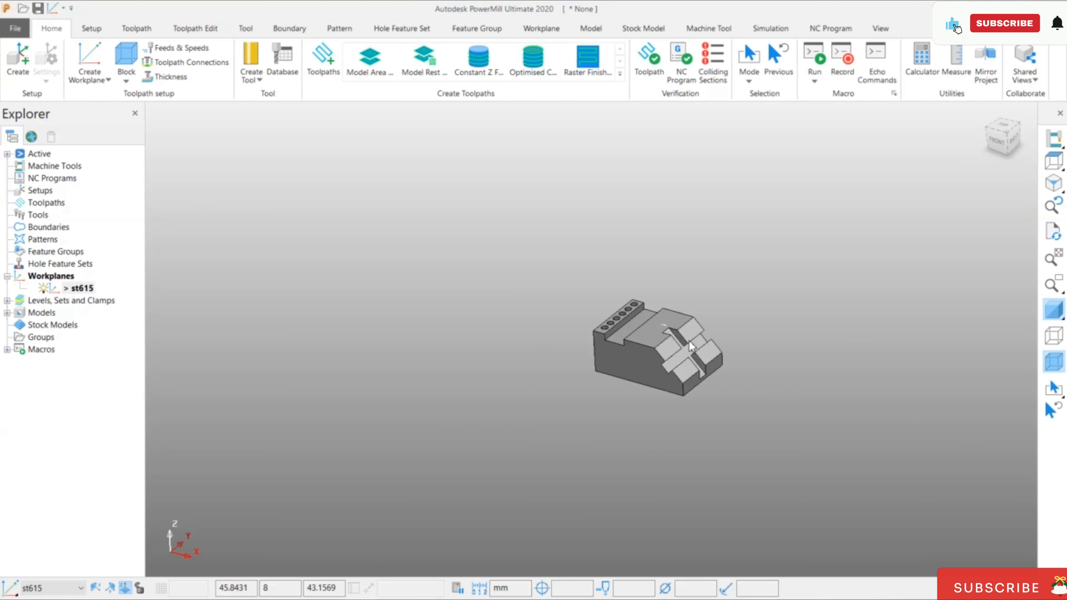
{"action": "left_click", "coordinate": [1053, 311]}
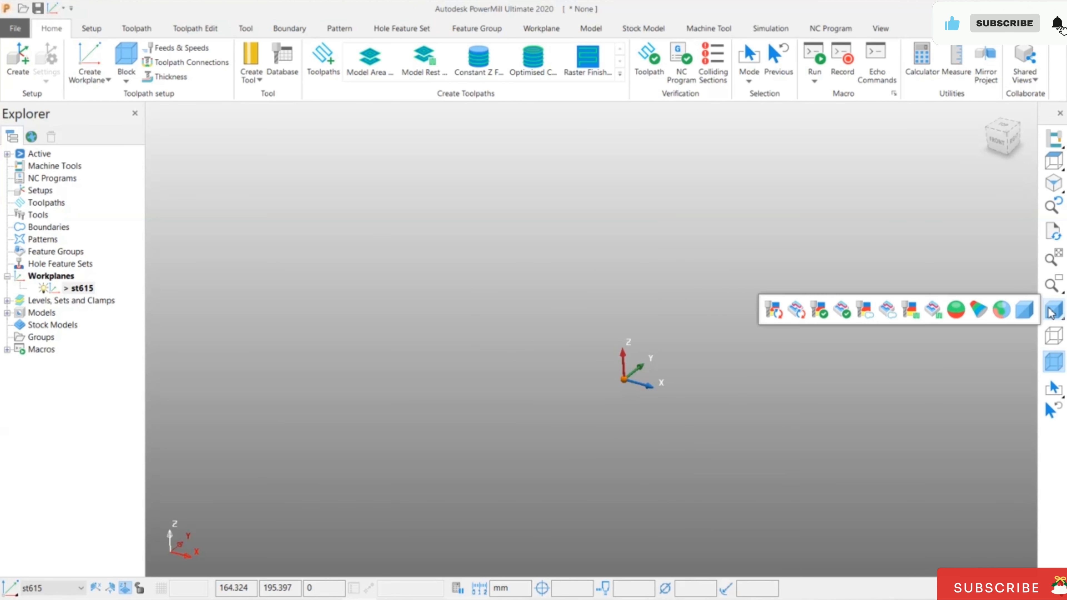
{"action": "left_click", "coordinate": [1053, 311]}
{"action": "middle_click_drag", "start_coordinate": [645, 197], "coordinate": [541, 195]}
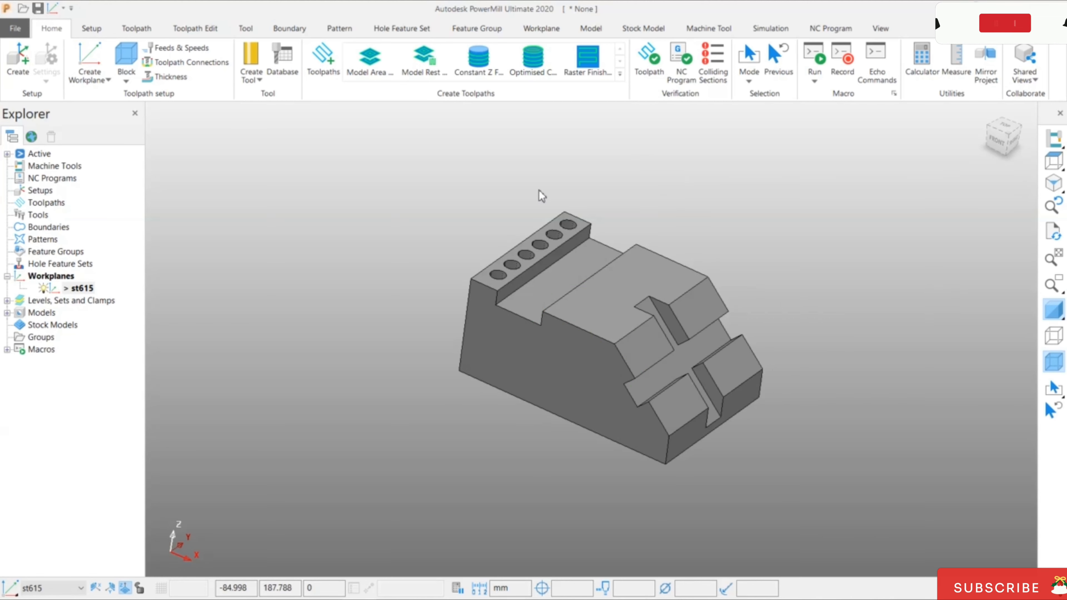
Create a workplane at the part's top front corner beside the row of holes and activate it
{"action": "left_click", "coordinate": [94, 74]}
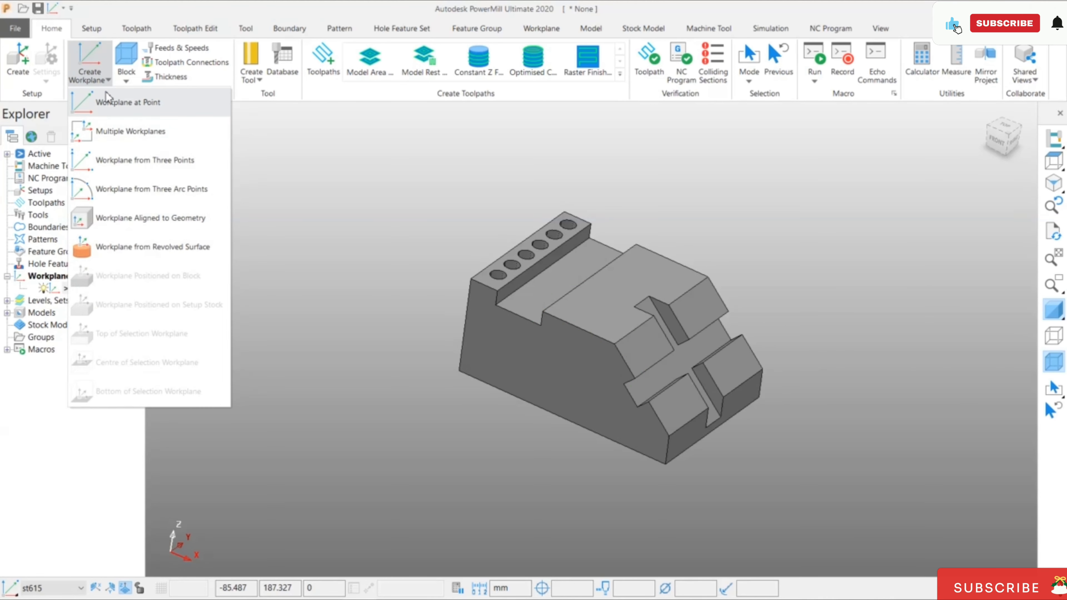
{"action": "left_click", "coordinate": [111, 111]}
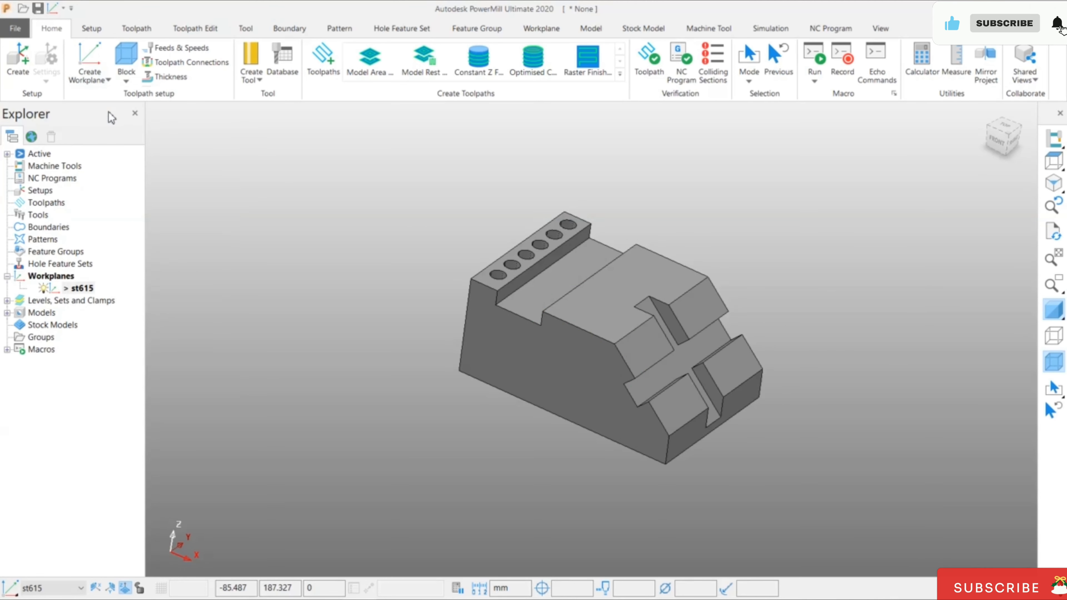
{"action": "left_click", "coordinate": [475, 282]}
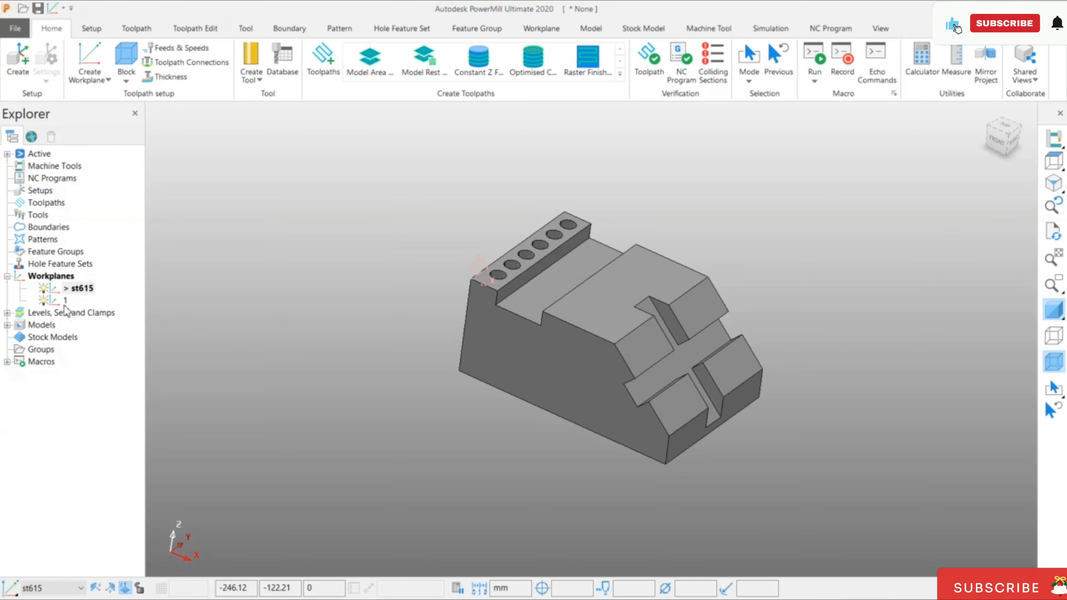
{"action": "right_click", "coordinate": [66, 301]}
{"action": "left_click", "coordinate": [97, 360]}
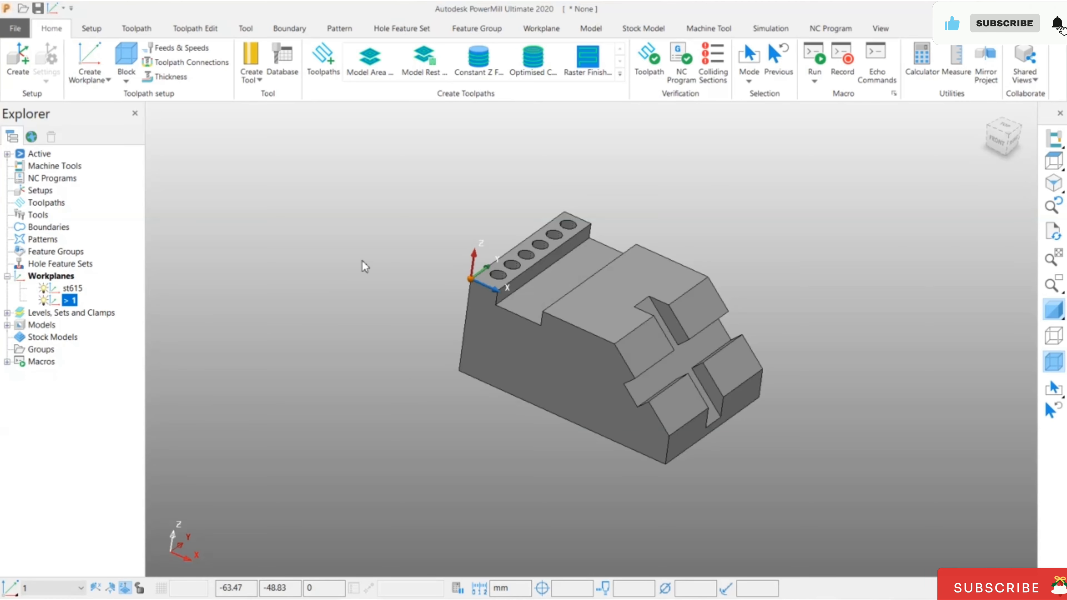
Delete the imported workplane st615
{"action": "right_click", "coordinate": [73, 289]}
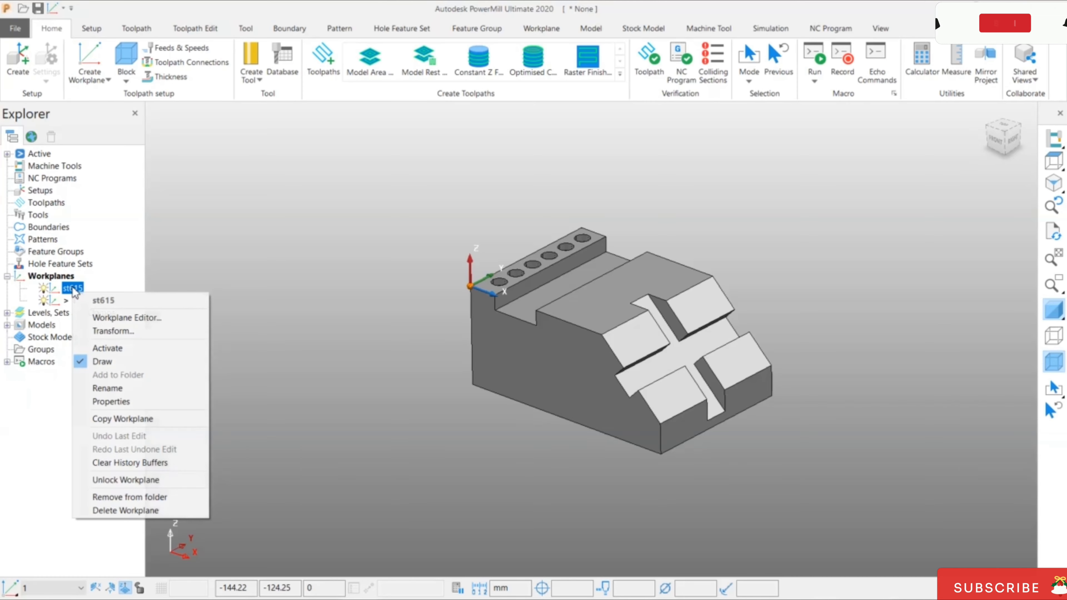
{"action": "left_click", "coordinate": [153, 510]}
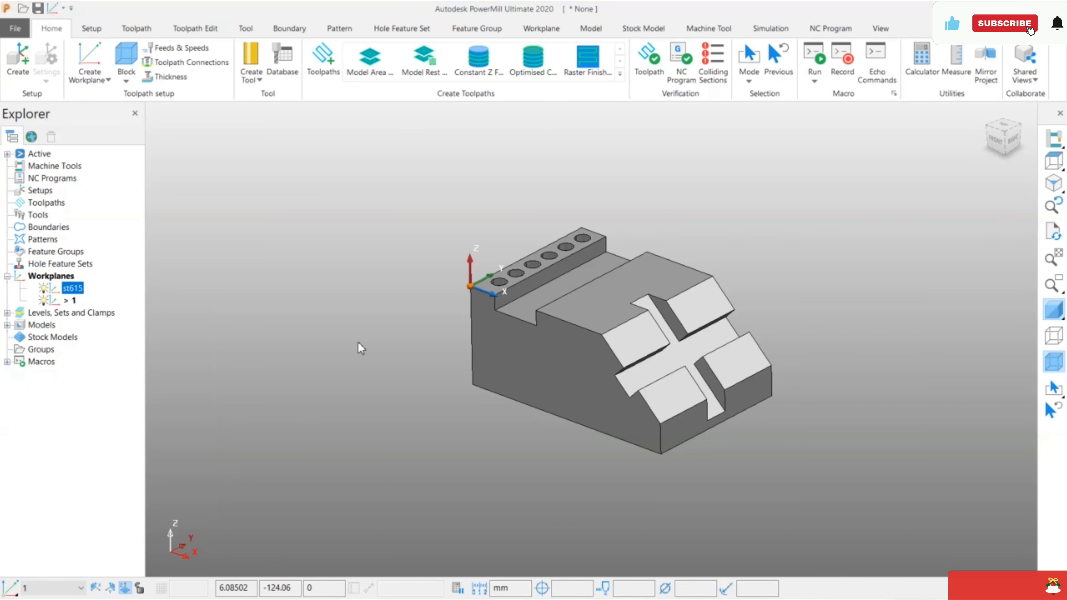
{"action": "scroll", "coordinate": [779, 290], "scroll_direction": "up", "scroll_amount": 2}
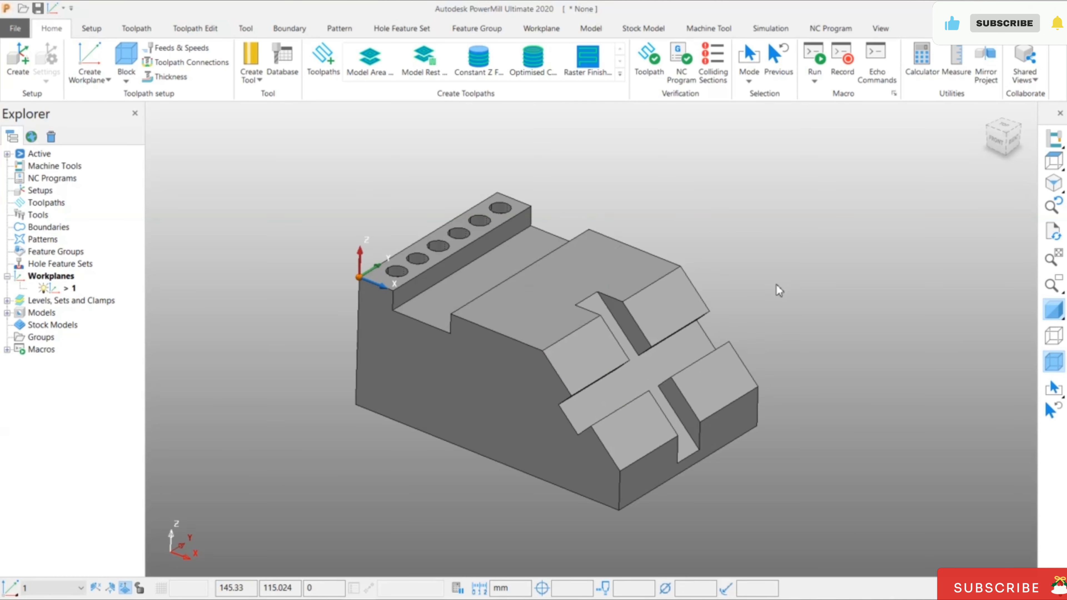
Calculate a Box block around the model in the active workplane, make it semi-transparent and accept it
{"action": "left_click", "coordinate": [126, 57]}
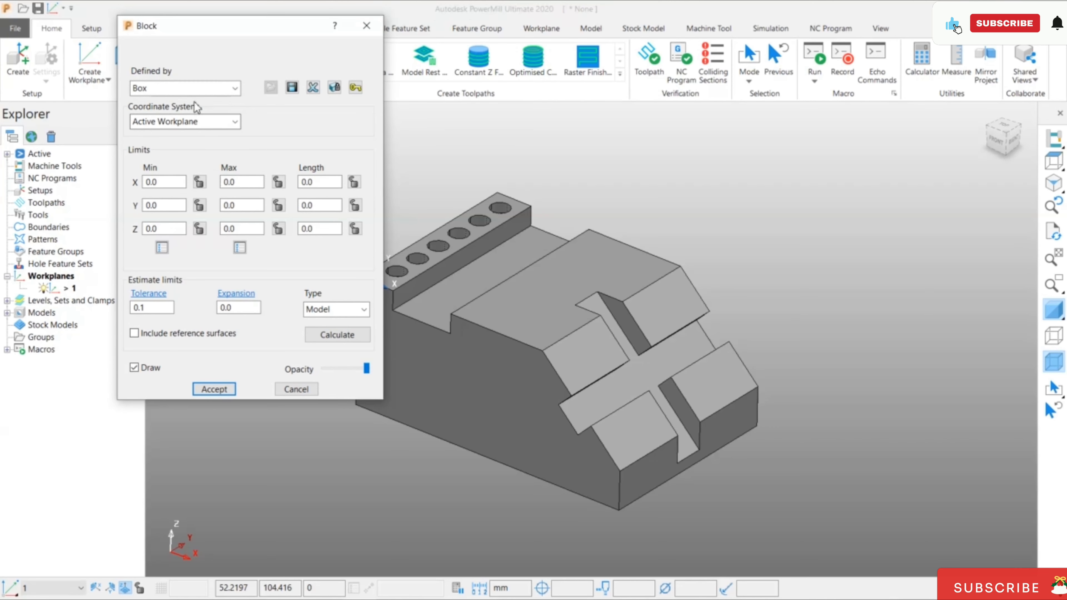
{"action": "left_click", "coordinate": [202, 88]}
{"action": "left_click", "coordinate": [168, 101]}
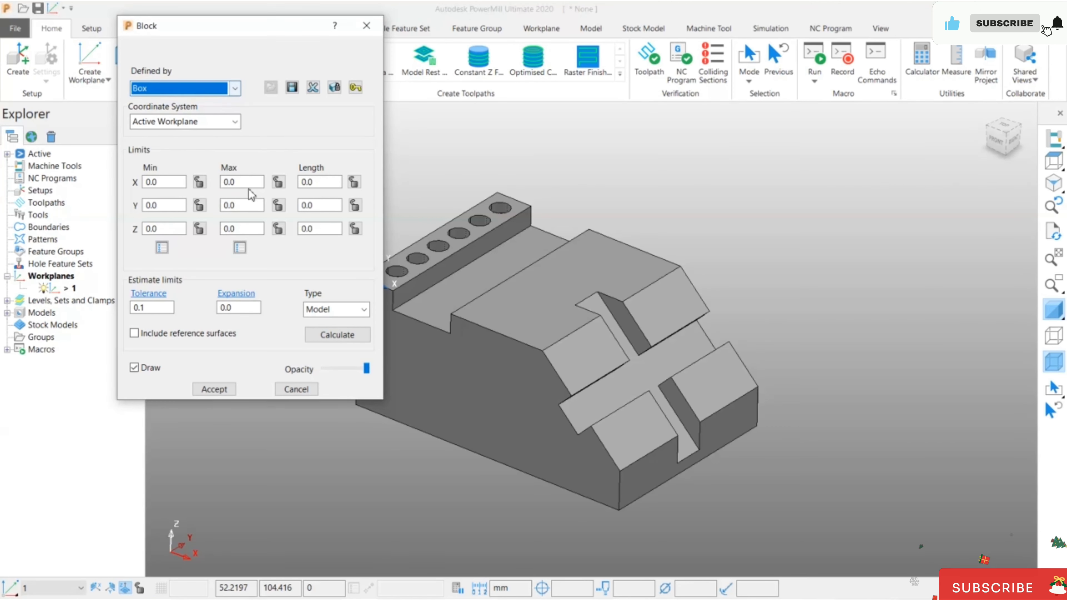
{"action": "left_click", "coordinate": [332, 342]}
{"action": "left_click", "coordinate": [350, 369]}
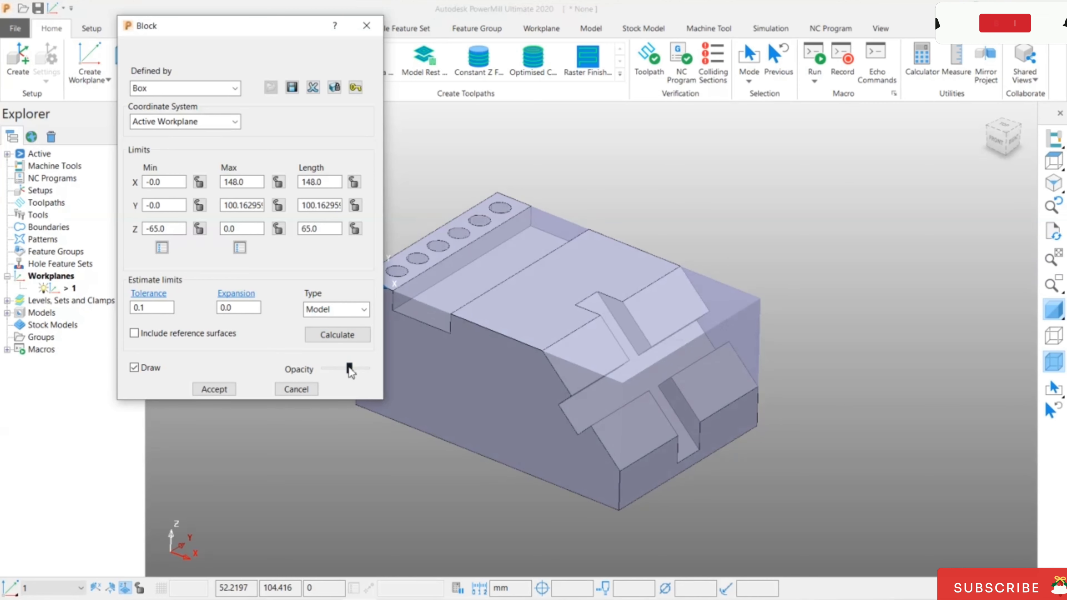
{"action": "left_click", "coordinate": [214, 389]}
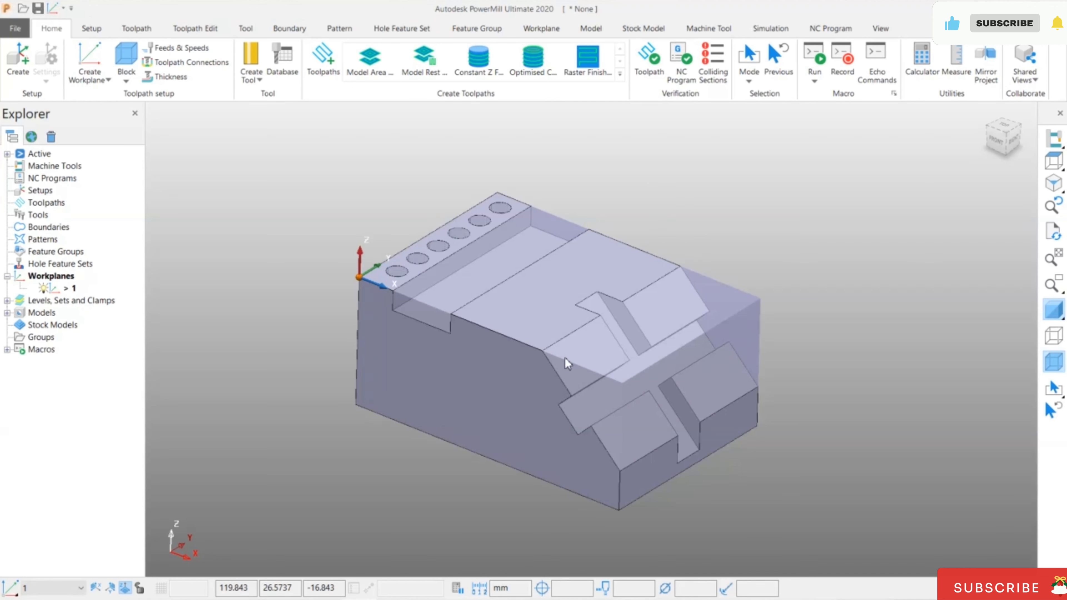
Create a workplane from three points on the sloped face, with origin and X axis on its lower edge and XY plane through its upper corner
{"action": "middle_click_drag", "start_coordinate": [392, 388], "coordinate": [587, 252]}
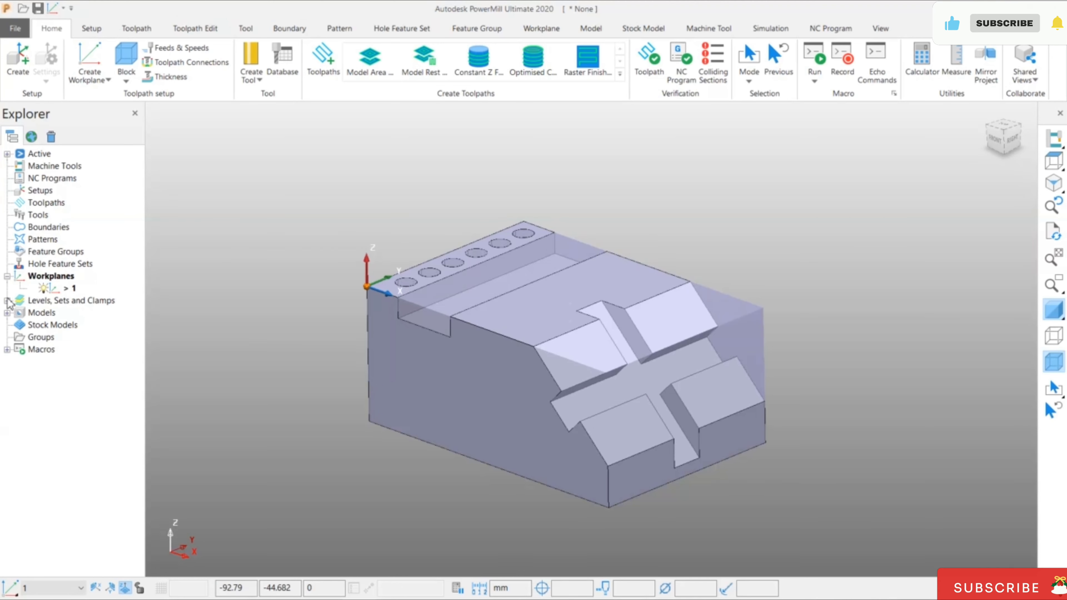
{"action": "left_click", "coordinate": [90, 74]}
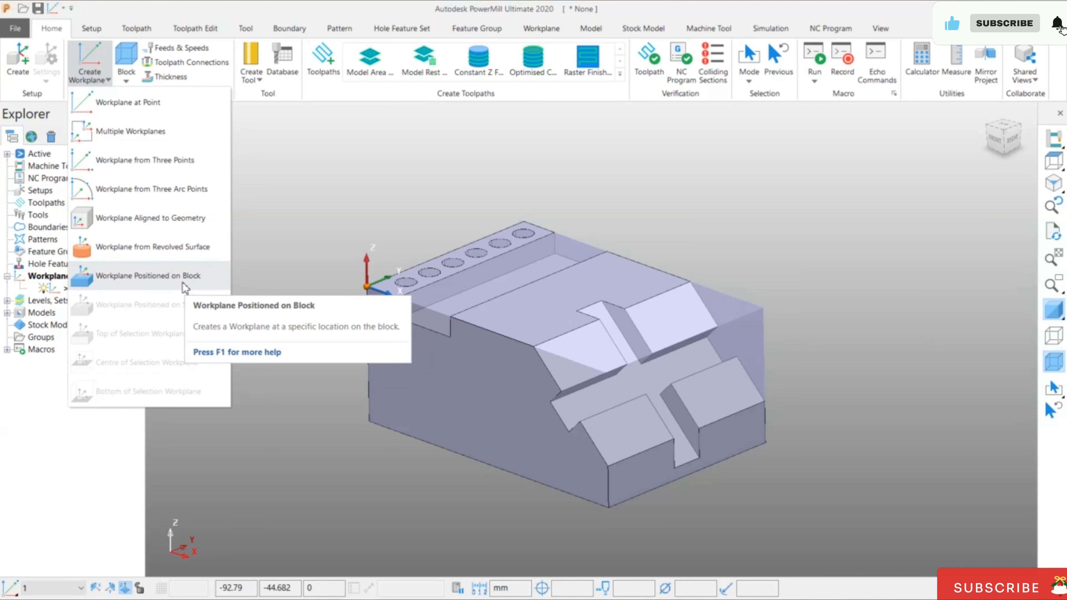
{"action": "left_click", "coordinate": [165, 162]}
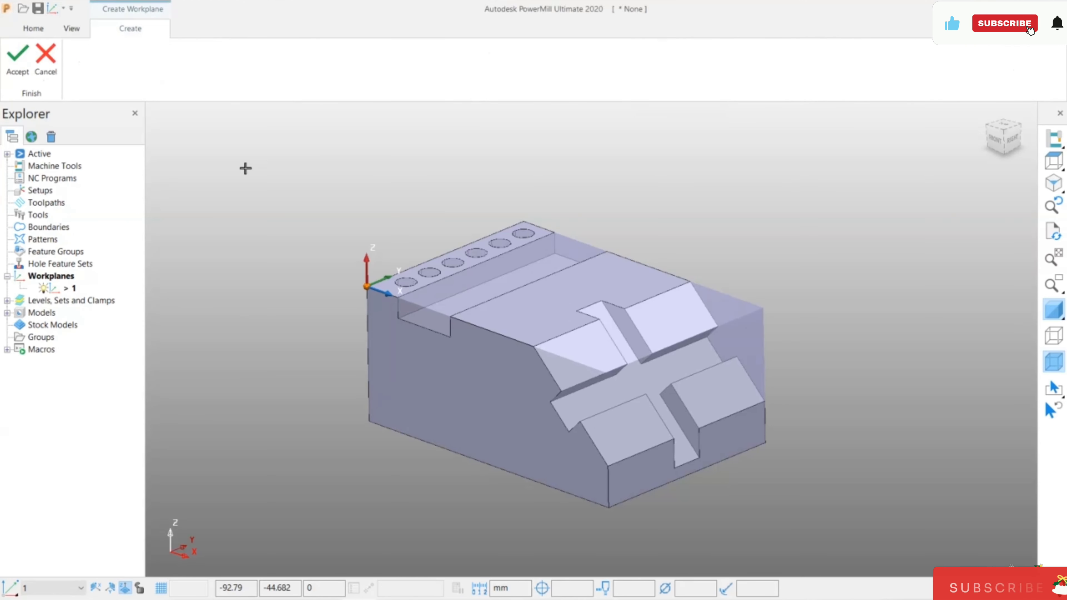
{"action": "left_click", "coordinate": [609, 465]}
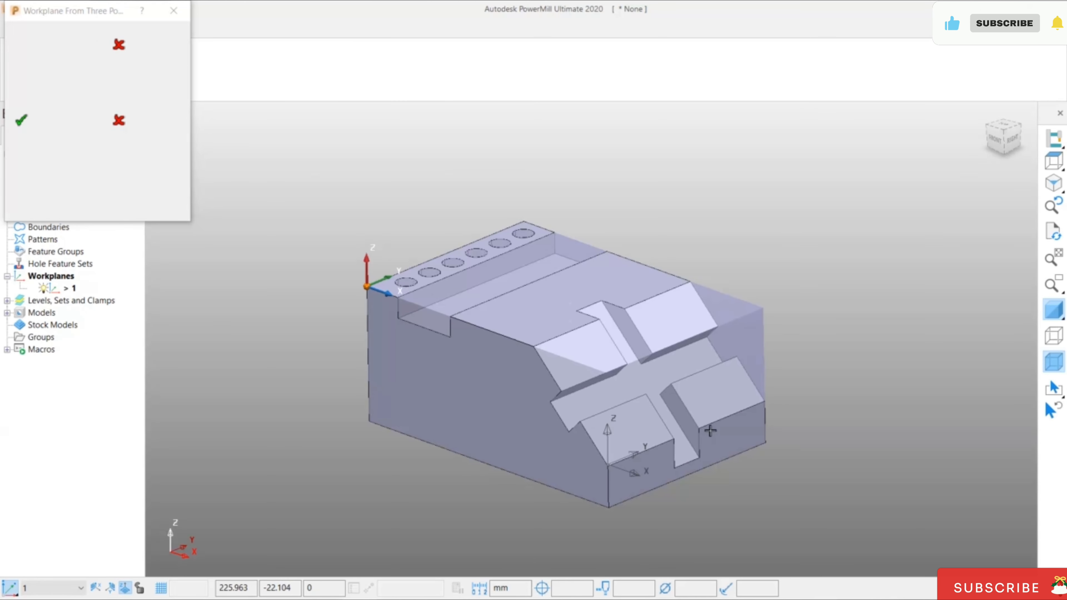
{"action": "left_click", "coordinate": [766, 403]}
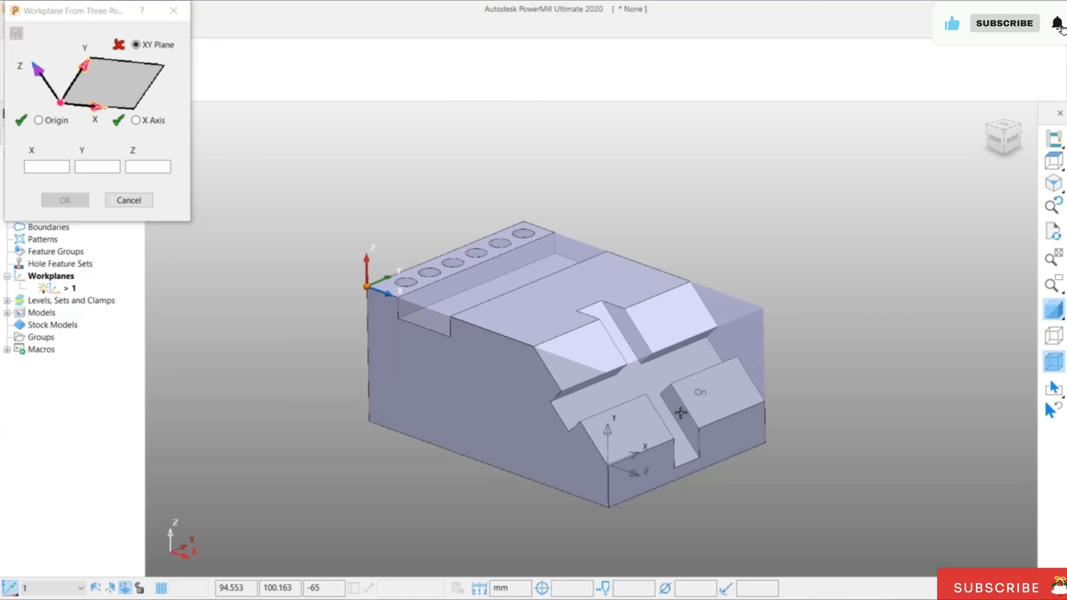
{"action": "left_click", "coordinate": [537, 347]}
{"action": "middle_click_drag", "start_coordinate": [784, 467], "coordinate": [804, 425]}
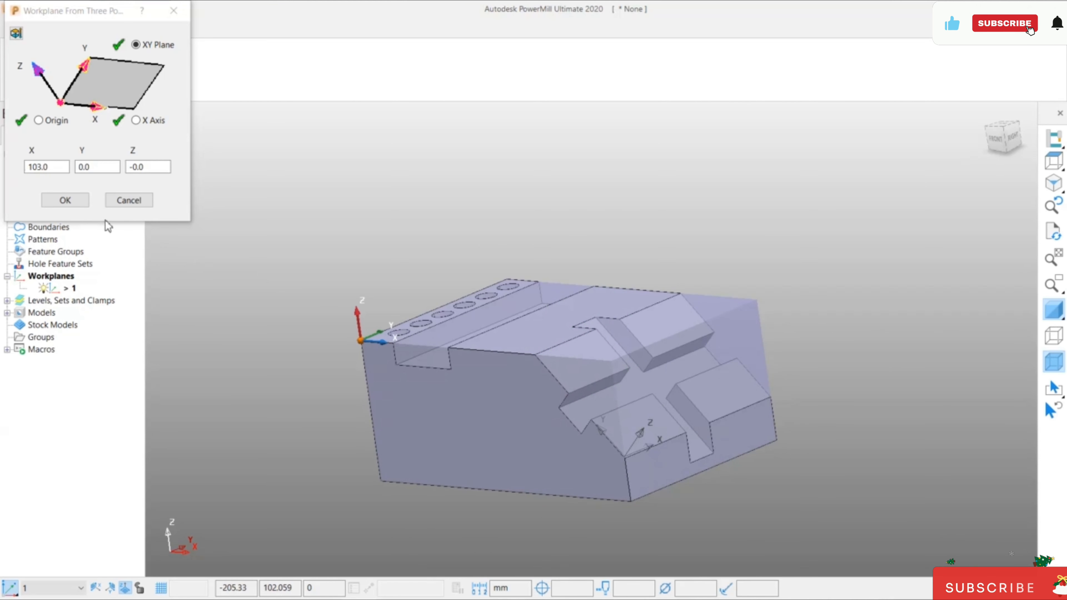
{"action": "left_click", "coordinate": [65, 200]}
{"action": "middle_click_drag", "start_coordinate": [500, 209], "coordinate": [521, 232]}
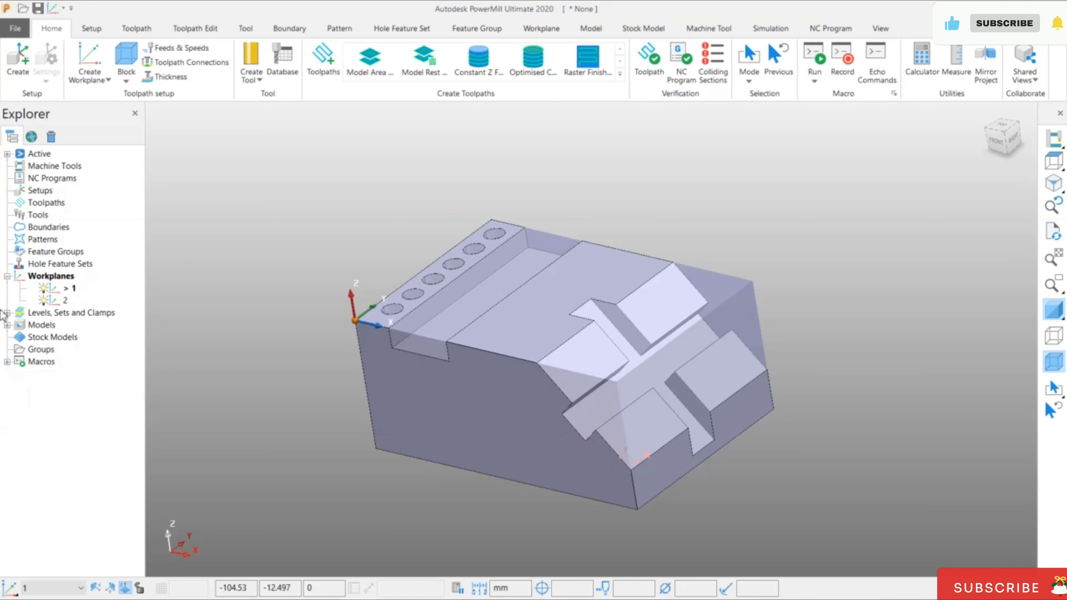
Activate workplane 2 to examine how the block is placed relative to it, and reactivate workplane 1
{"action": "right_click", "coordinate": [60, 302]}
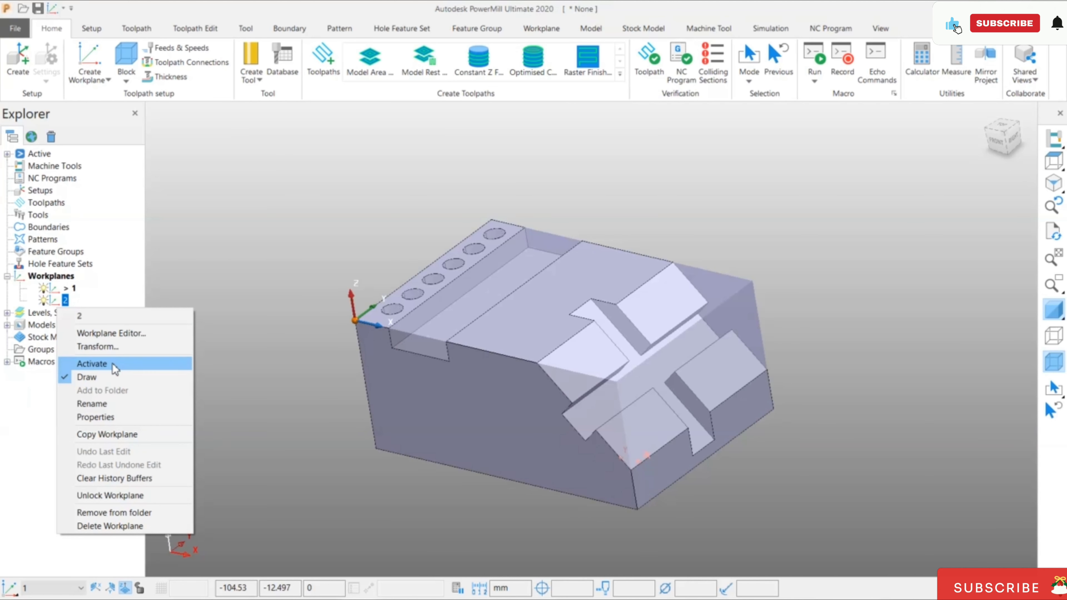
{"action": "left_click", "coordinate": [114, 364]}
{"action": "middle_click_drag", "start_coordinate": [709, 345], "coordinate": [788, 263]}
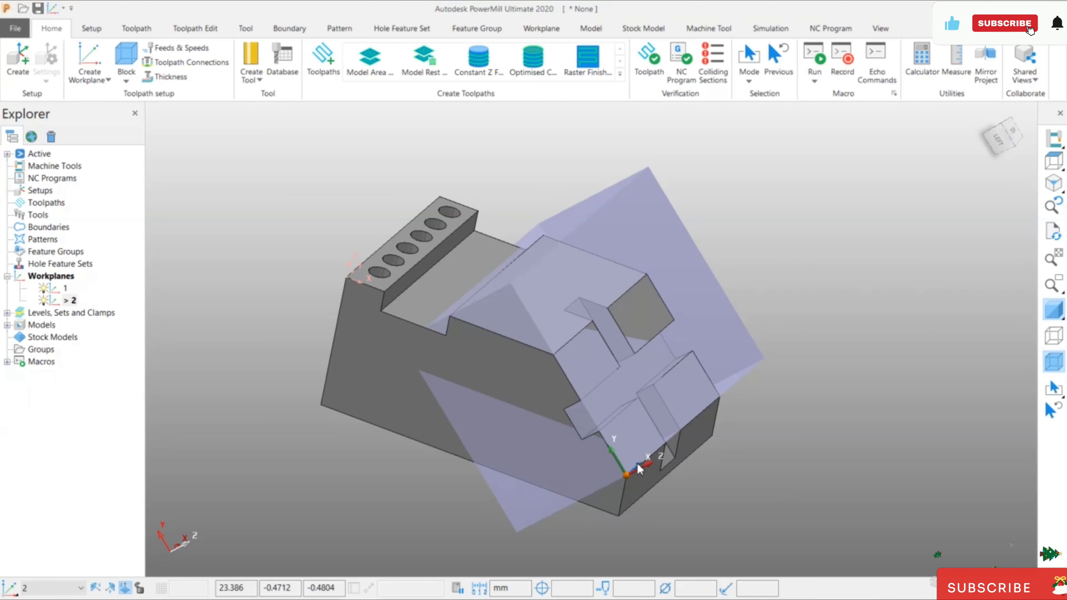
{"action": "right_click", "coordinate": [63, 300]}
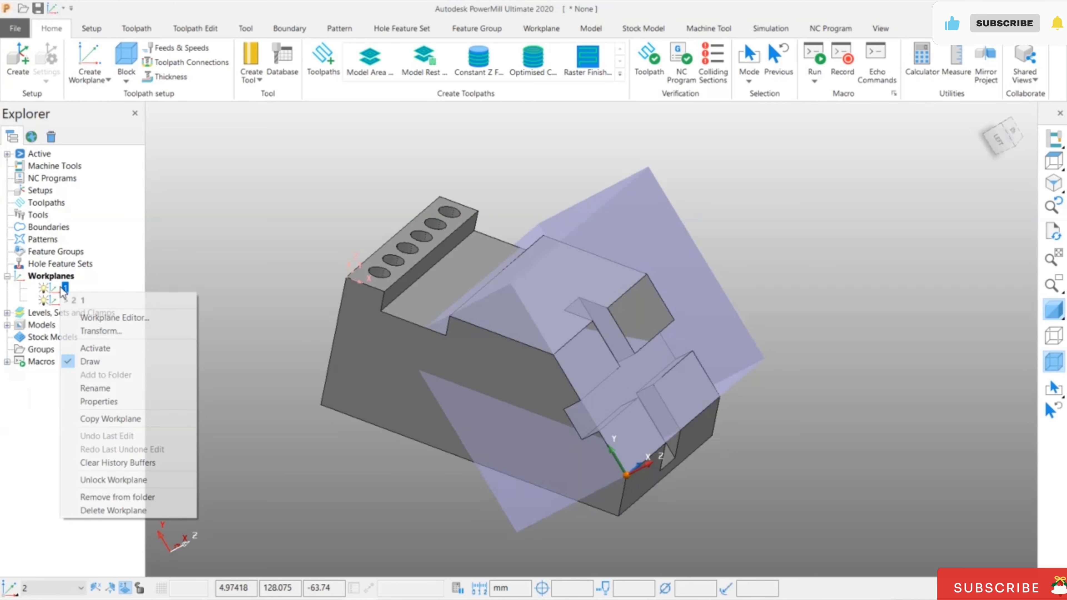
{"action": "left_click", "coordinate": [143, 348]}
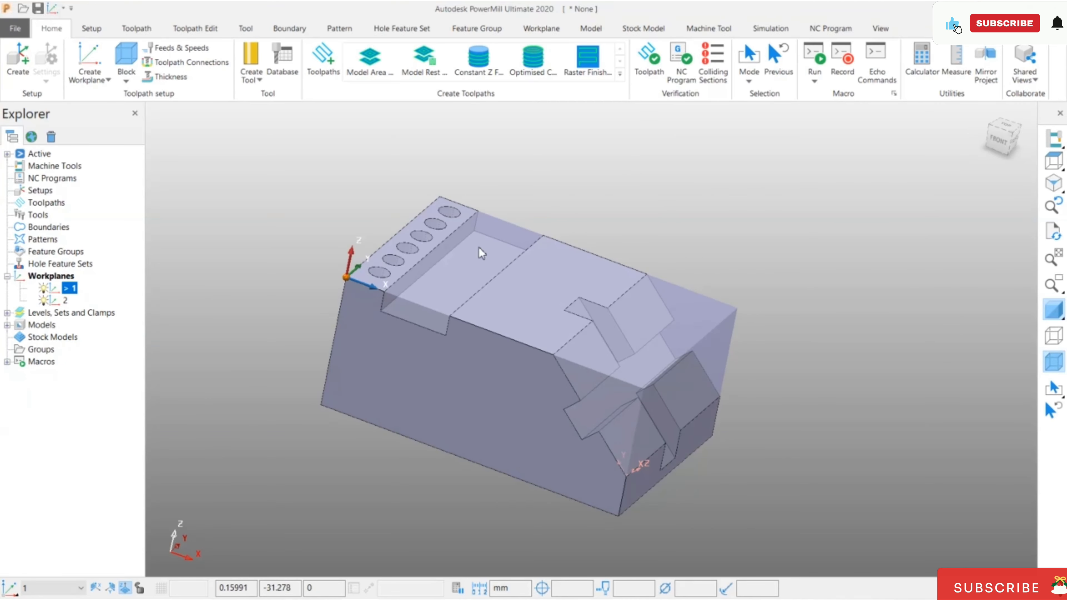
Turn on the display of the global transform and examine the block around the model from several angles
{"action": "middle_click_drag", "start_coordinate": [551, 175], "coordinate": [528, 176]}
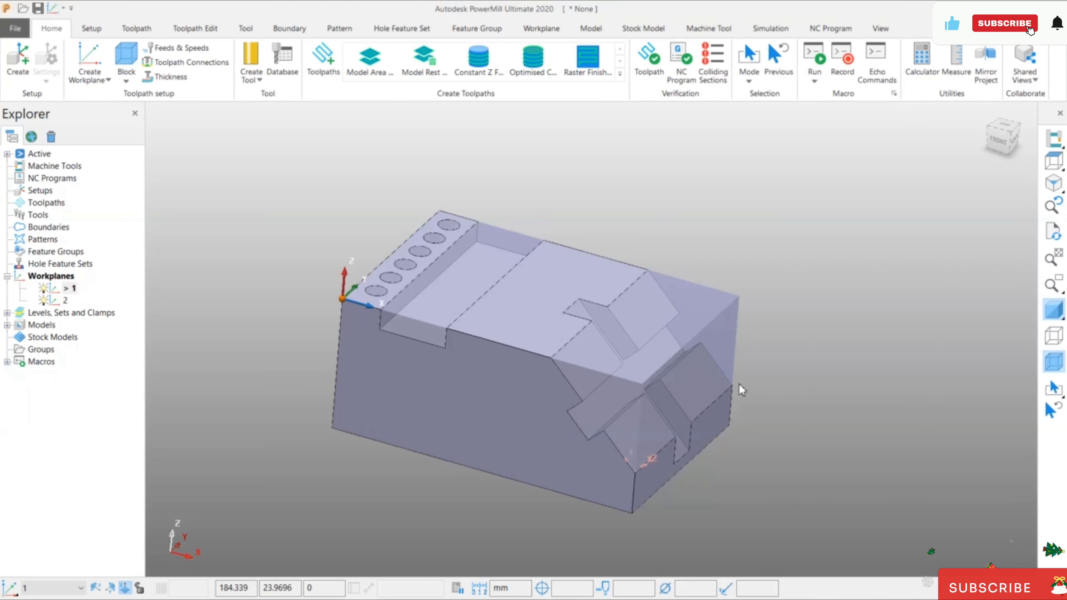
{"action": "middle_click_drag", "start_coordinate": [523, 338], "coordinate": [446, 284]}
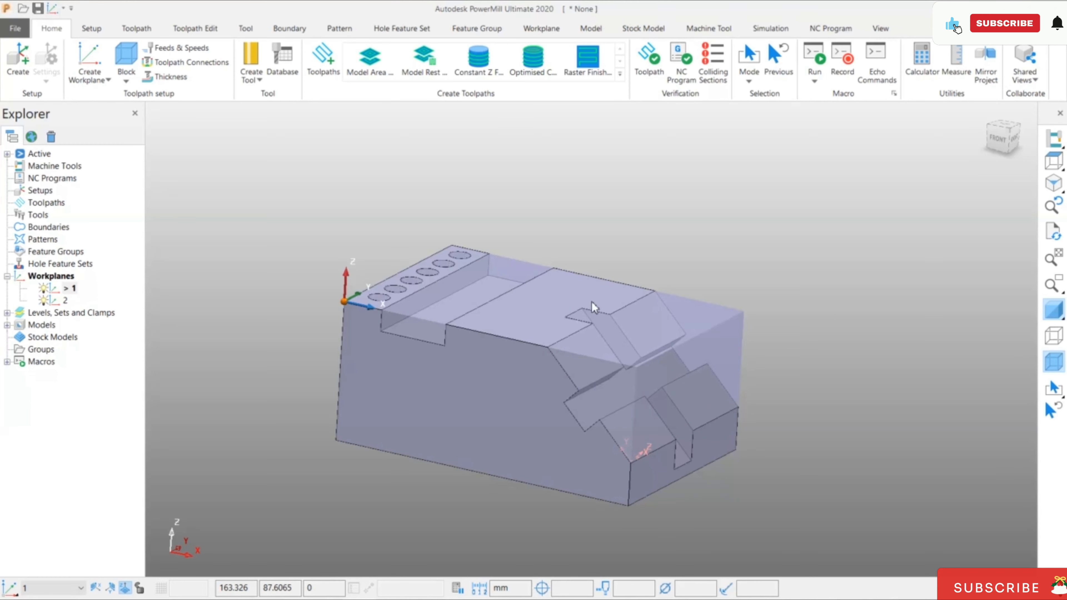
{"action": "middle_click_drag", "start_coordinate": [650, 332], "coordinate": [646, 368]}
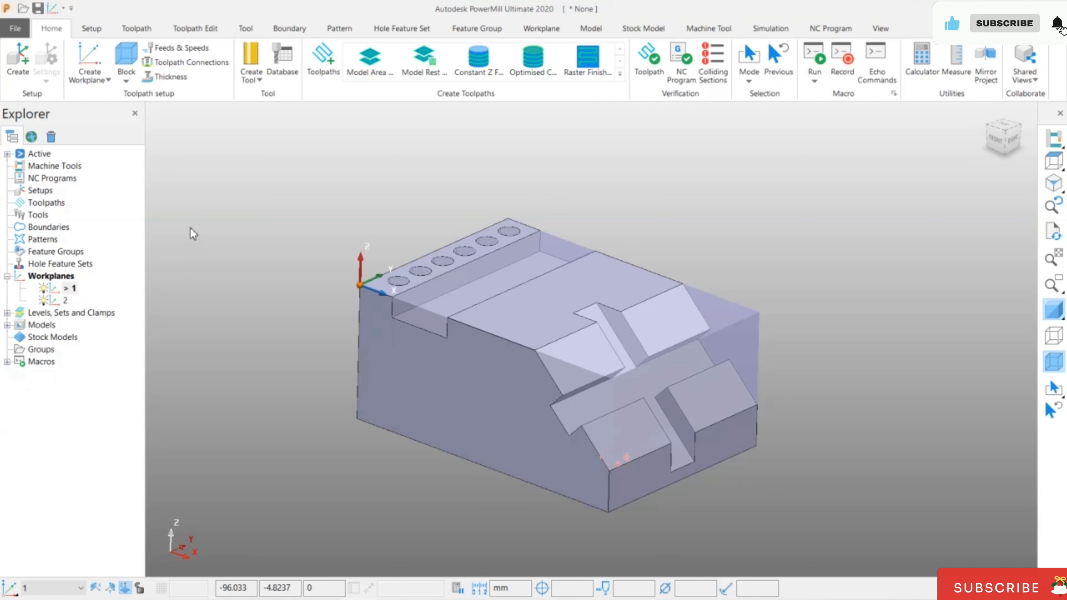
{"action": "right_click", "coordinate": [206, 192]}
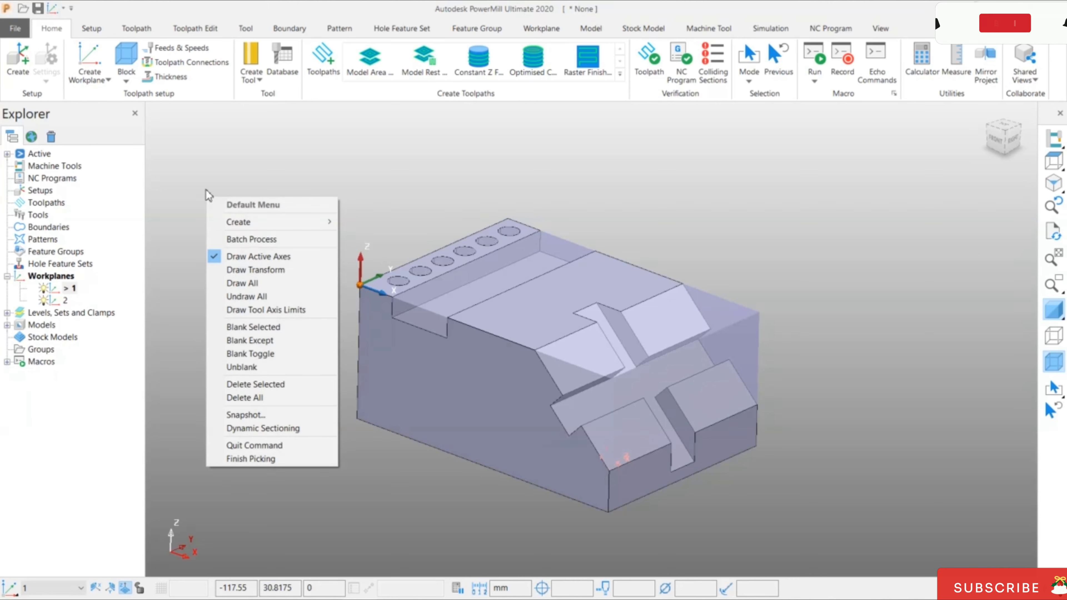
{"action": "left_click", "coordinate": [277, 270]}
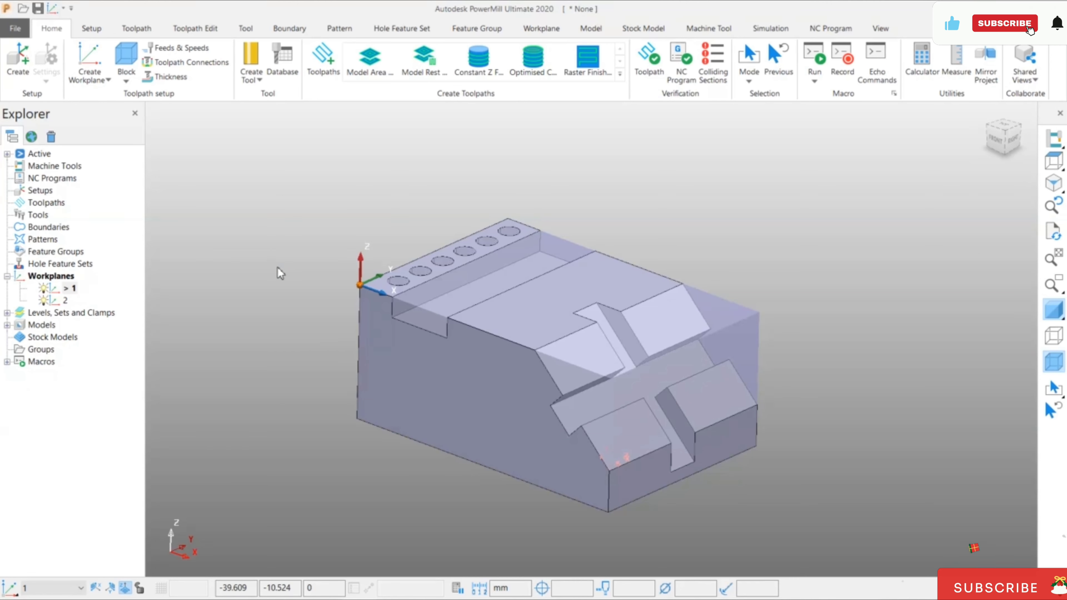
{"action": "mouse_move", "coordinate": [380, 386]}
{"action": "middle_mouse_down"}
{"action": "mouse_move", "coordinate": [409, 237]}
{"action": "mouse_move", "coordinate": [369, 308]}
{"action": "mouse_move", "coordinate": [372, 393]}
{"action": "middle_mouse_up"}
{"action": "middle_click_drag", "start_coordinate": [526, 216], "coordinate": [625, 219]}
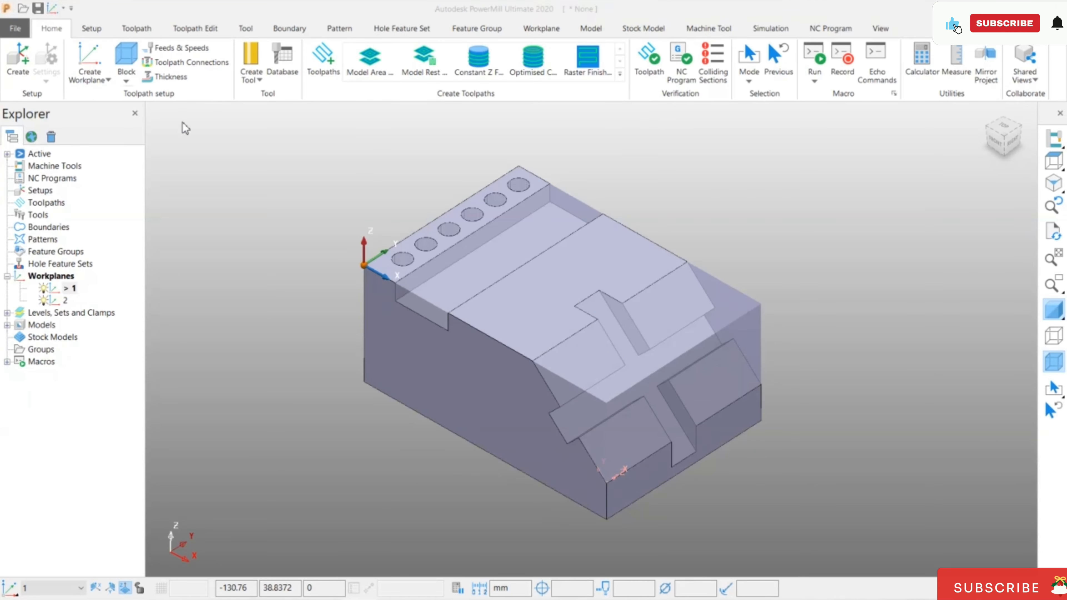
Set the block's coordinate system to Global Transform, recalculate its limits around the model and accept it
{"action": "left_click", "coordinate": [234, 122]}
{"action": "left_click", "coordinate": [181, 145]}
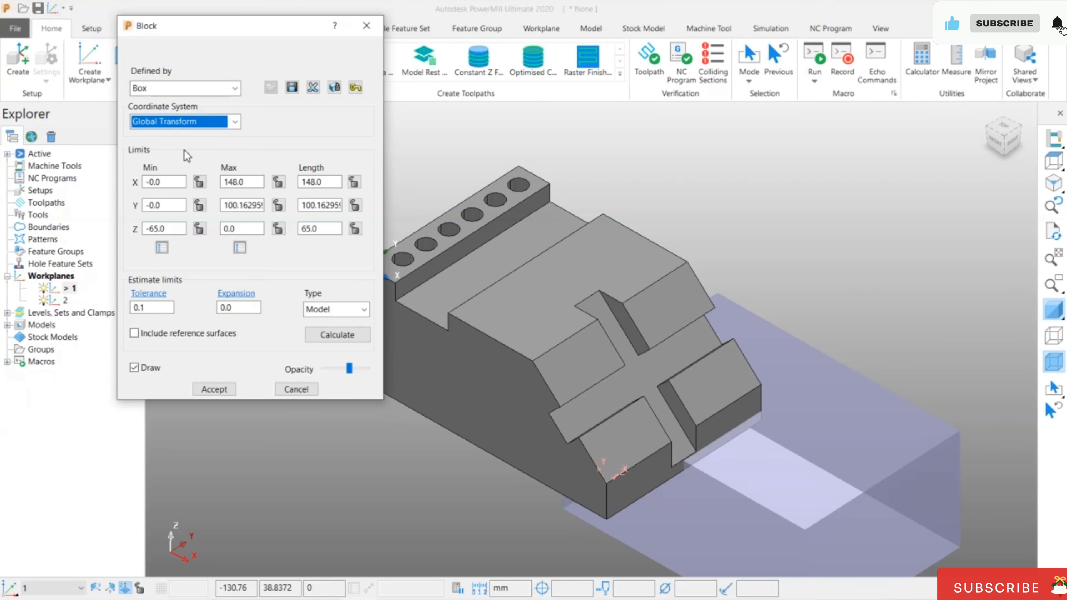
{"action": "scroll", "coordinate": [464, 246], "scroll_direction": "down", "scroll_amount": 2}
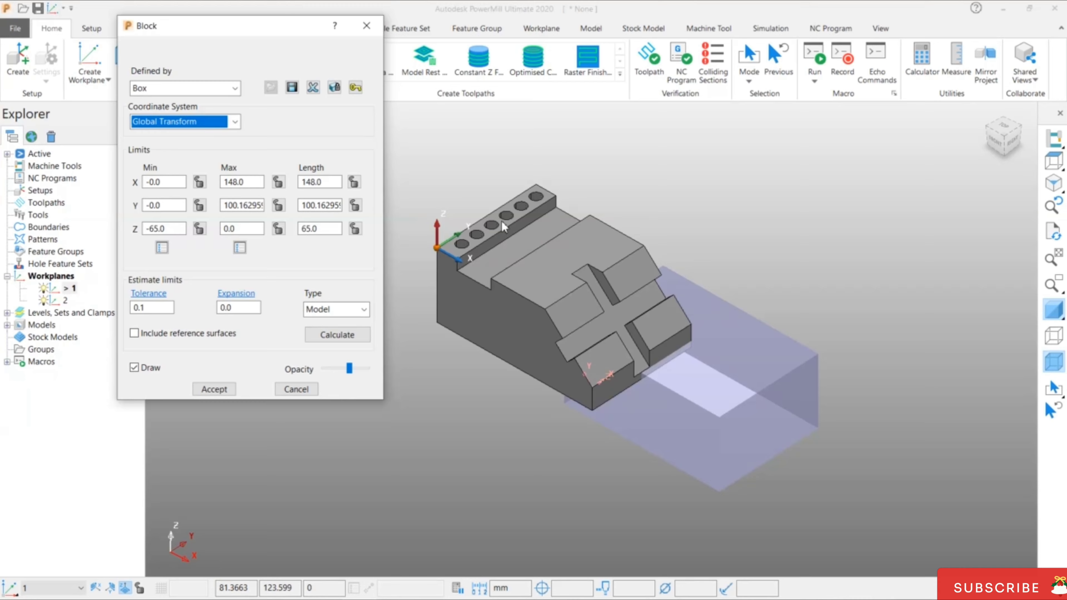
{"action": "left_click", "coordinate": [353, 336]}
{"action": "middle_click_drag", "start_coordinate": [511, 175], "coordinate": [523, 151]}
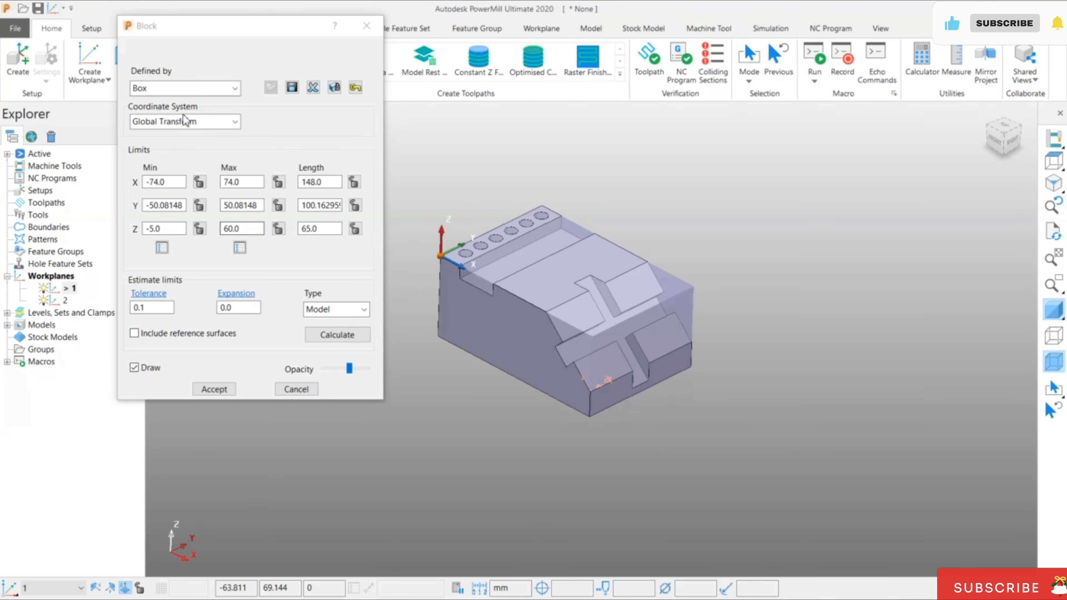
{"action": "left_click", "coordinate": [225, 391]}
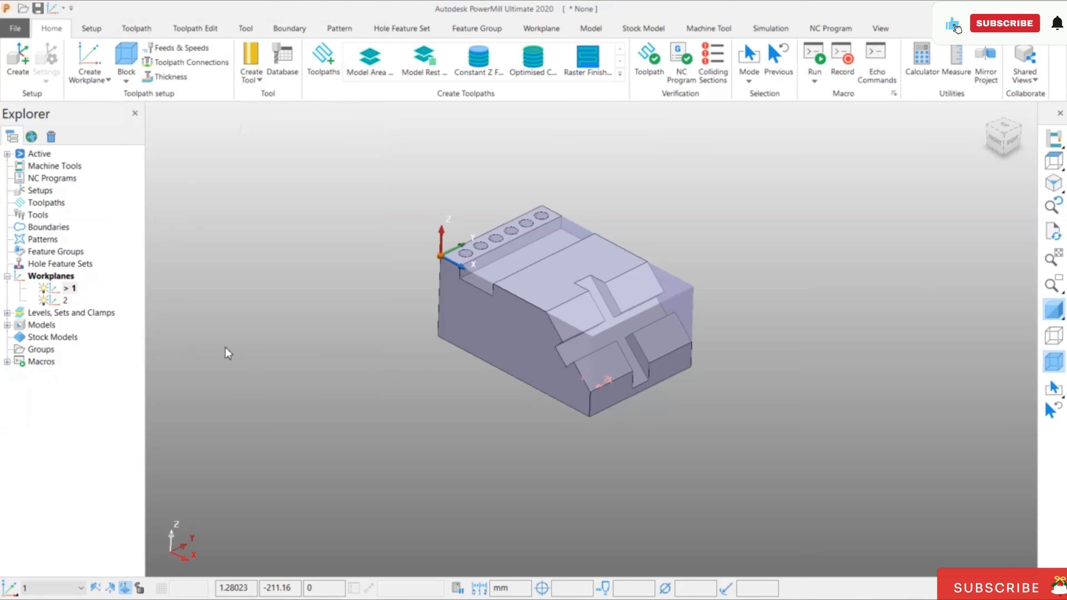
Activate workplane 2 and examine how the block sits relative to it
{"action": "right_click", "coordinate": [68, 290]}
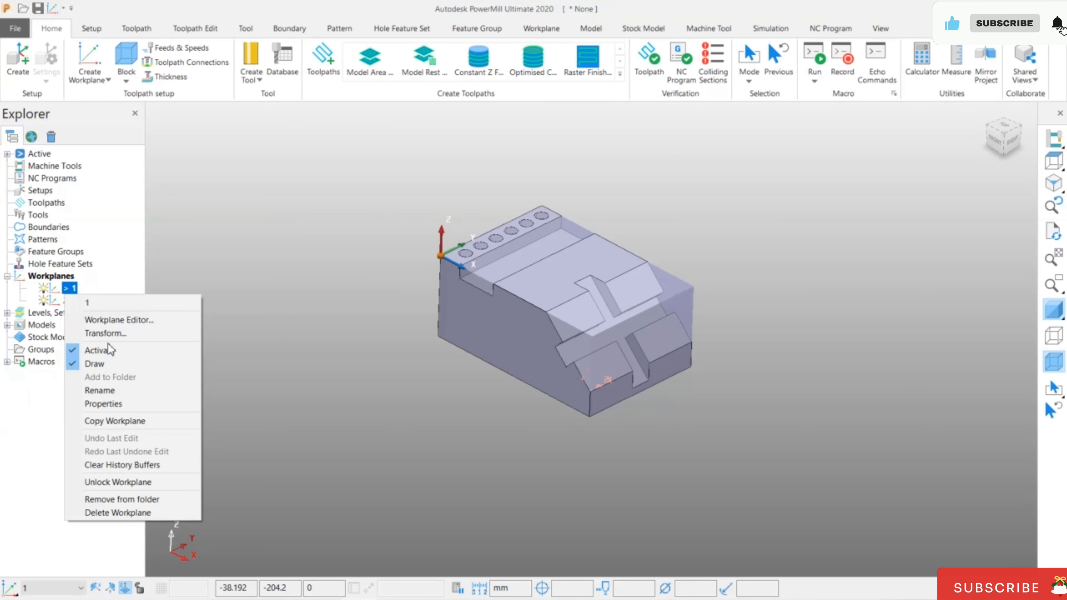
{"action": "right_click", "coordinate": [51, 299]}
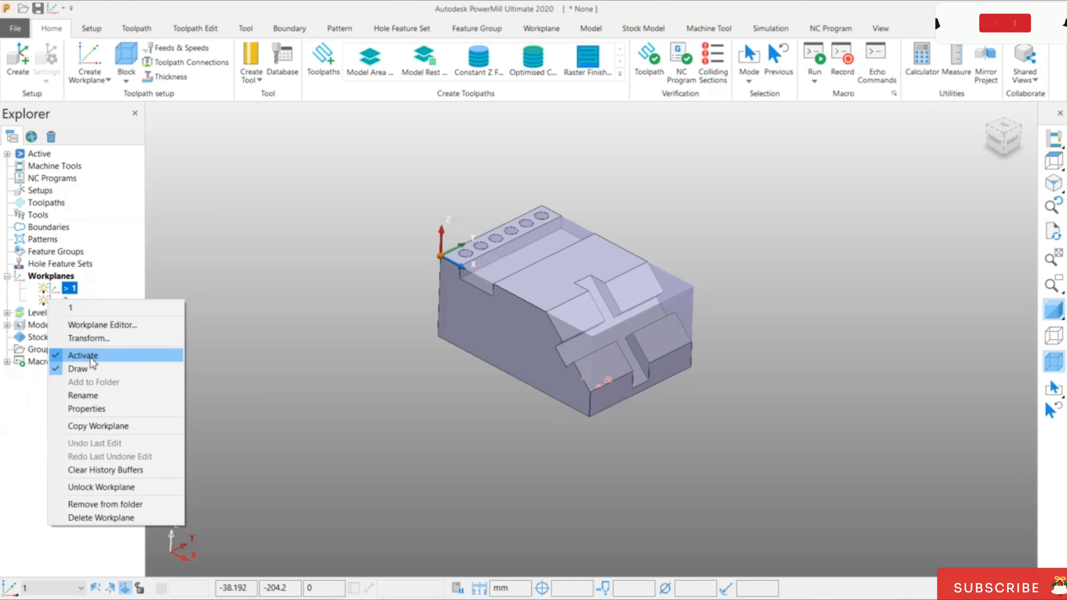
{"action": "left_click", "coordinate": [217, 305]}
{"action": "right_click", "coordinate": [67, 300]}
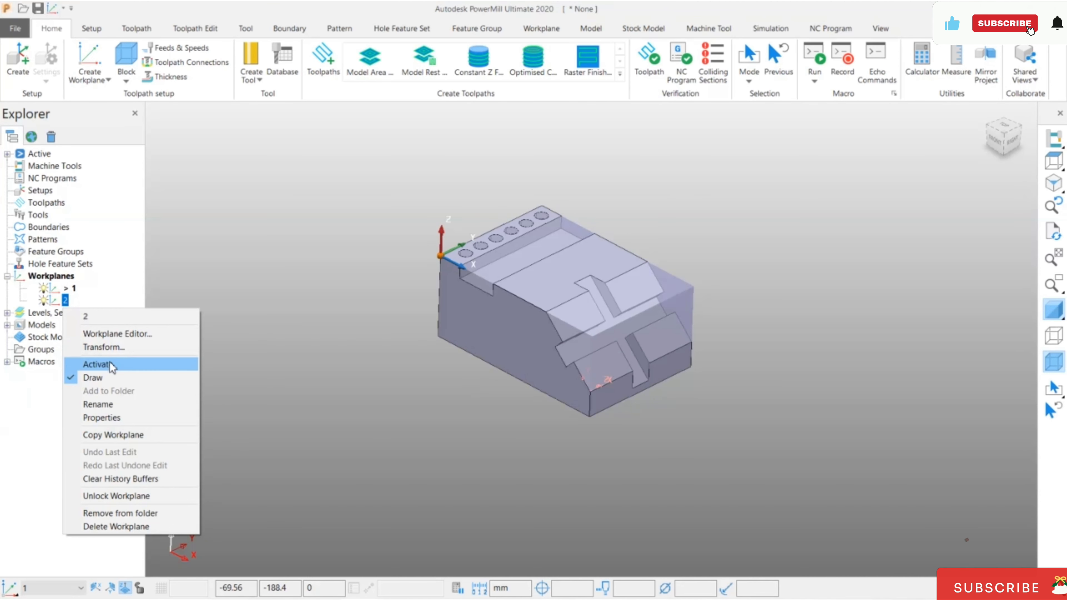
{"action": "left_click", "coordinate": [101, 364]}
{"action": "scroll", "coordinate": [637, 305], "scroll_direction": "up", "scroll_amount": 3}
{"action": "scroll", "coordinate": [651, 297], "scroll_direction": "down", "scroll_amount": 2}
{"action": "middle_click_drag", "start_coordinate": [579, 306], "coordinate": [576, 279]}
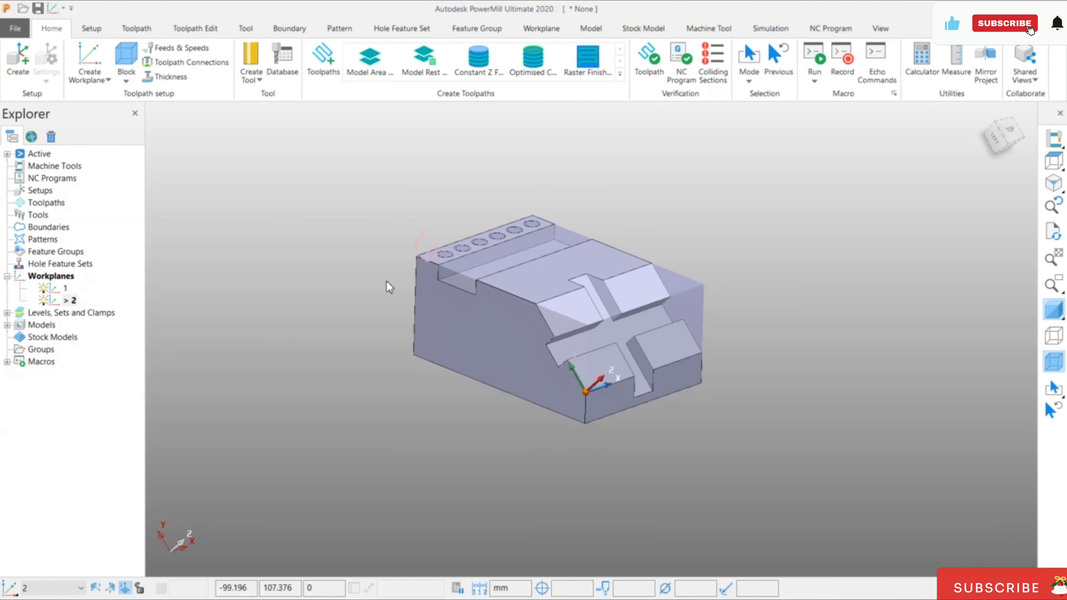
{"action": "middle_click_drag", "start_coordinate": [530, 308], "coordinate": [552, 333]}
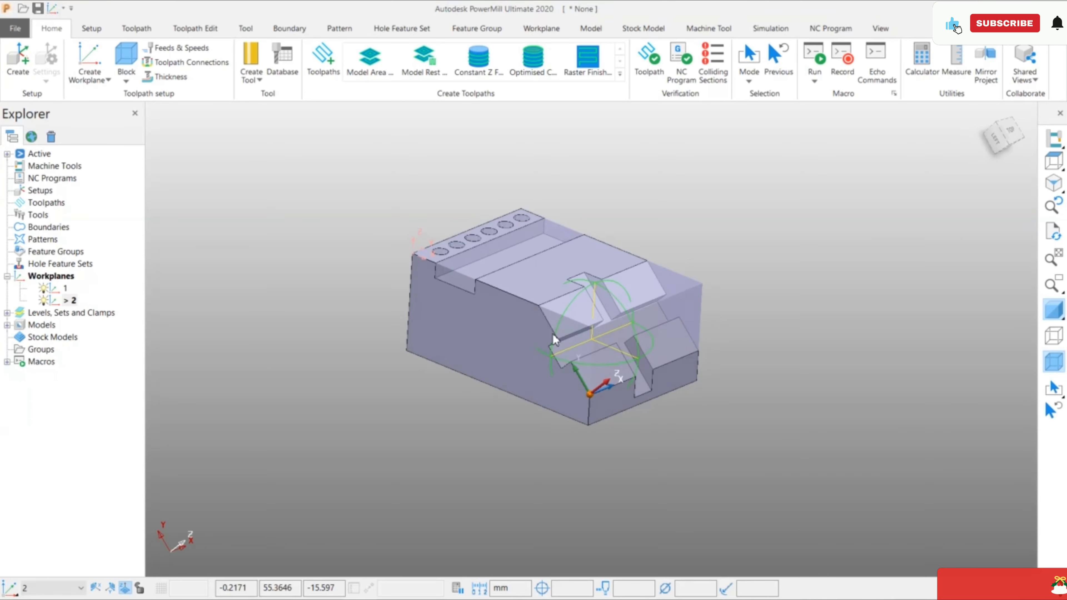
{"action": "scroll", "coordinate": [538, 306], "scroll_direction": "up", "scroll_amount": 2}
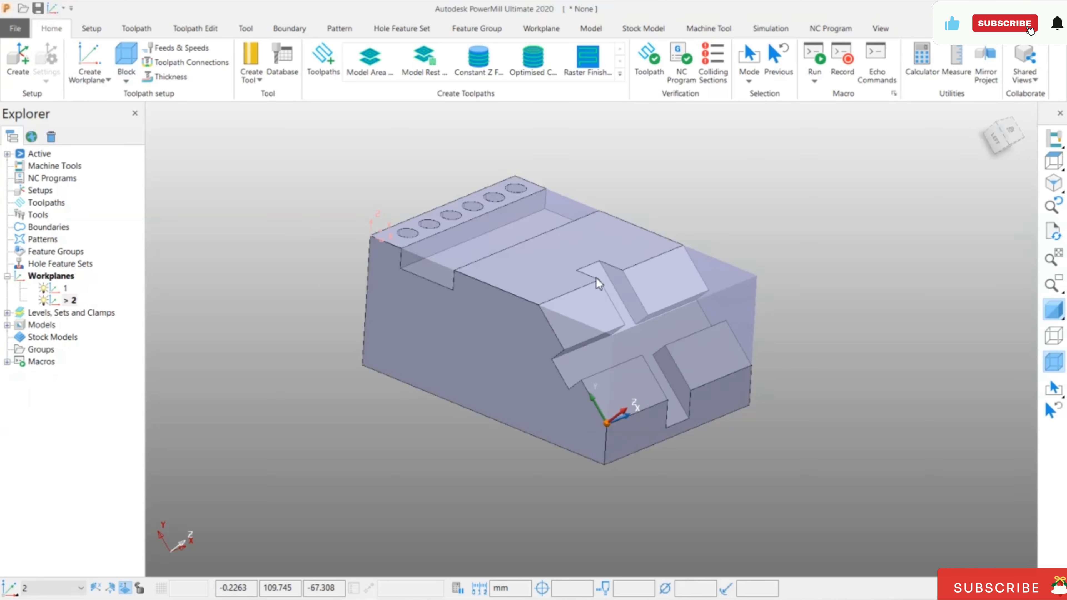
Set the block's coordinate system to Active Workplane and recalculate the Box limits with workplane 2 active
{"action": "left_click", "coordinate": [127, 63]}
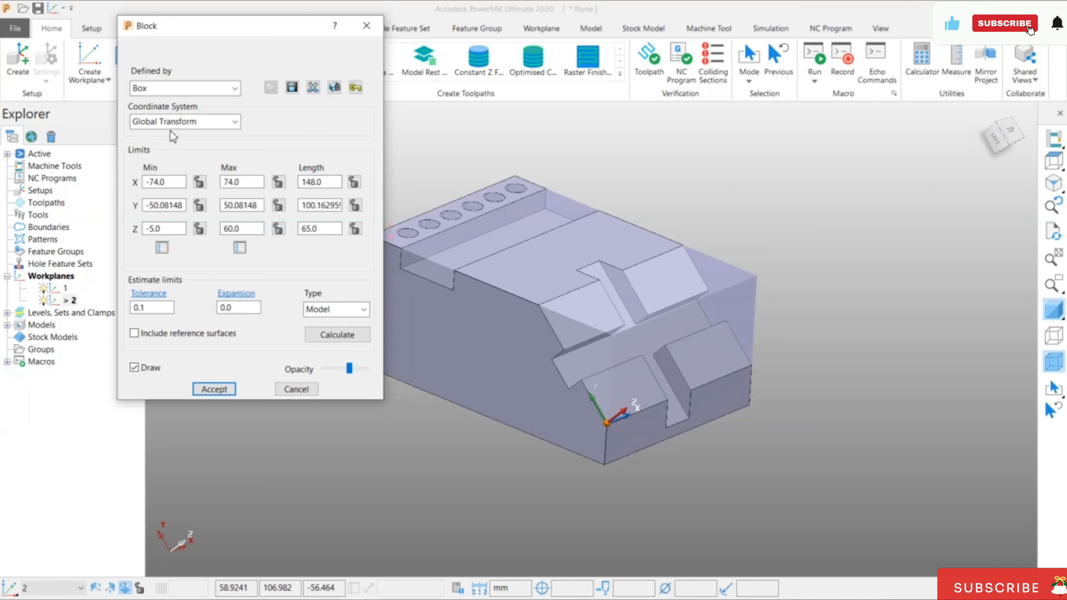
{"action": "left_click", "coordinate": [206, 120]}
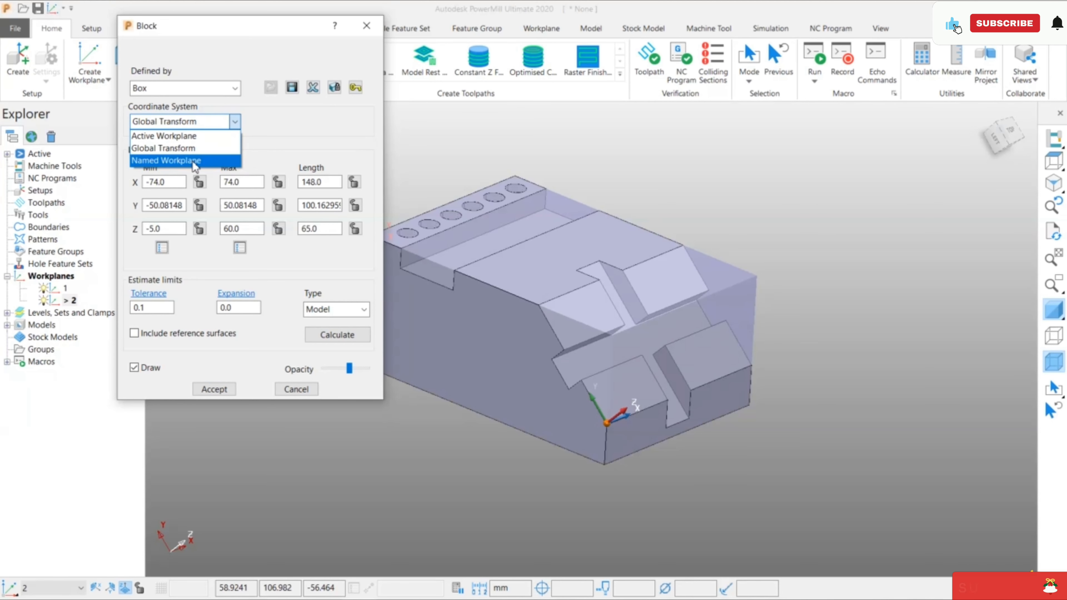
{"action": "left_click", "coordinate": [194, 141]}
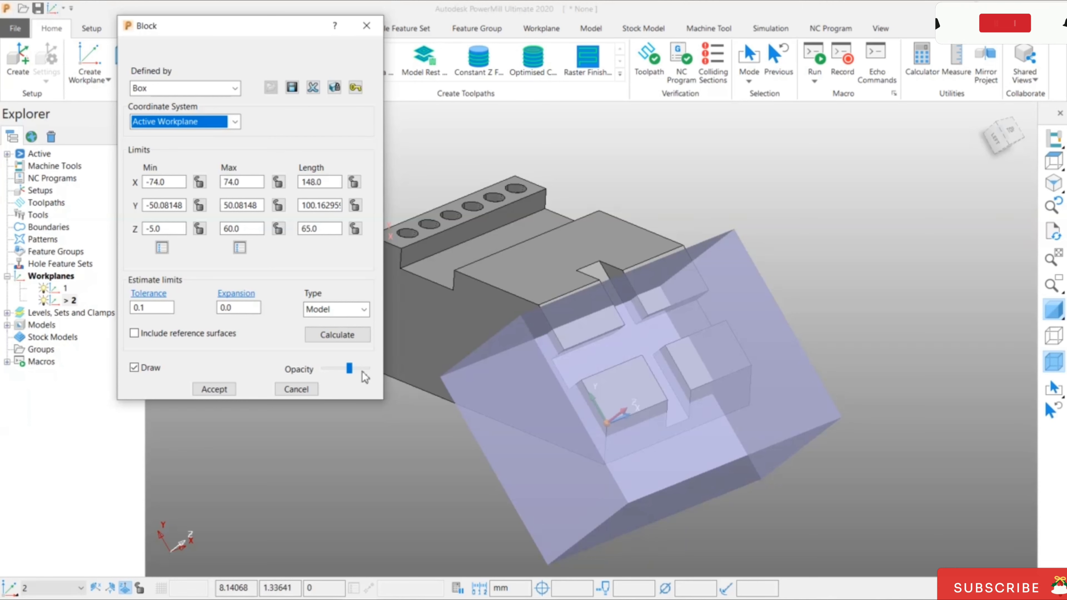
{"action": "left_click", "coordinate": [344, 338]}
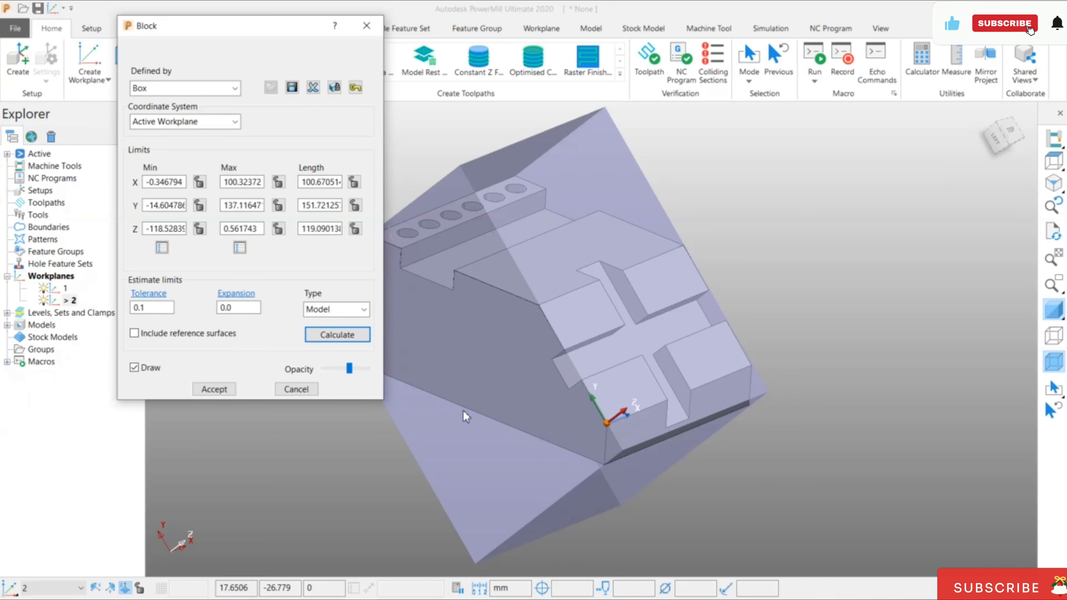
Set the block's coordinate system to Named Workplane, choose workplane 1 and recalculate the limits
{"action": "left_click", "coordinate": [196, 124]}
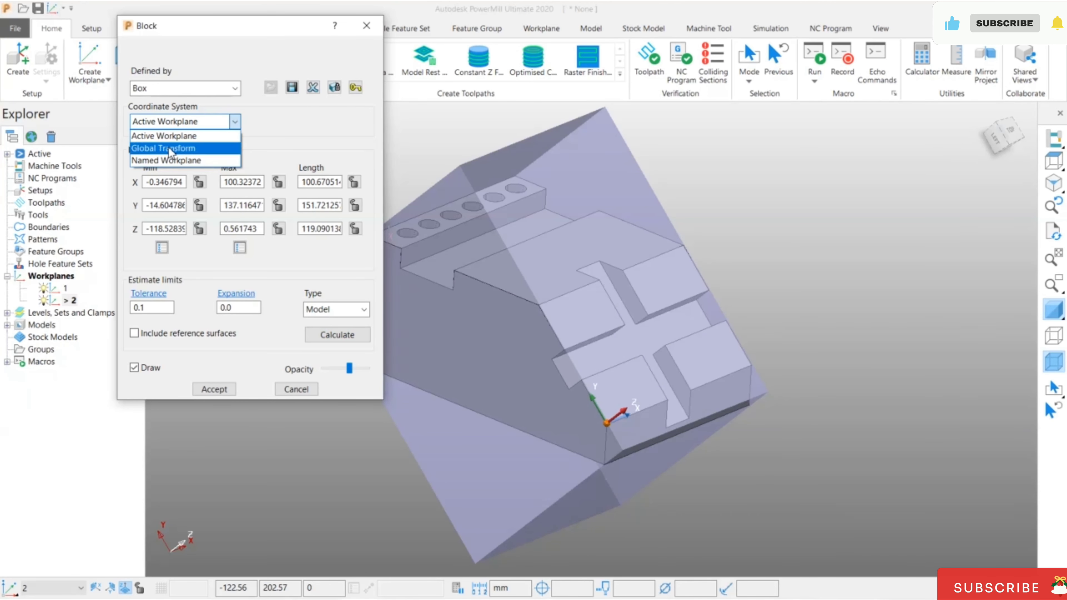
{"action": "left_click", "coordinate": [187, 161]}
{"action": "left_click", "coordinate": [305, 123]}
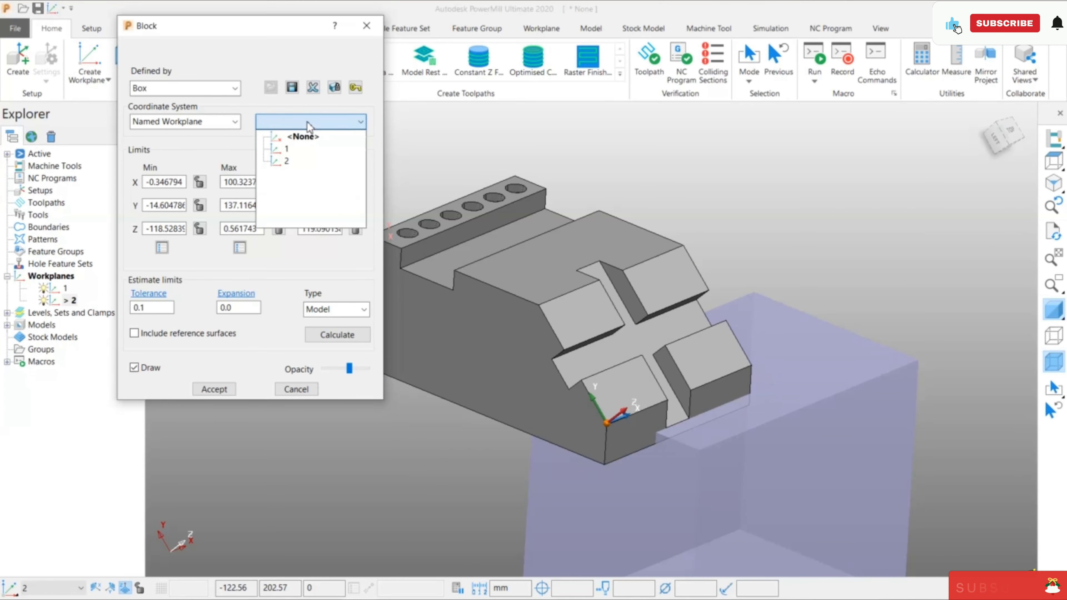
{"action": "left_click", "coordinate": [284, 150]}
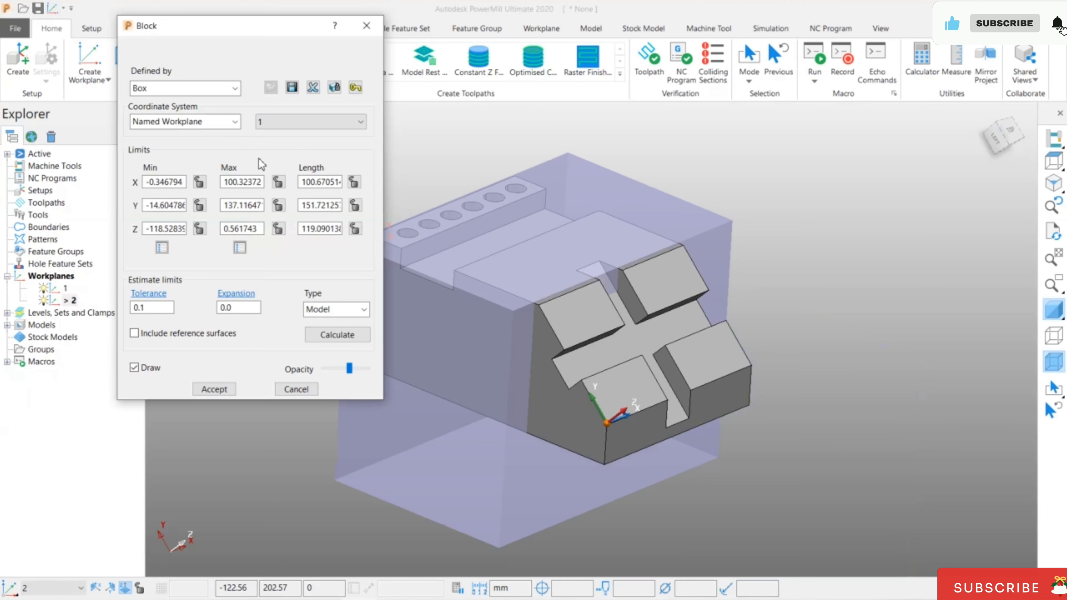
{"action": "left_click", "coordinate": [348, 335]}
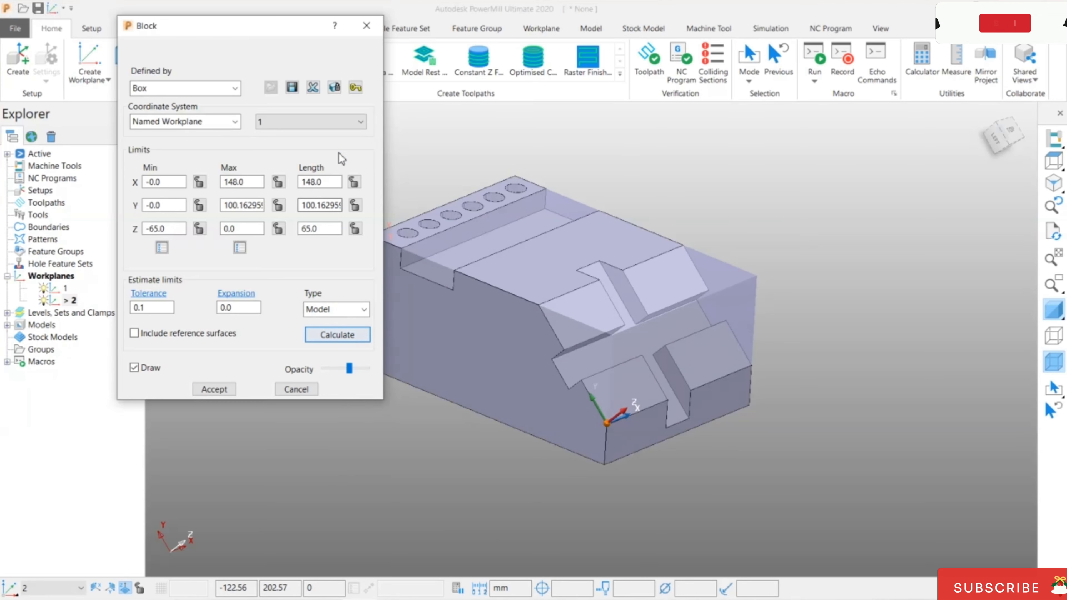
Change the block's named workplane to 2 and recalculate the limits
{"action": "left_click", "coordinate": [322, 122]}
{"action": "left_click", "coordinate": [298, 163]}
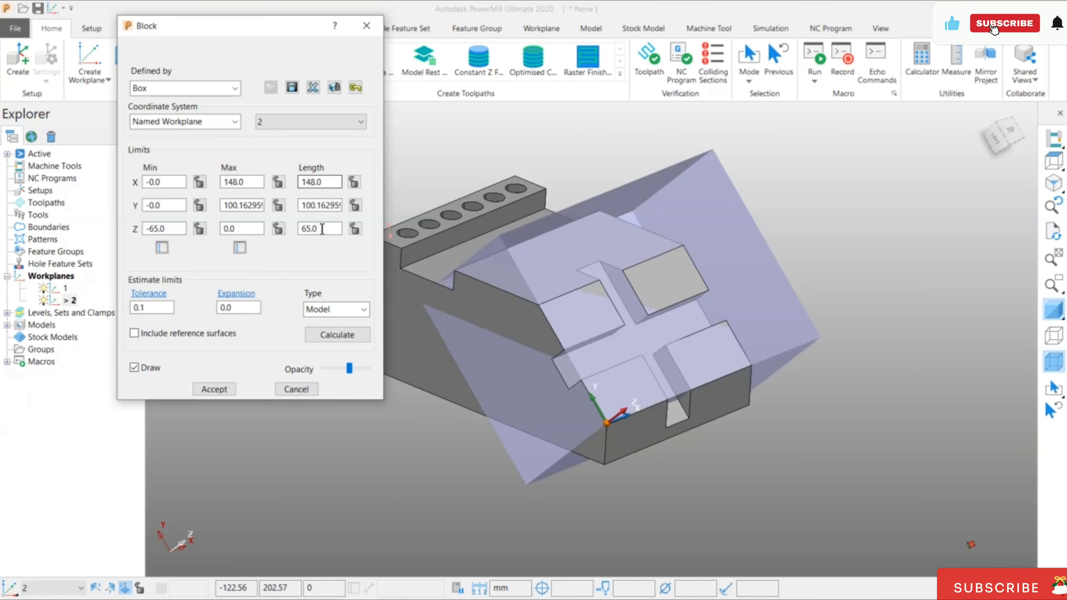
{"action": "left_click", "coordinate": [327, 335]}
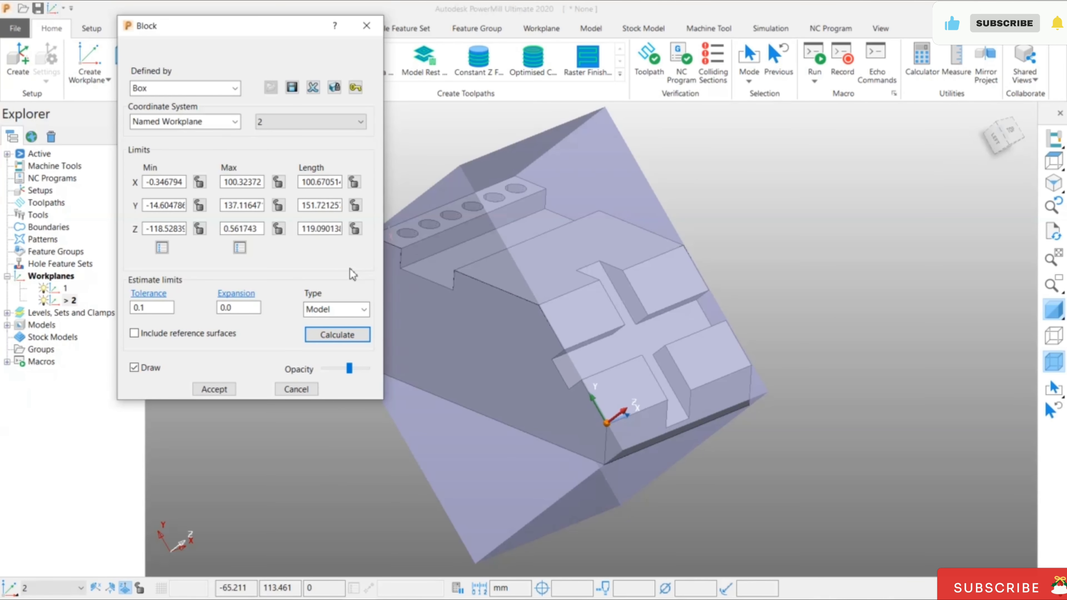
Review the block definition types, keep Box, switch the coordinate system to Global Transform, and recalculate and accept the block
{"action": "left_click", "coordinate": [235, 88]}
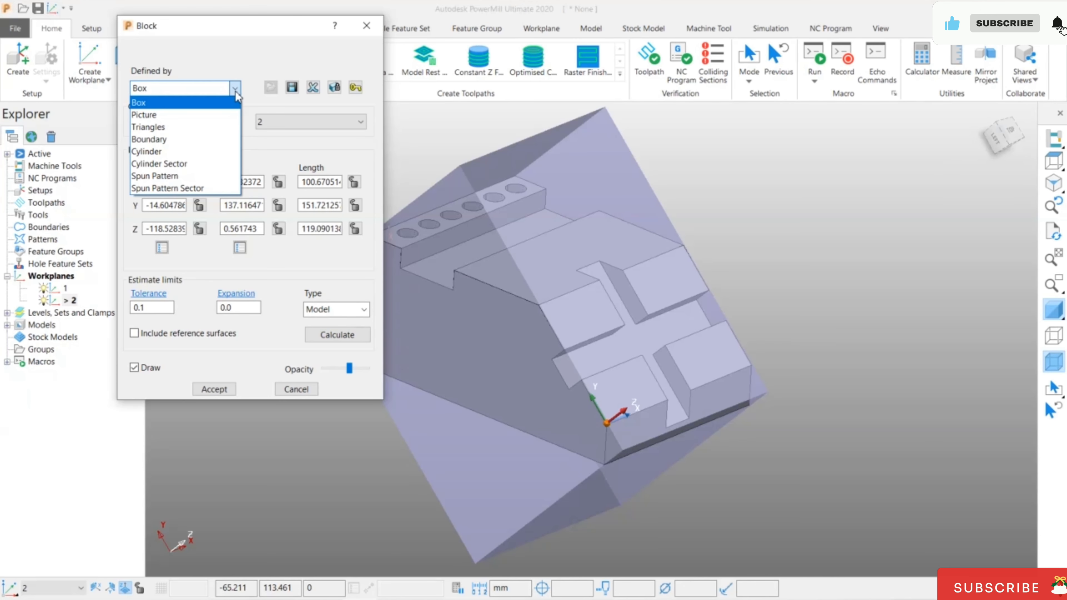
{"action": "left_click", "coordinate": [236, 92]}
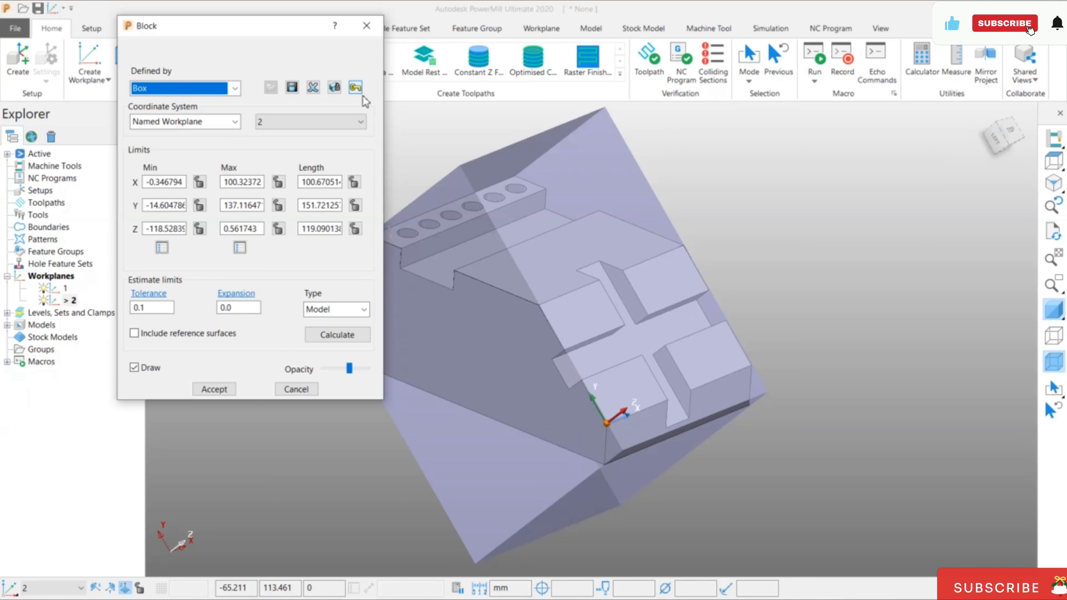
{"action": "left_click", "coordinate": [190, 121]}
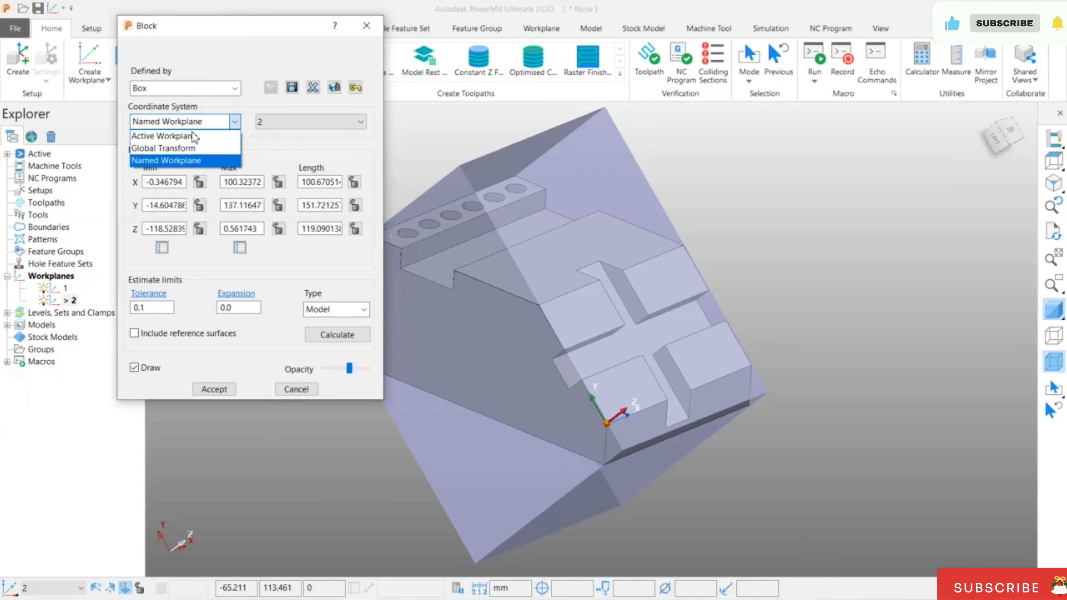
{"action": "left_click", "coordinate": [168, 148]}
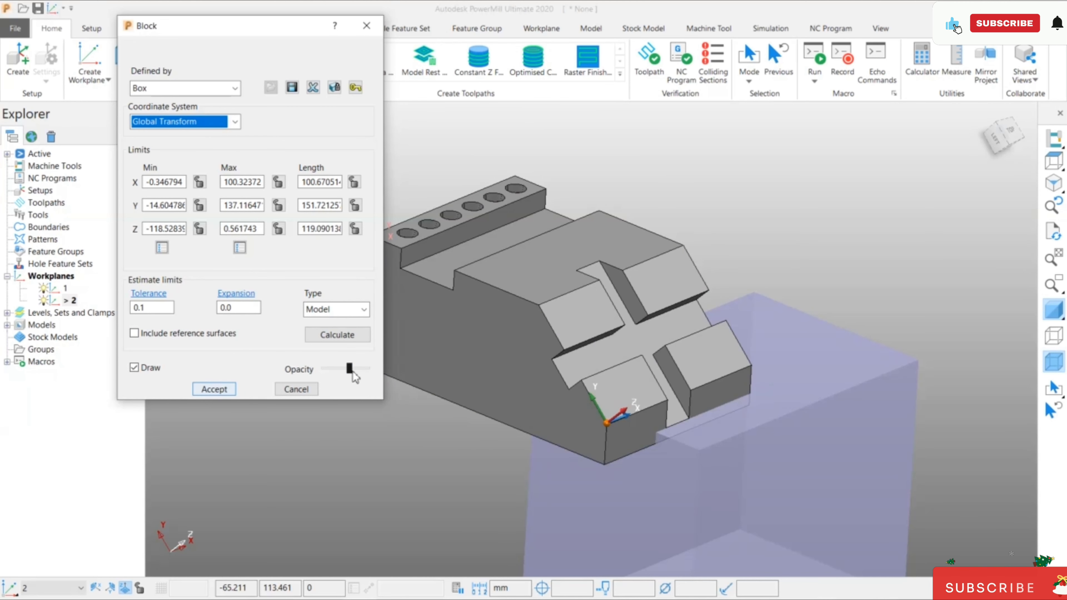
{"action": "left_click", "coordinate": [337, 335]}
{"action": "left_click", "coordinate": [214, 389]}
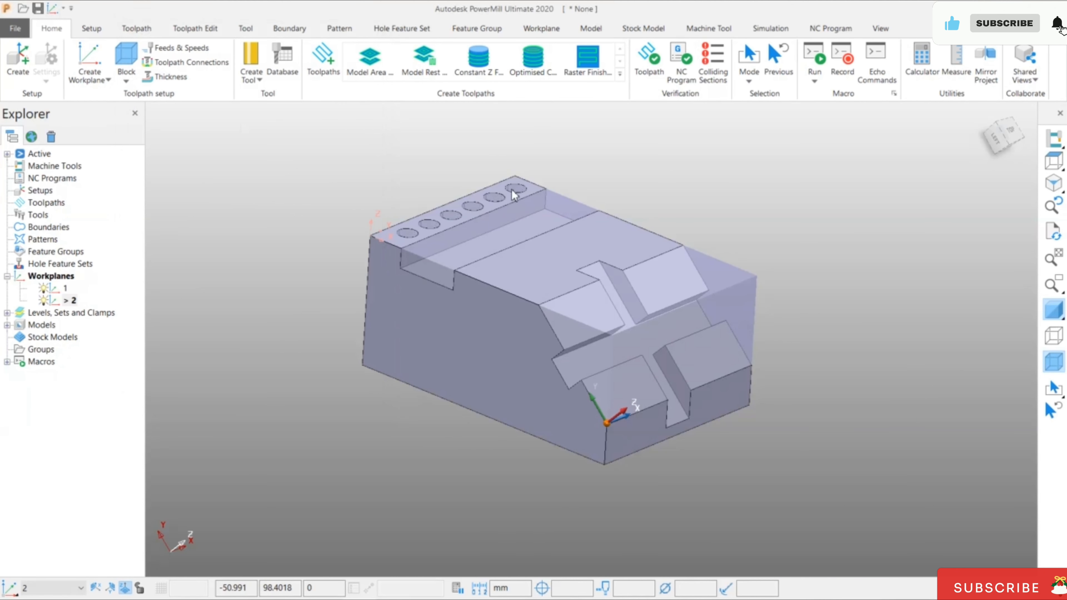
{"action": "scroll", "coordinate": [502, 209], "scroll_direction": "up", "scroll_amount": 3}
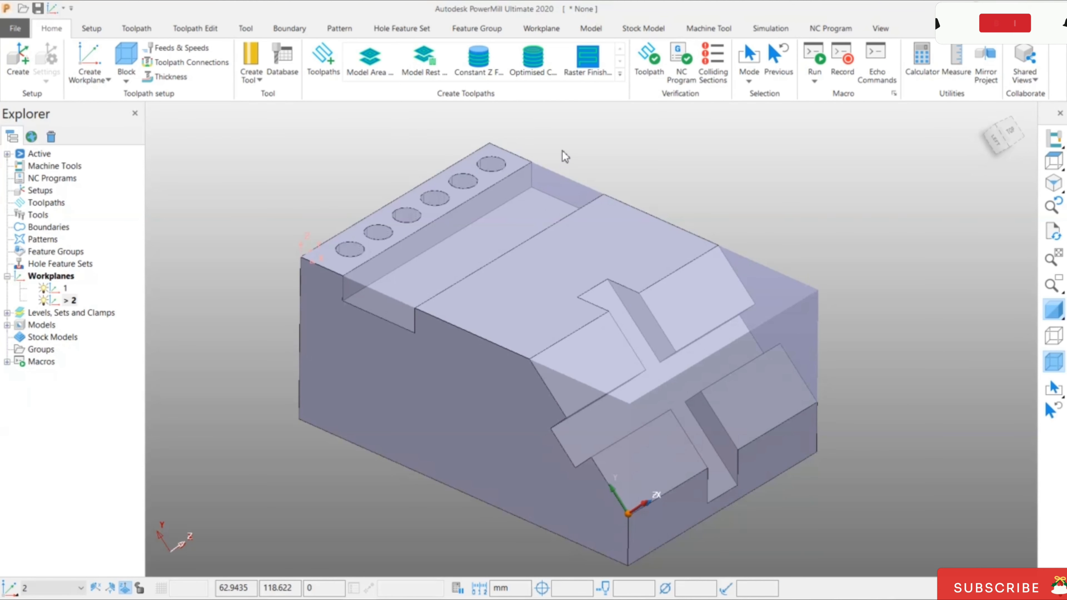